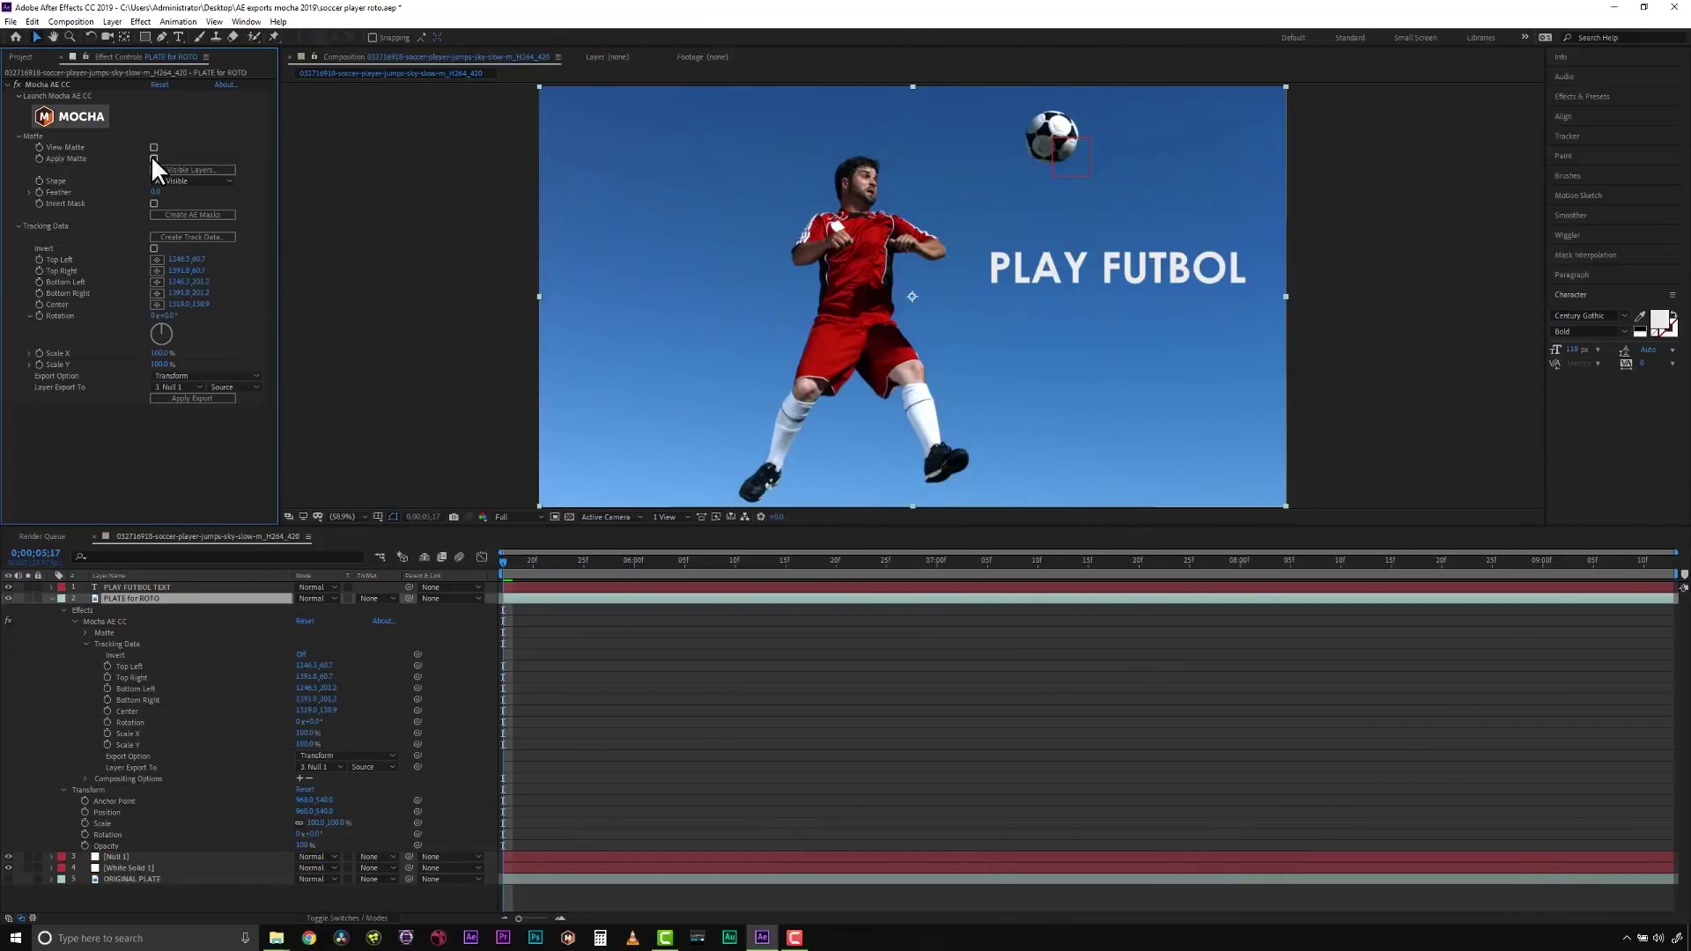
# Preview the player matte, turn it off, and undo a trial Create AE Masks.
pyautogui.click(155, 156)
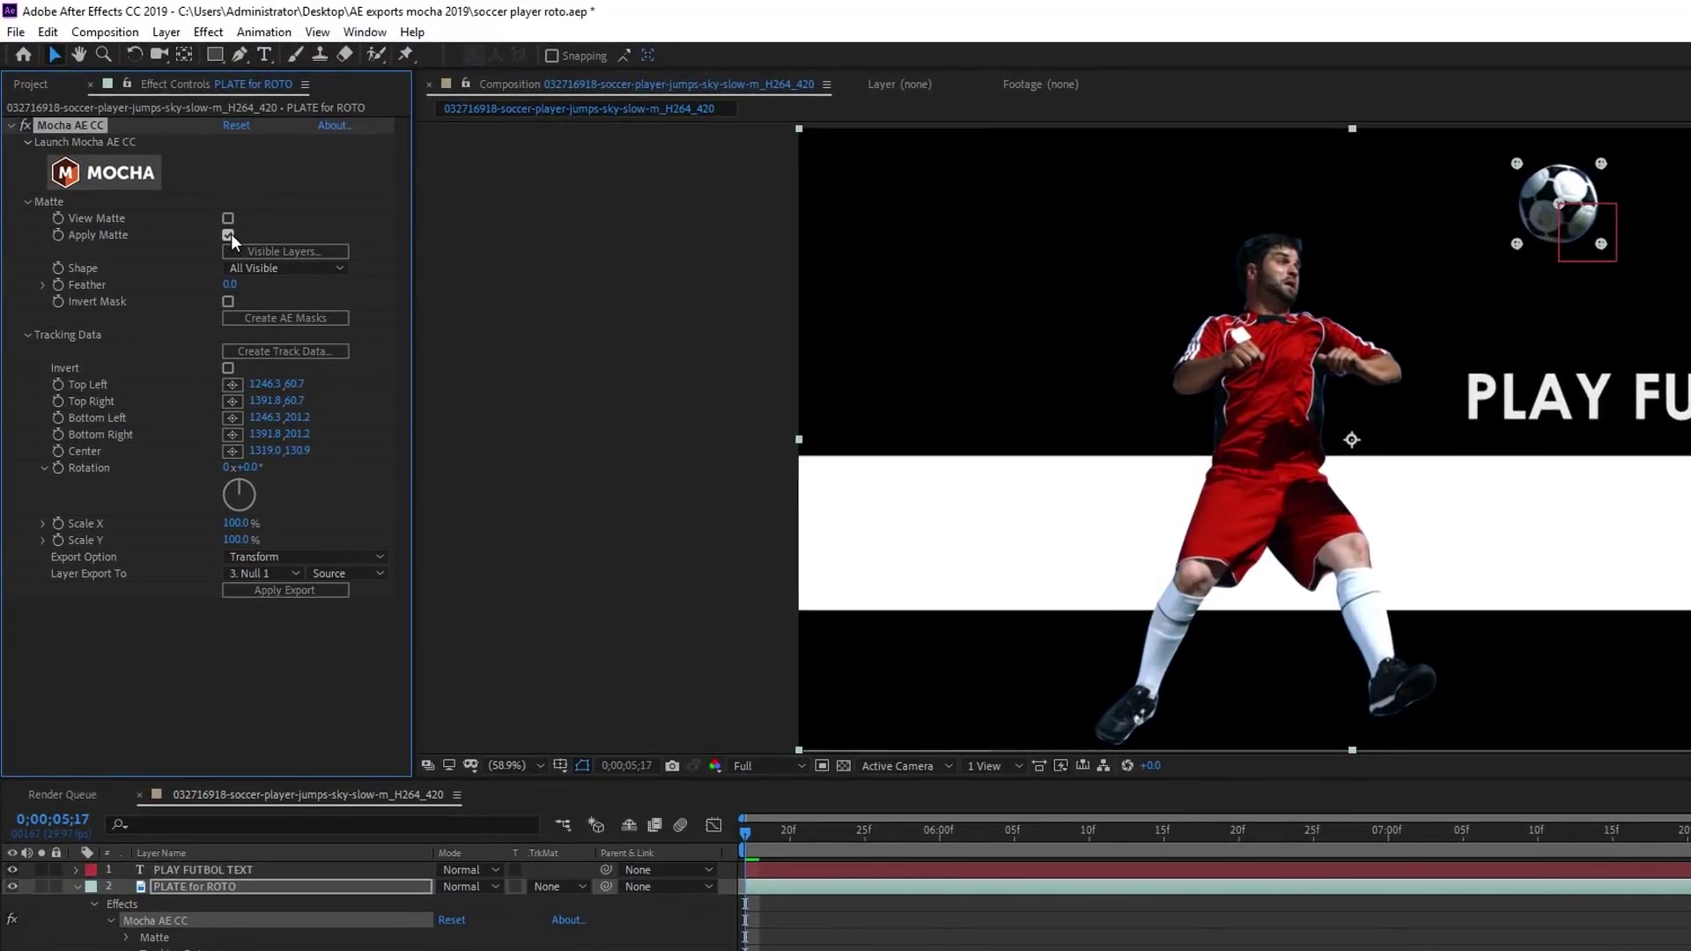
pyautogui.click(228, 234)
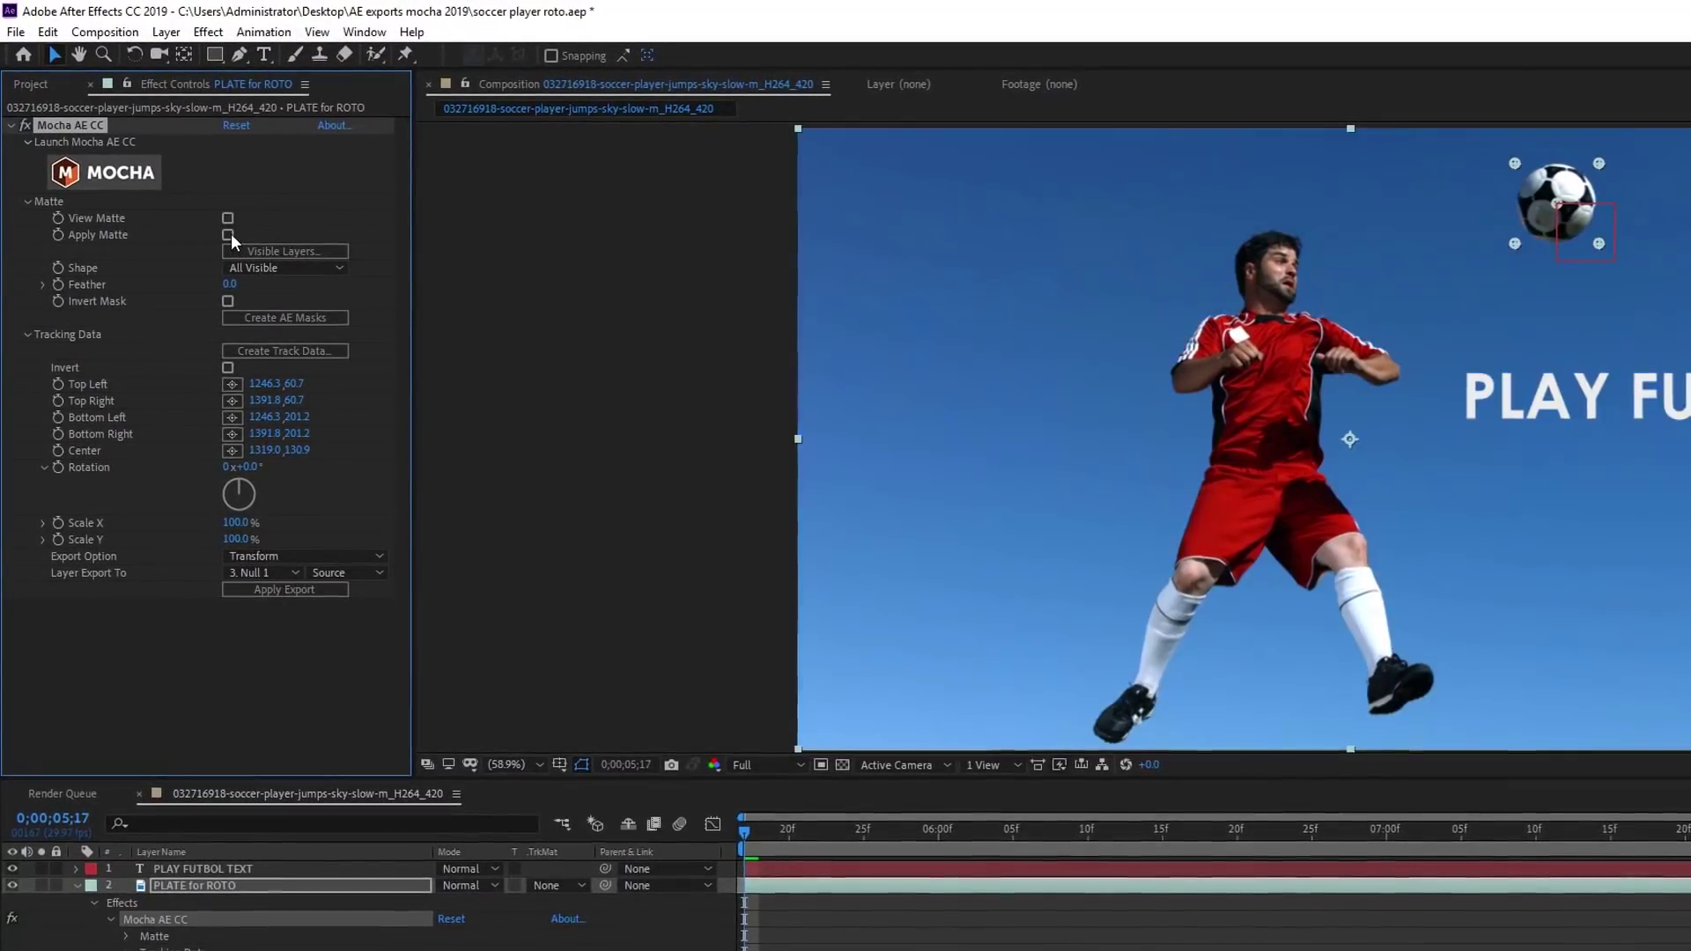
pyautogui.click(268, 315)
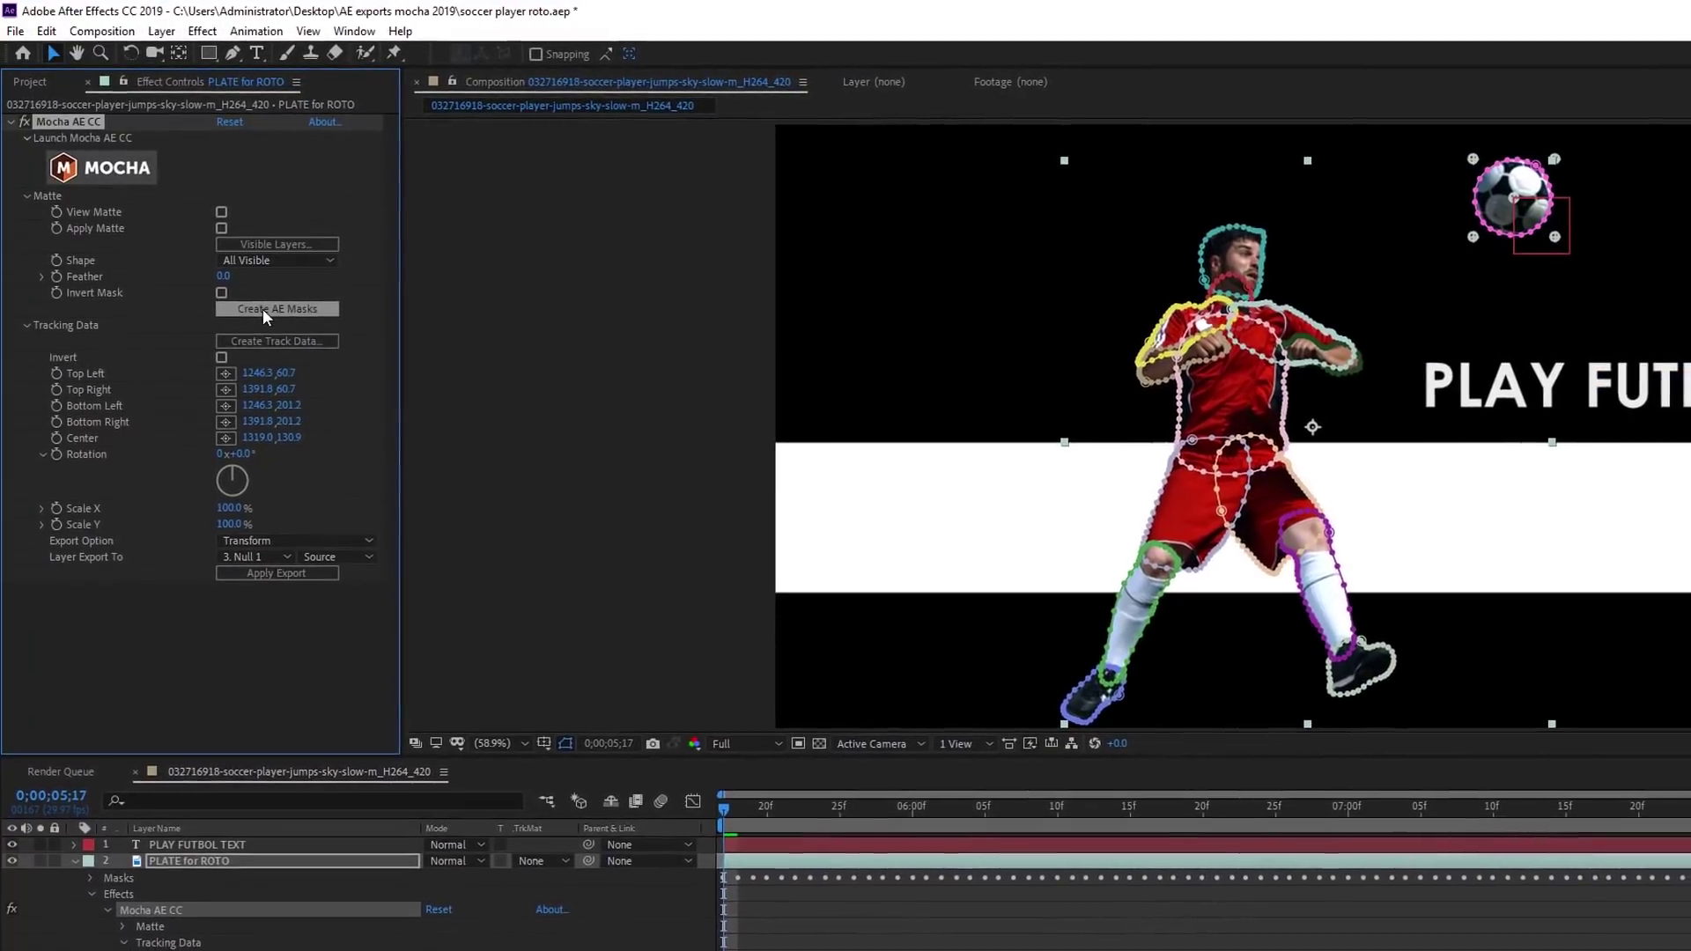
pyautogui.hotkey('ctrl', 'z')
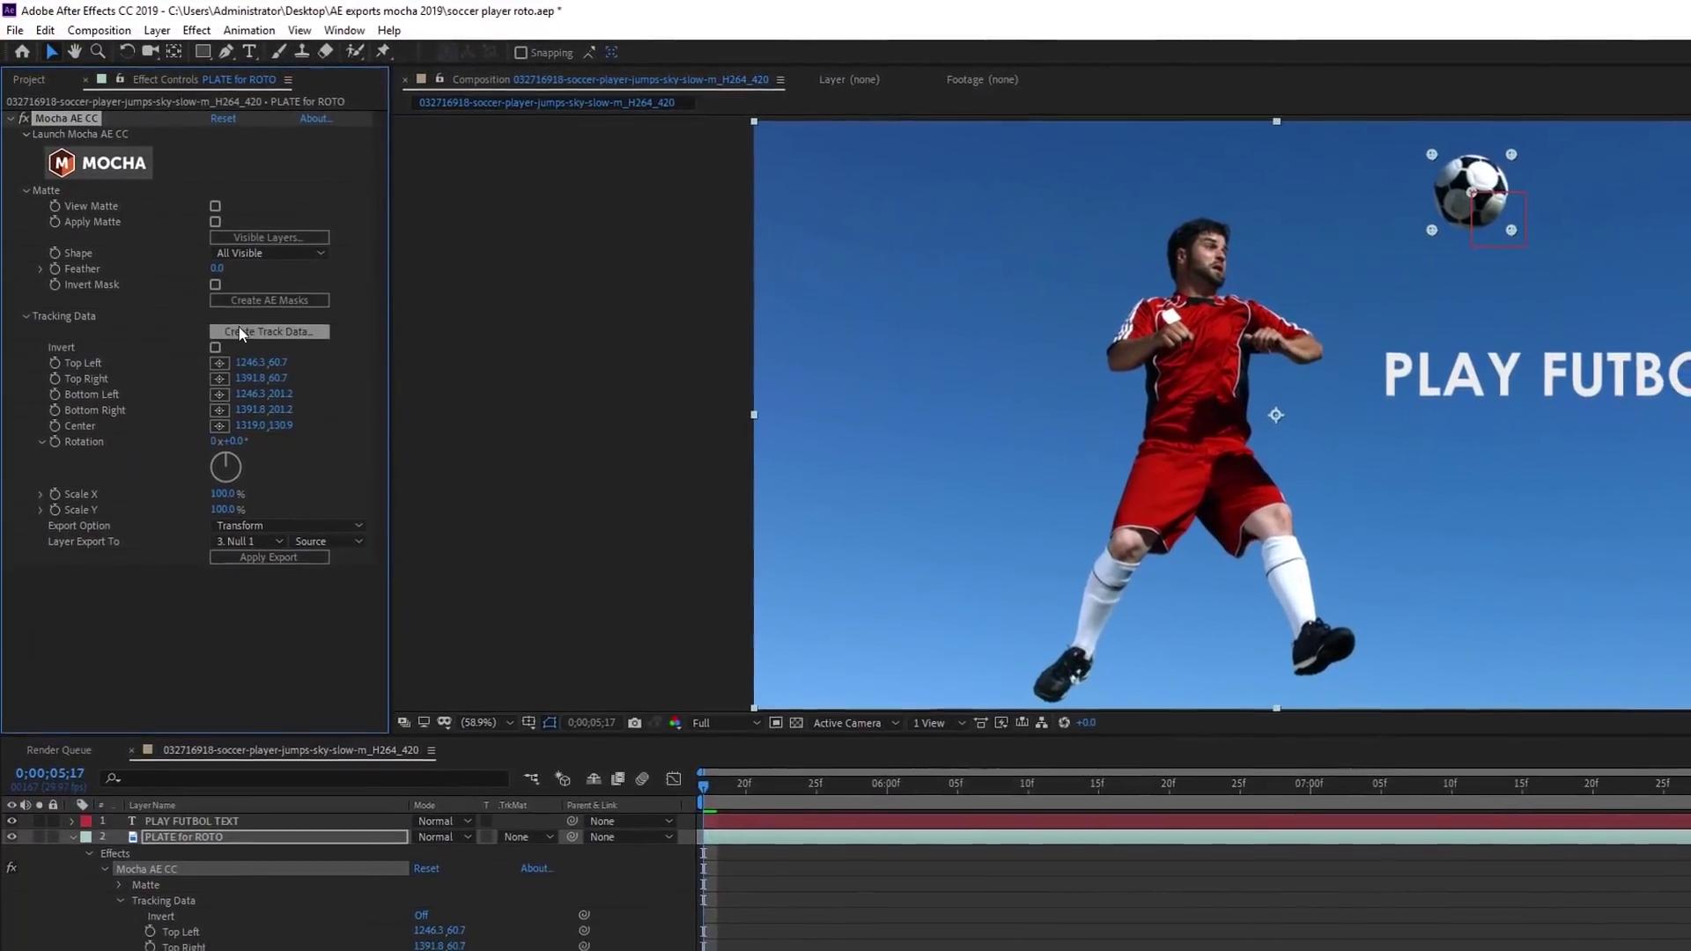
# Create track data from the Mocha 'ball' layer.
pyautogui.click(244, 335)
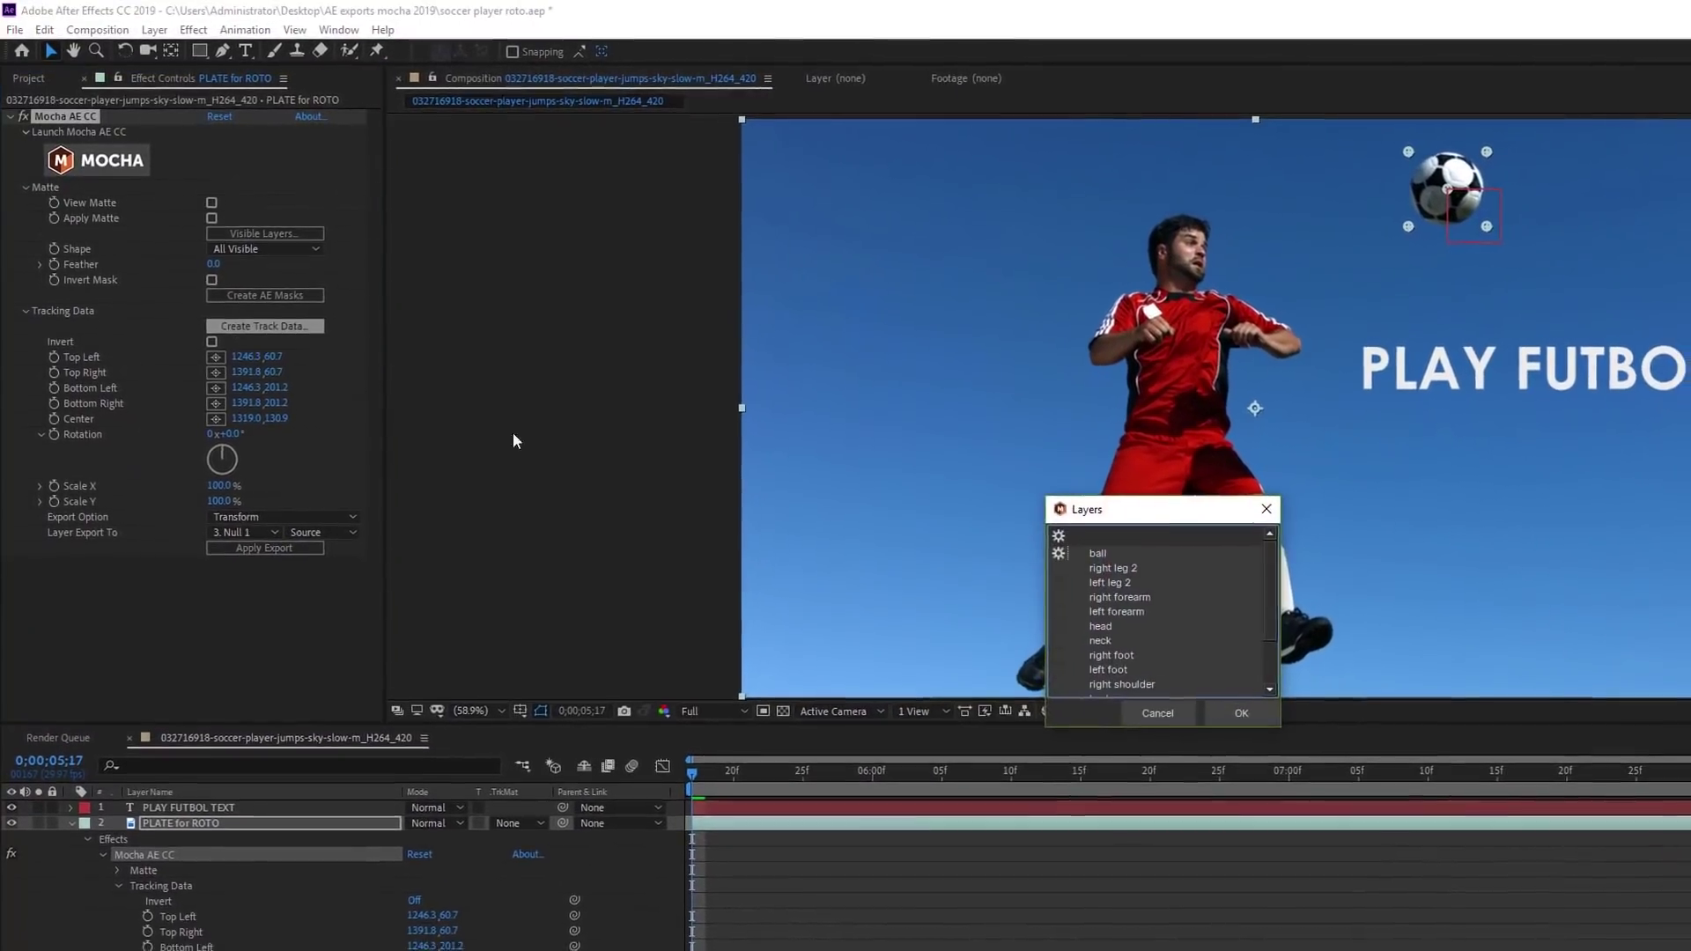
pyautogui.click(1098, 553)
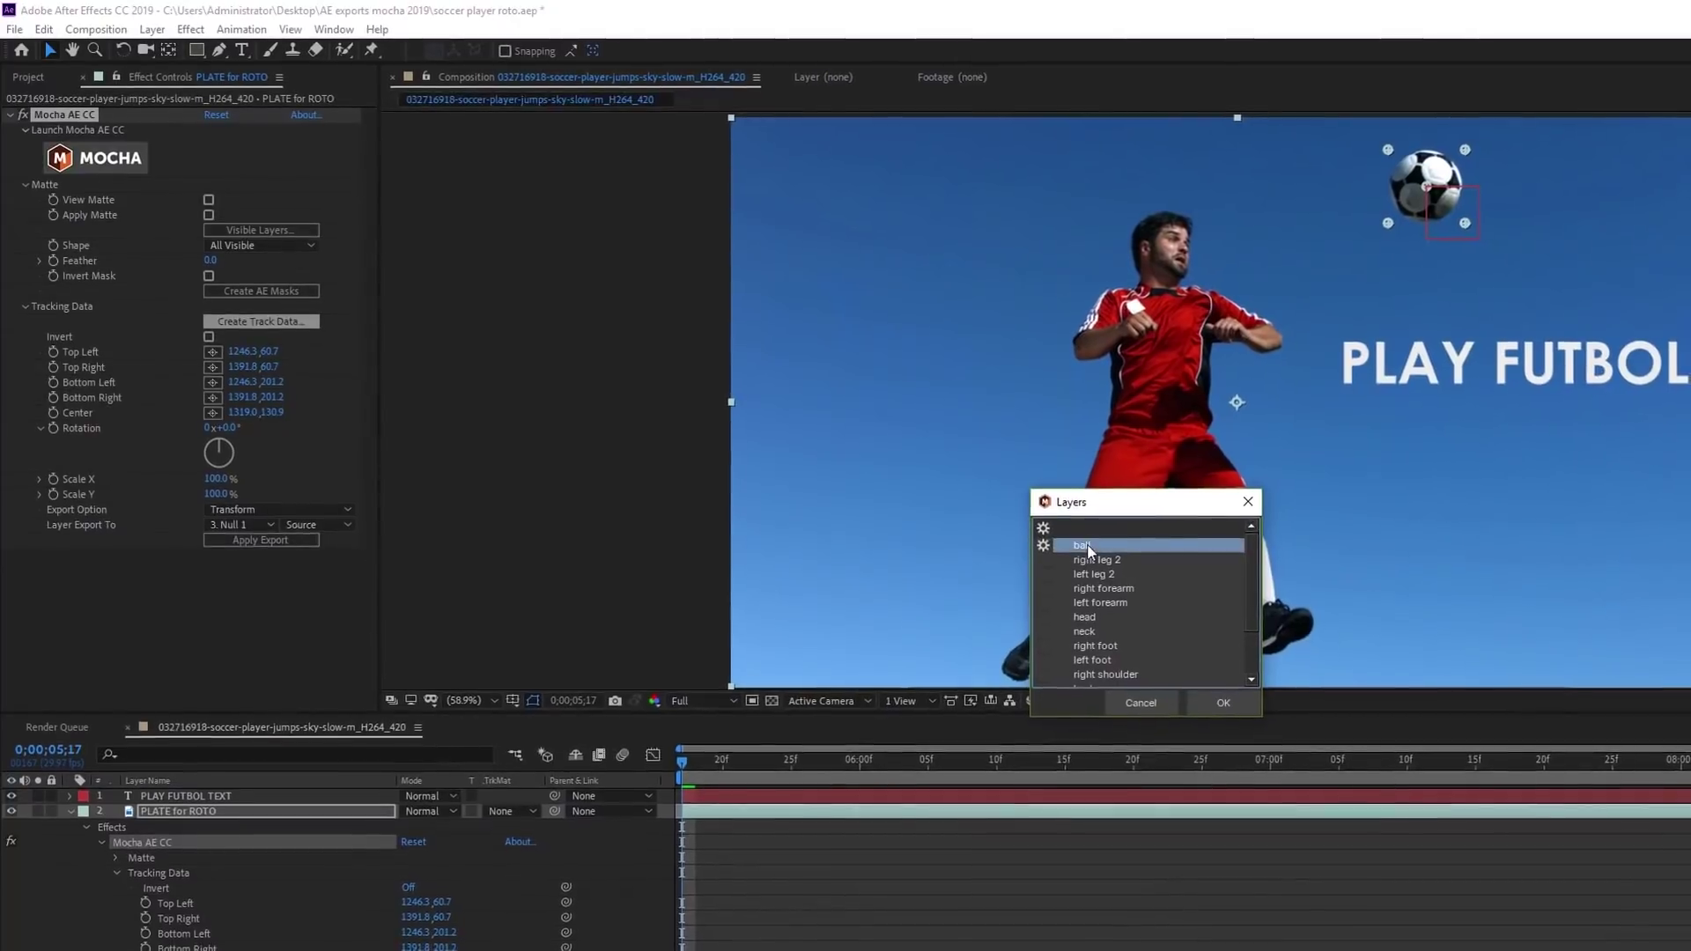
pyautogui.click(1239, 713)
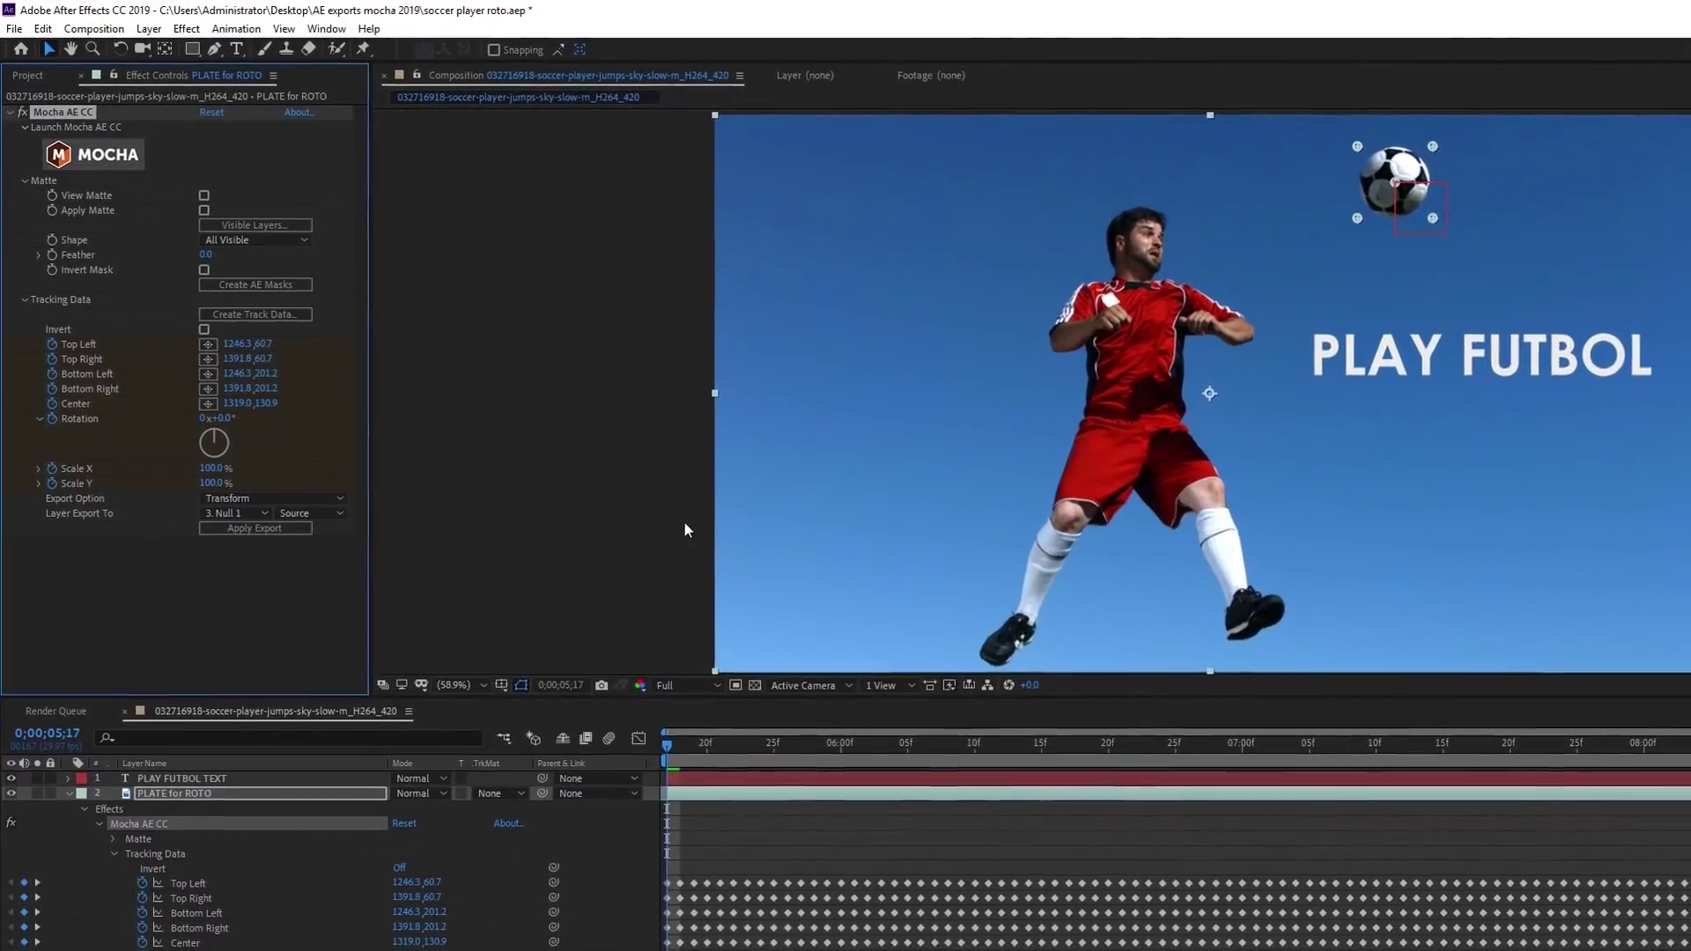
# Deselect the tracking keyframes and the Mocha effect, undoing the last change.
pyautogui.click(199, 895)
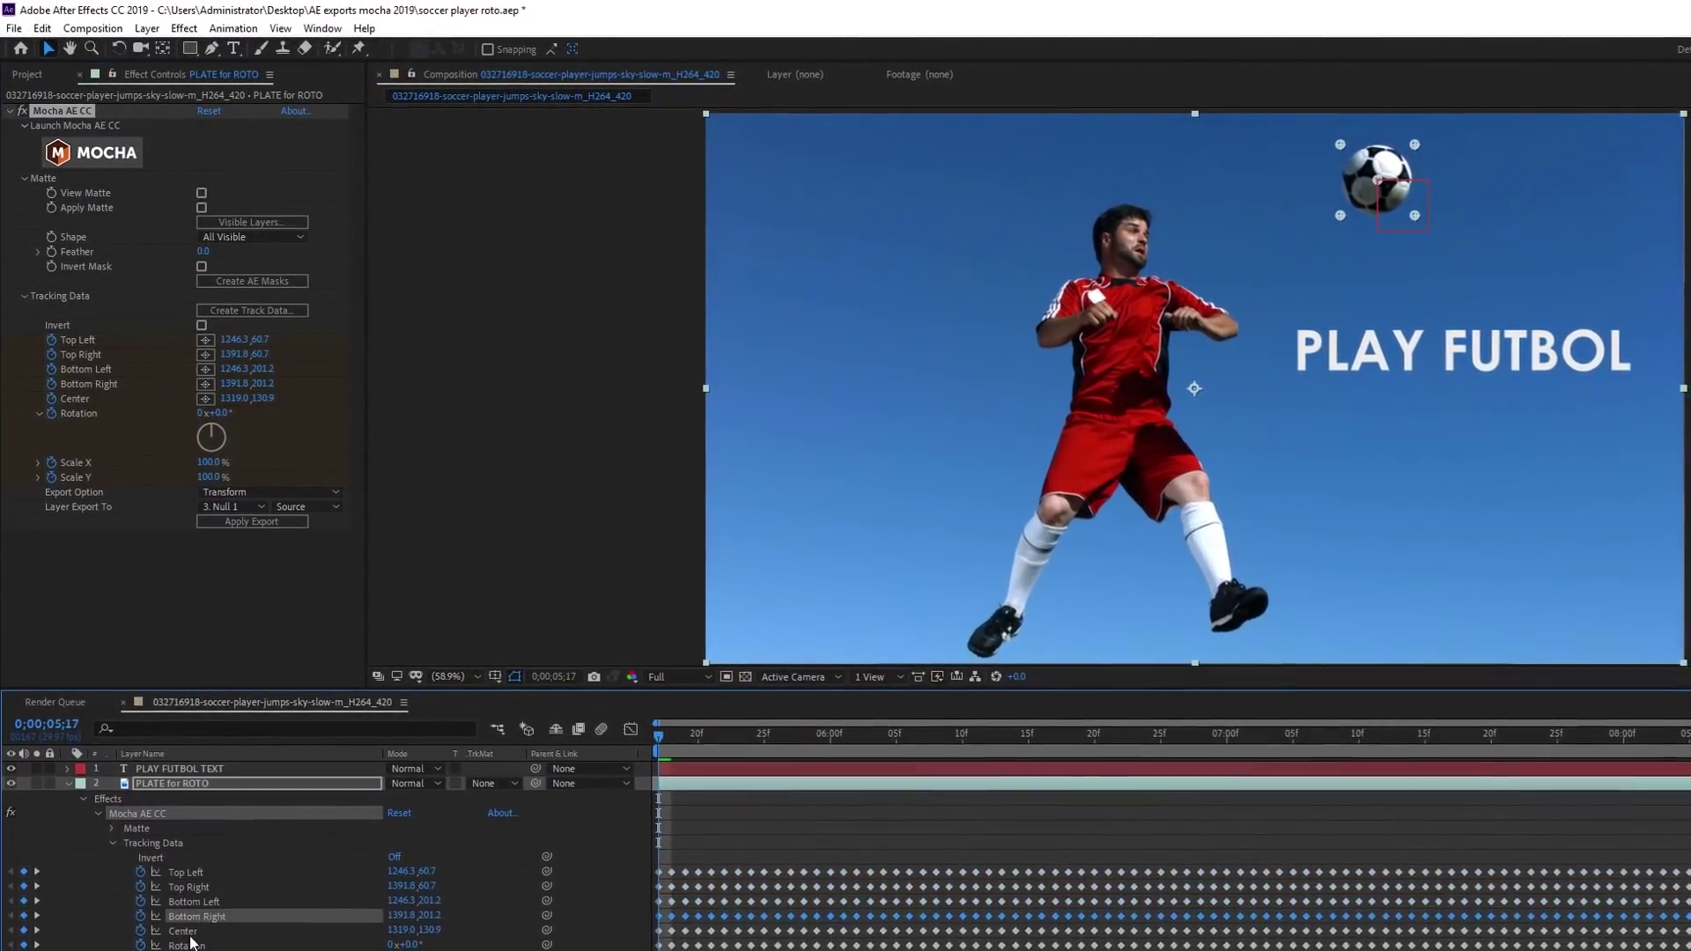
pyautogui.click(419, 411)
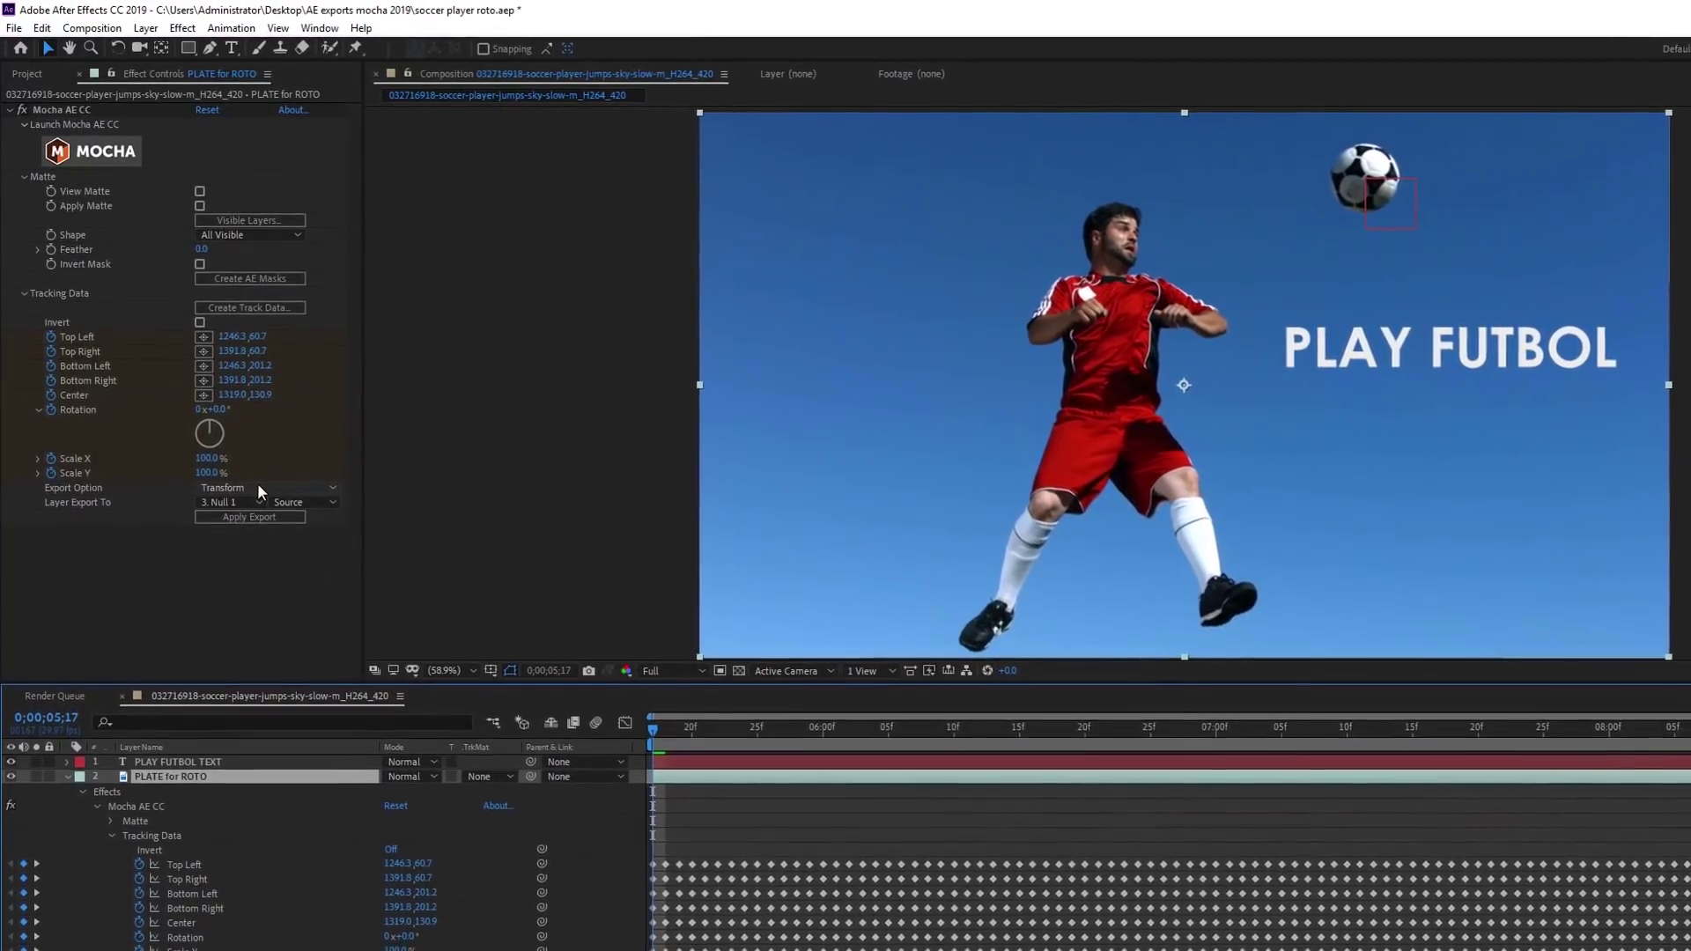
pyautogui.hotkey('ctrl', 'z')
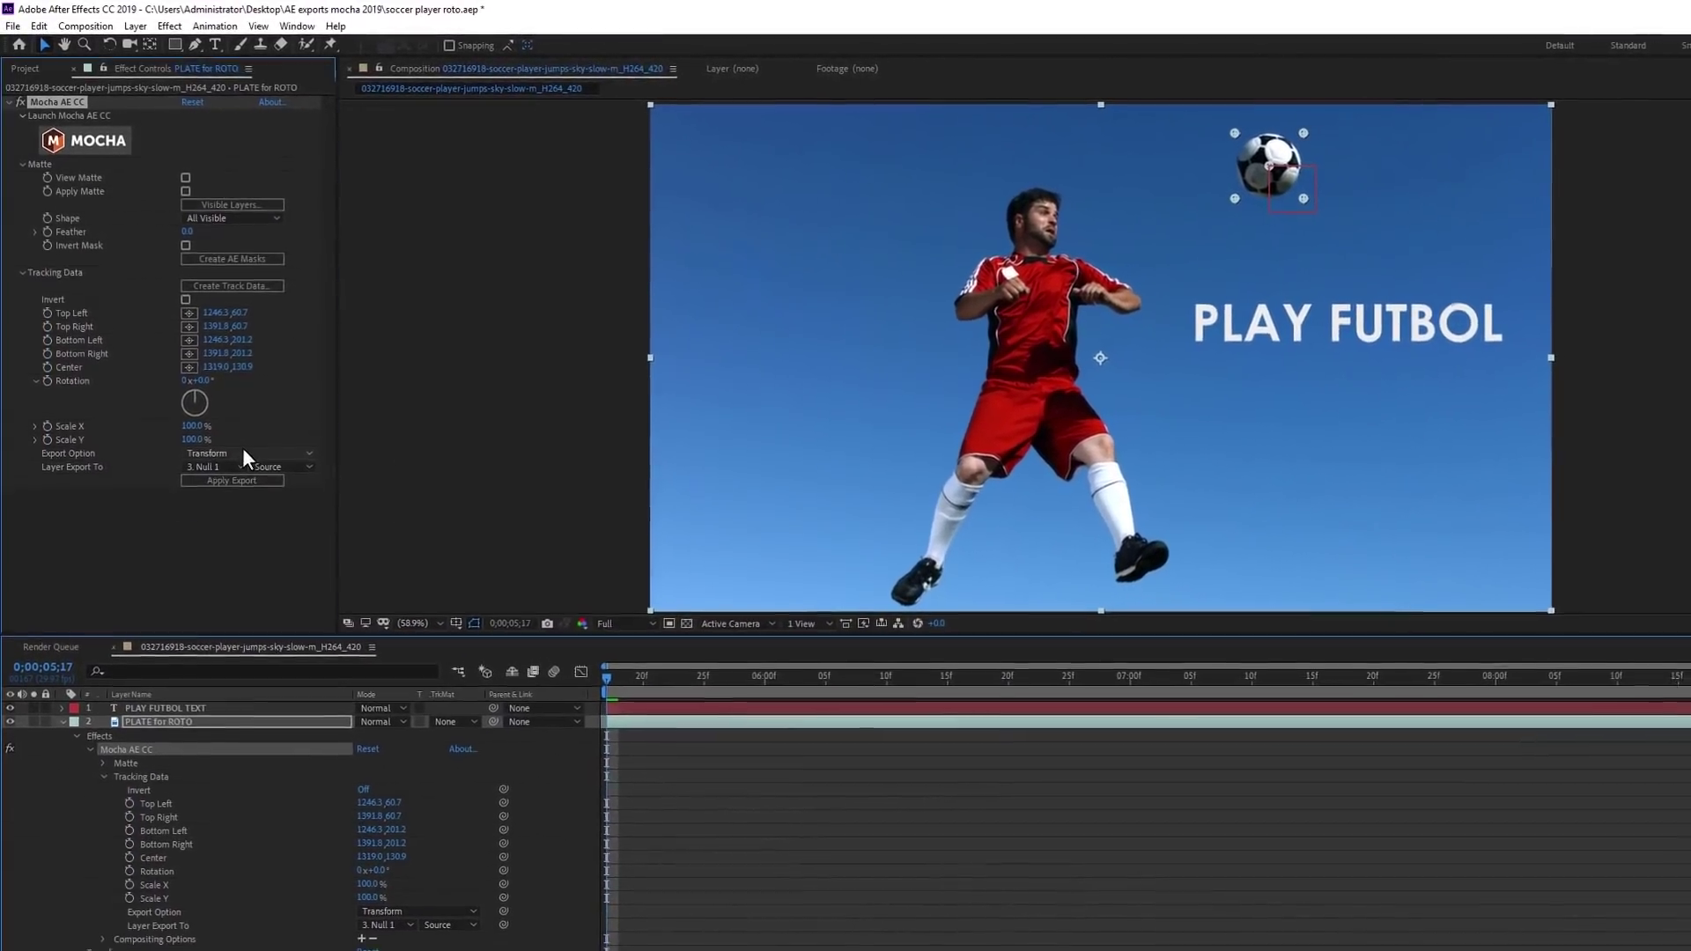
# Apply a Corner Pin export to '4. White Solid 1' using Source.
pyautogui.click(256, 471)
pyautogui.click(227, 462)
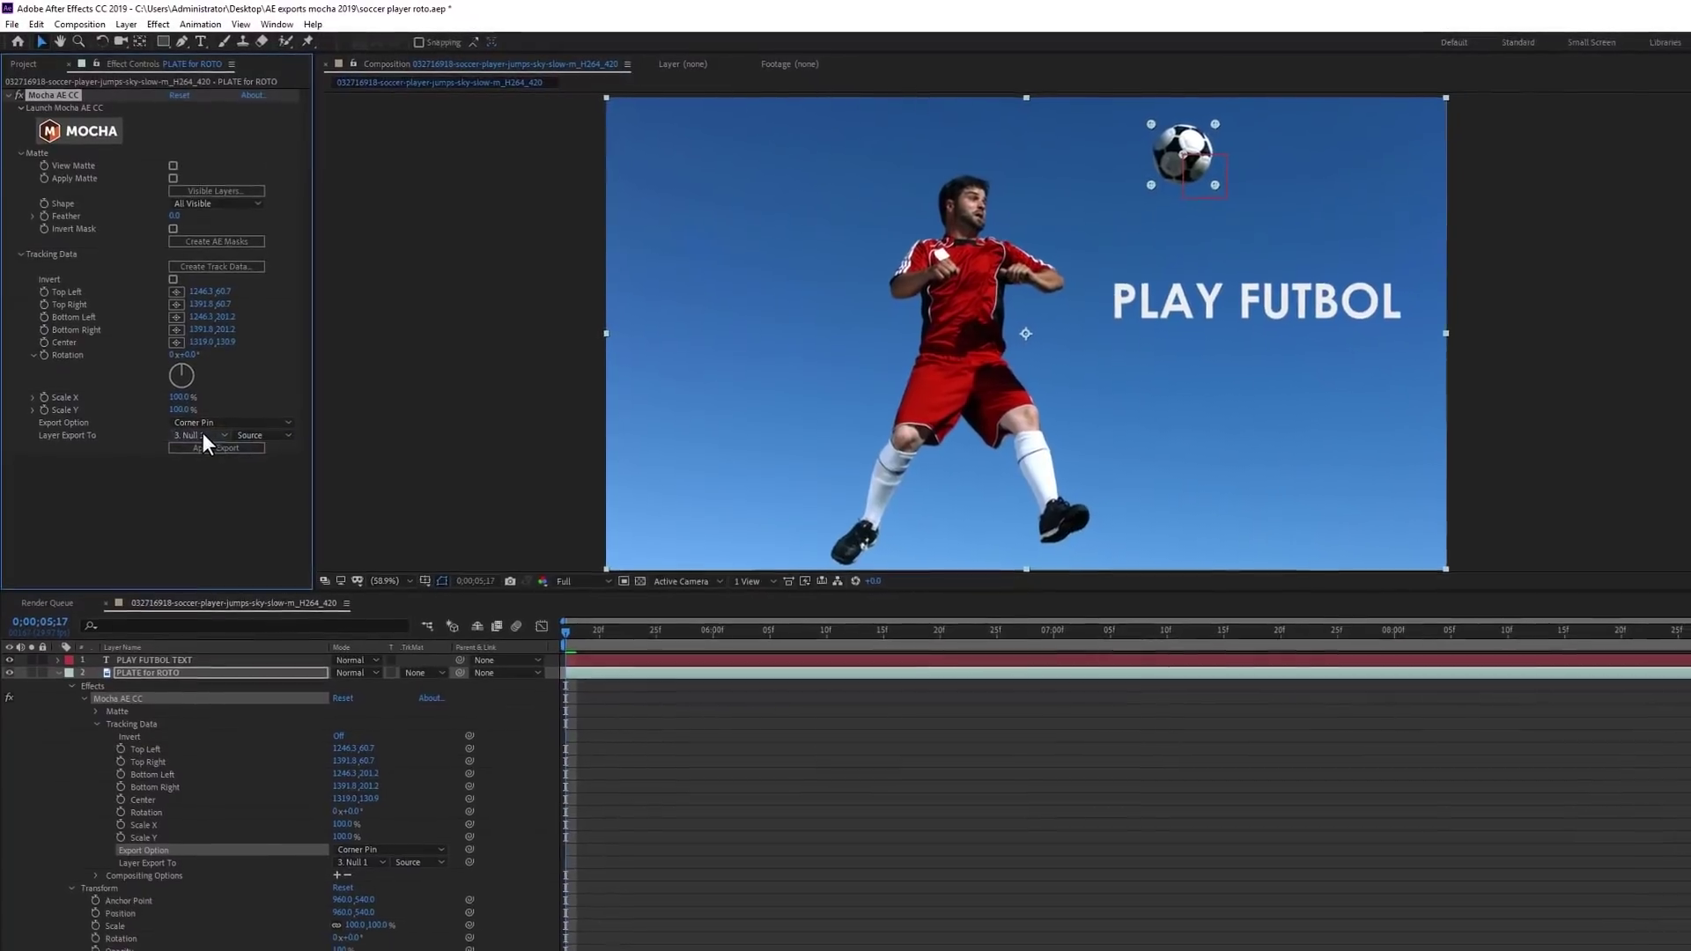
pyautogui.click(216, 459)
pyautogui.click(211, 513)
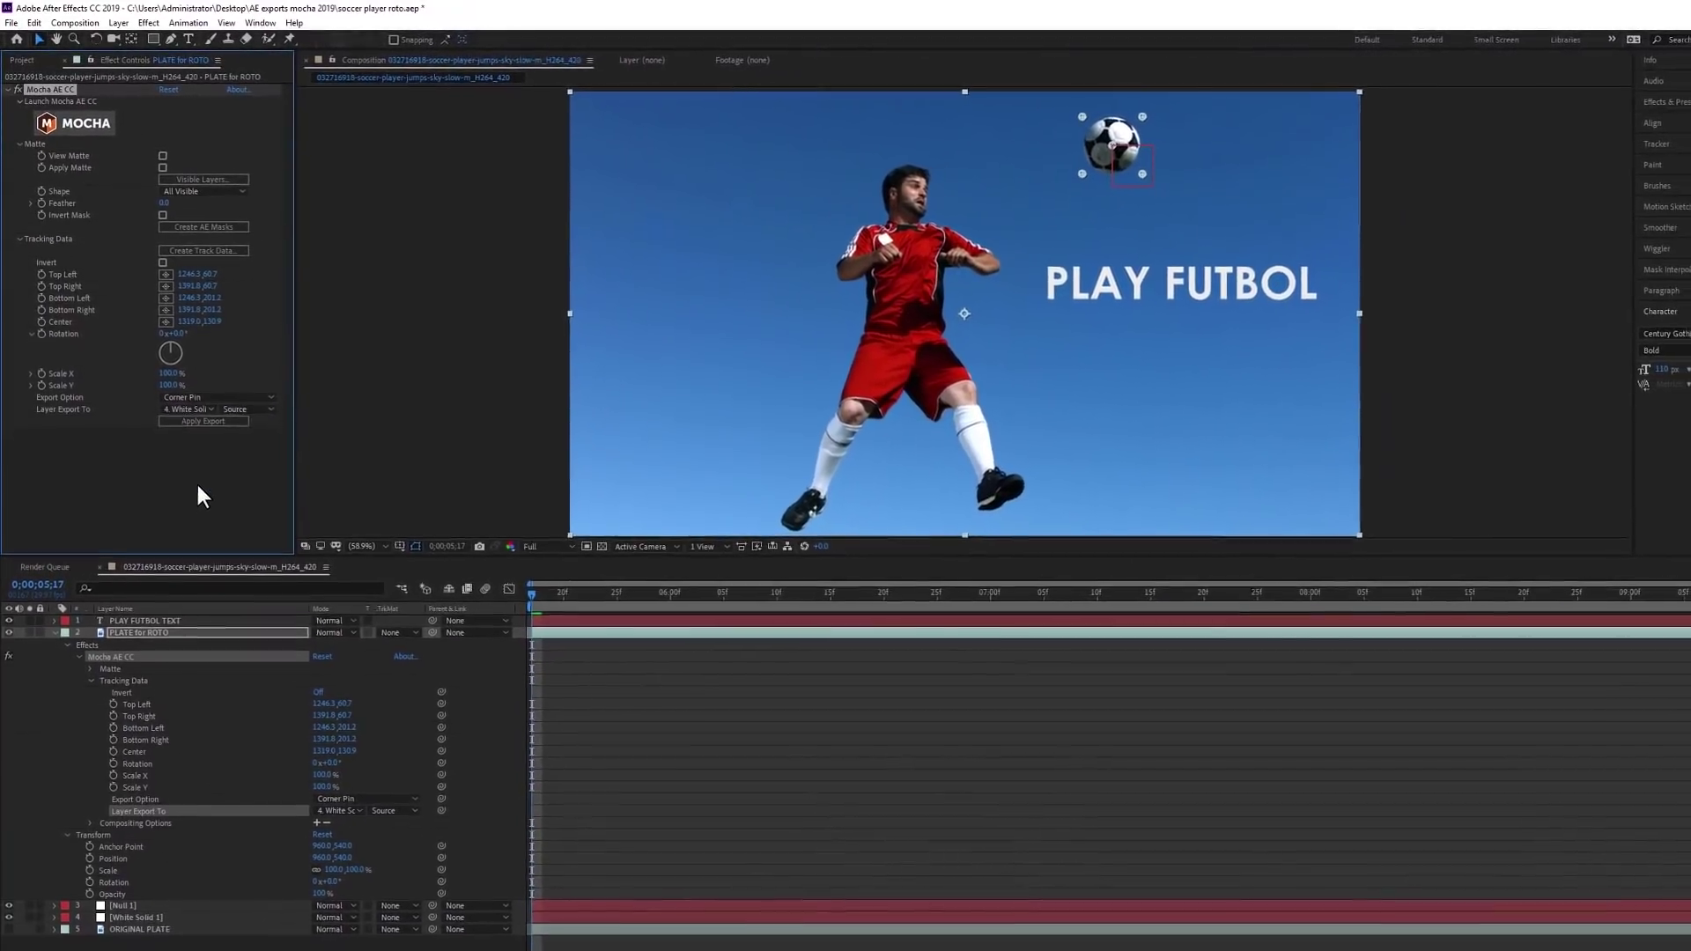
pyautogui.click(233, 404)
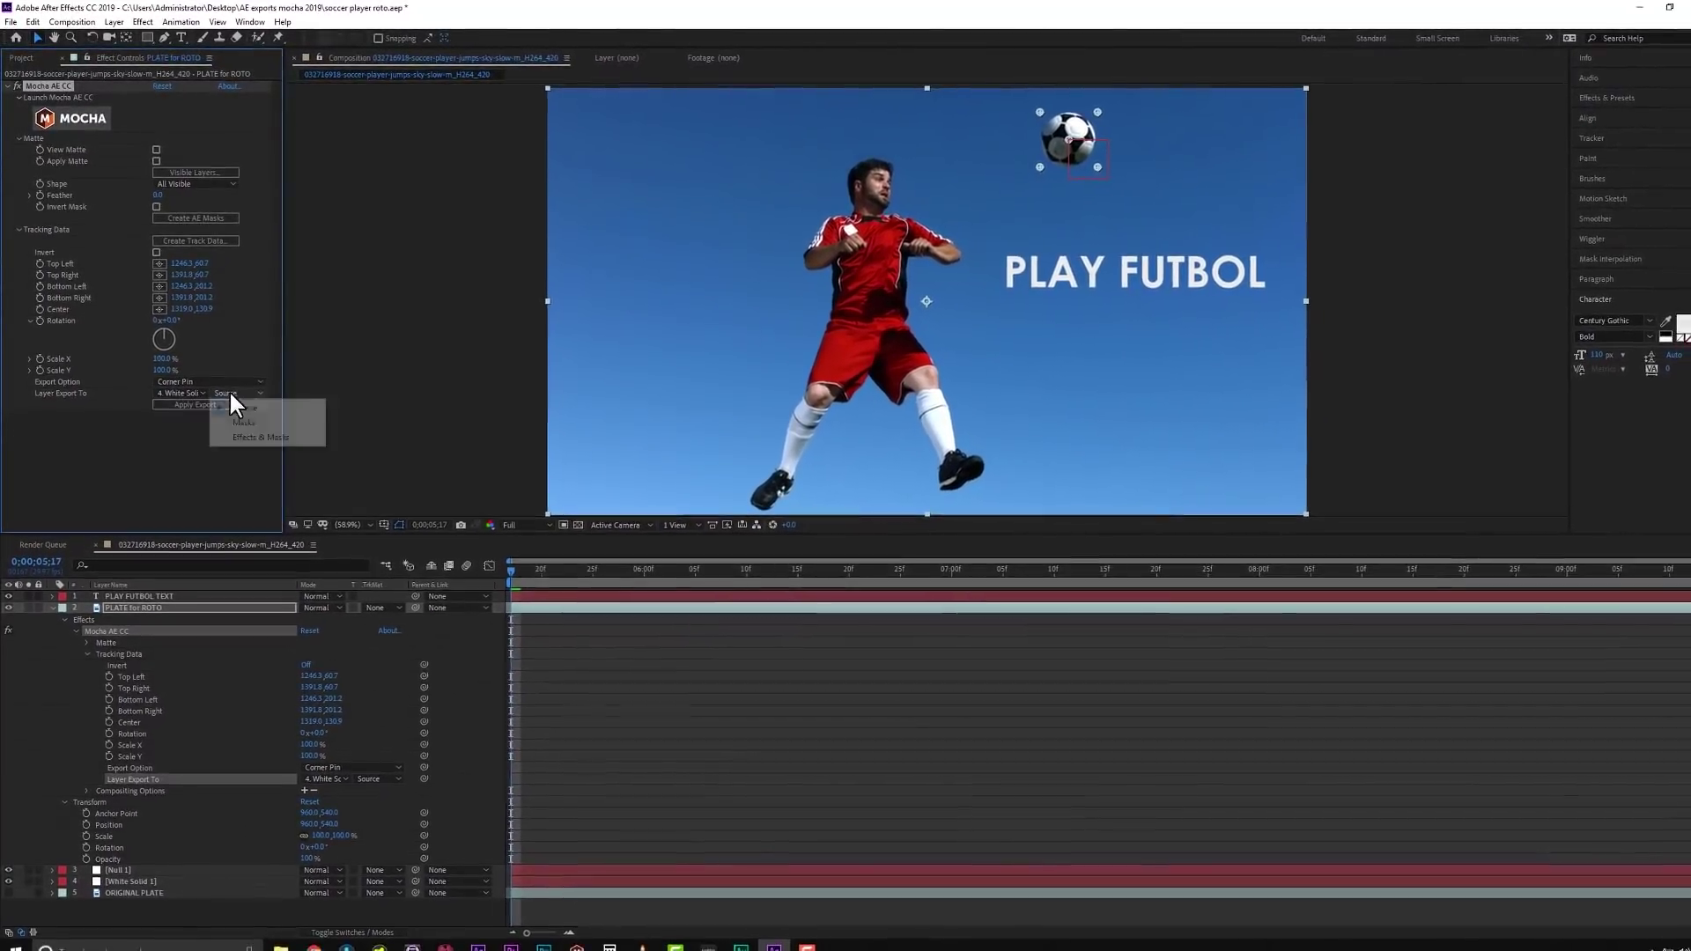
pyautogui.click(238, 407)
pyautogui.click(196, 398)
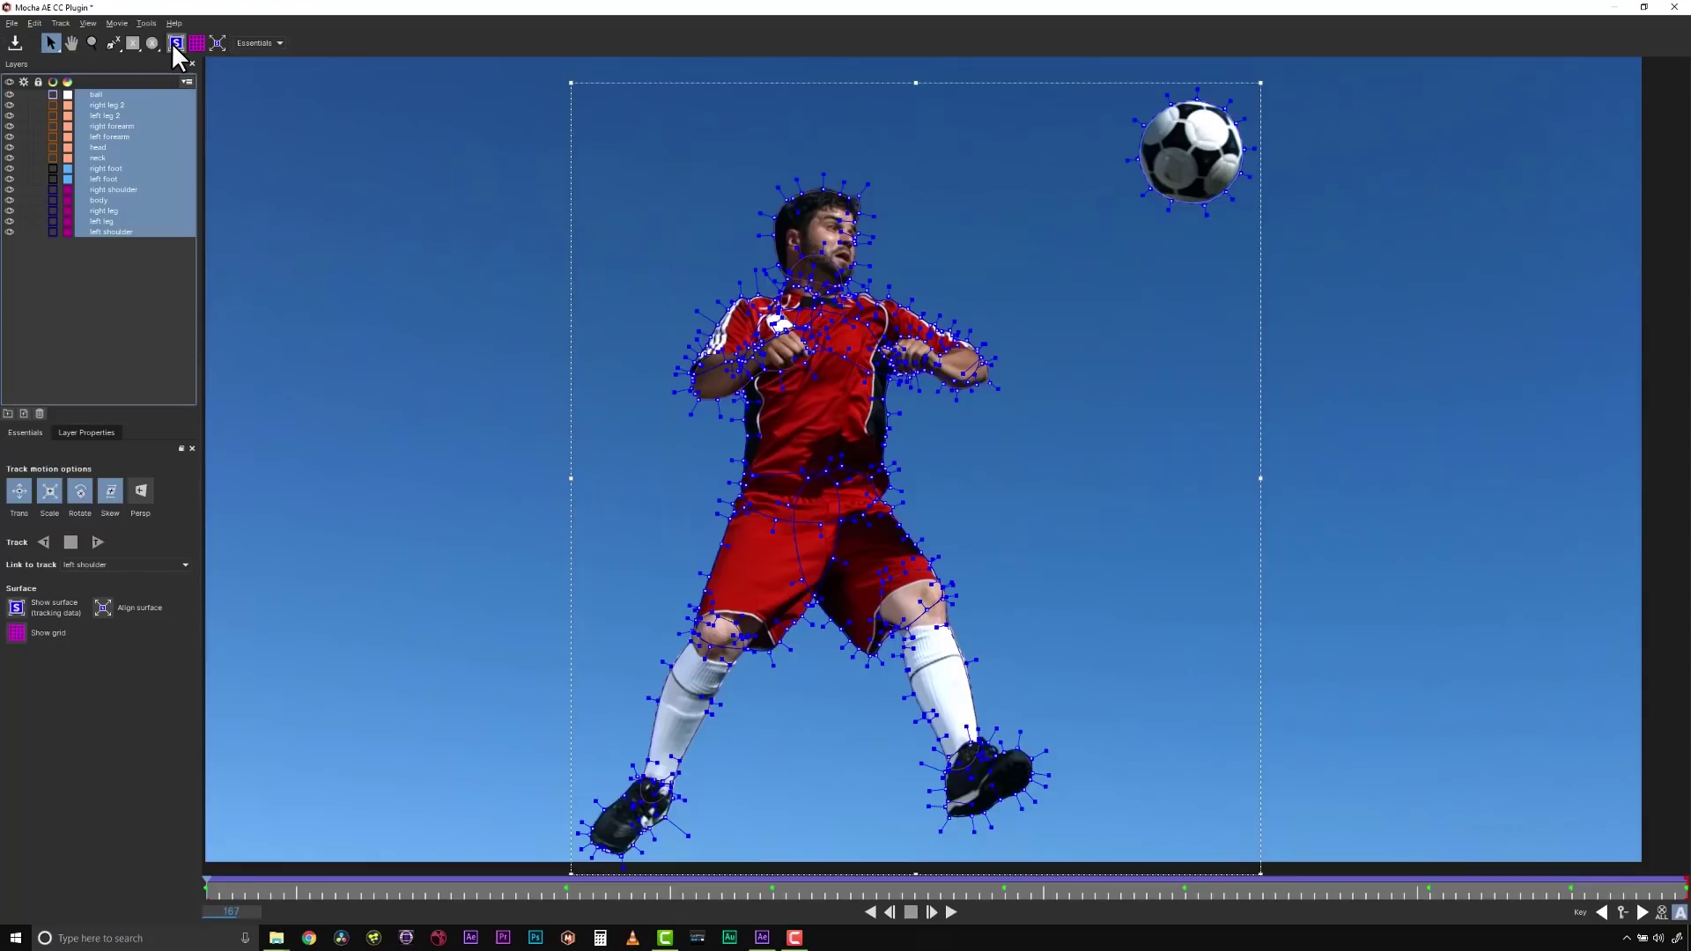
# Play back the tracked footage in Mocha and briefly check the file options.
pyautogui.press('space')
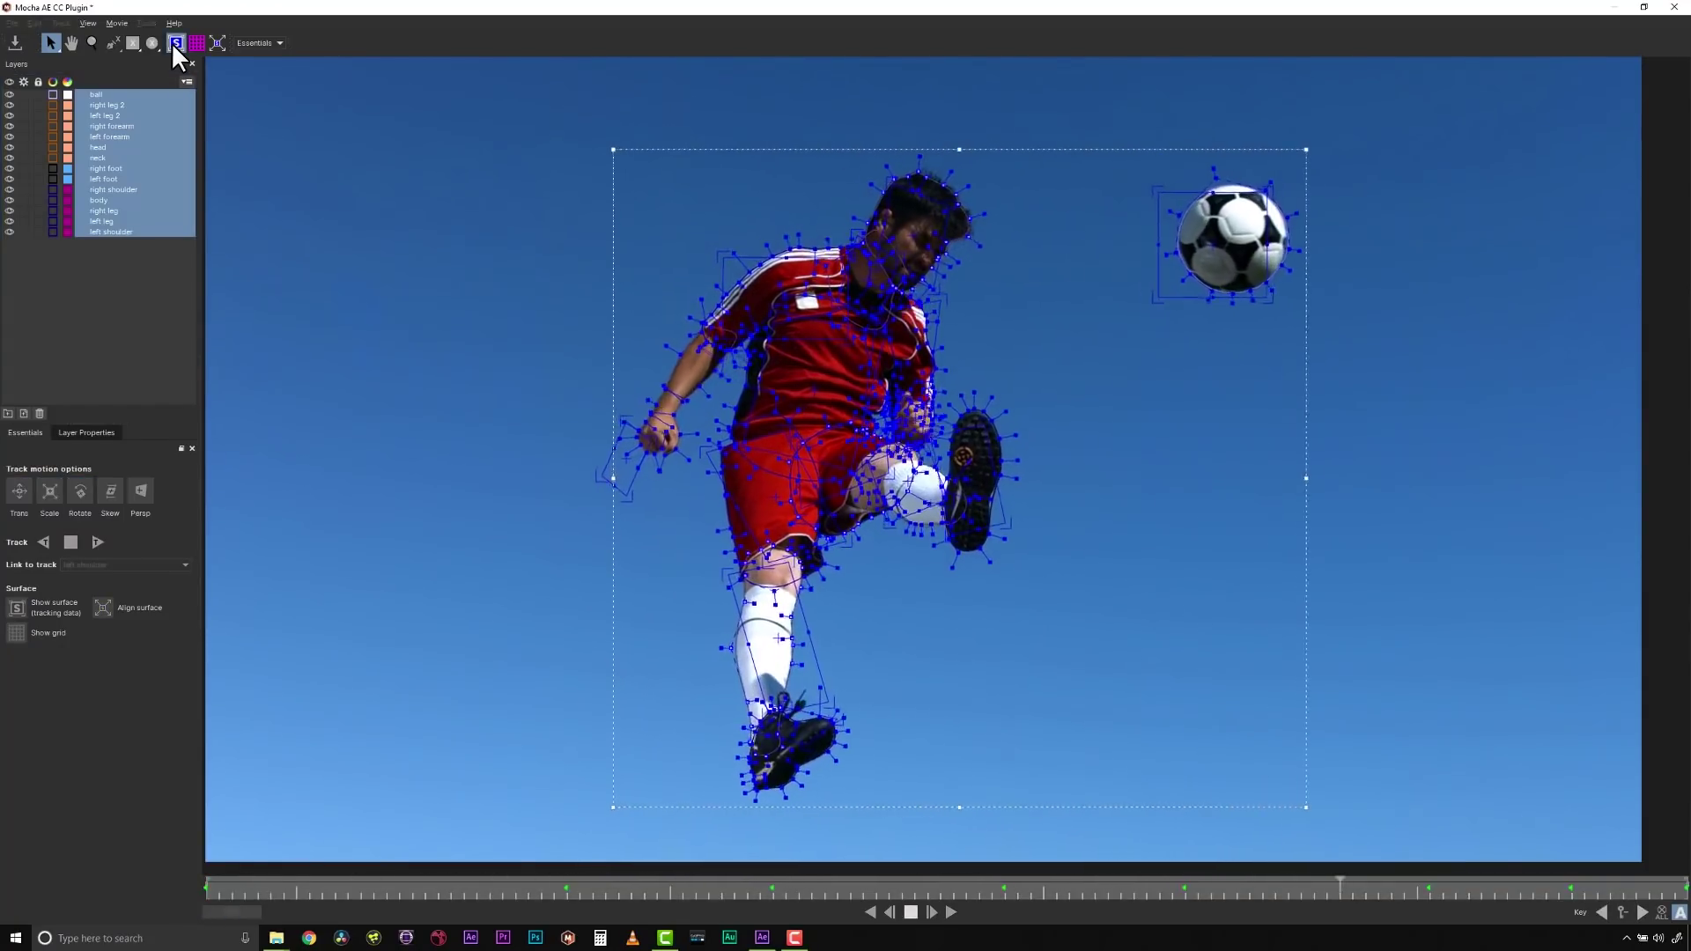
pyautogui.press('space')
pyautogui.click(11, 23)
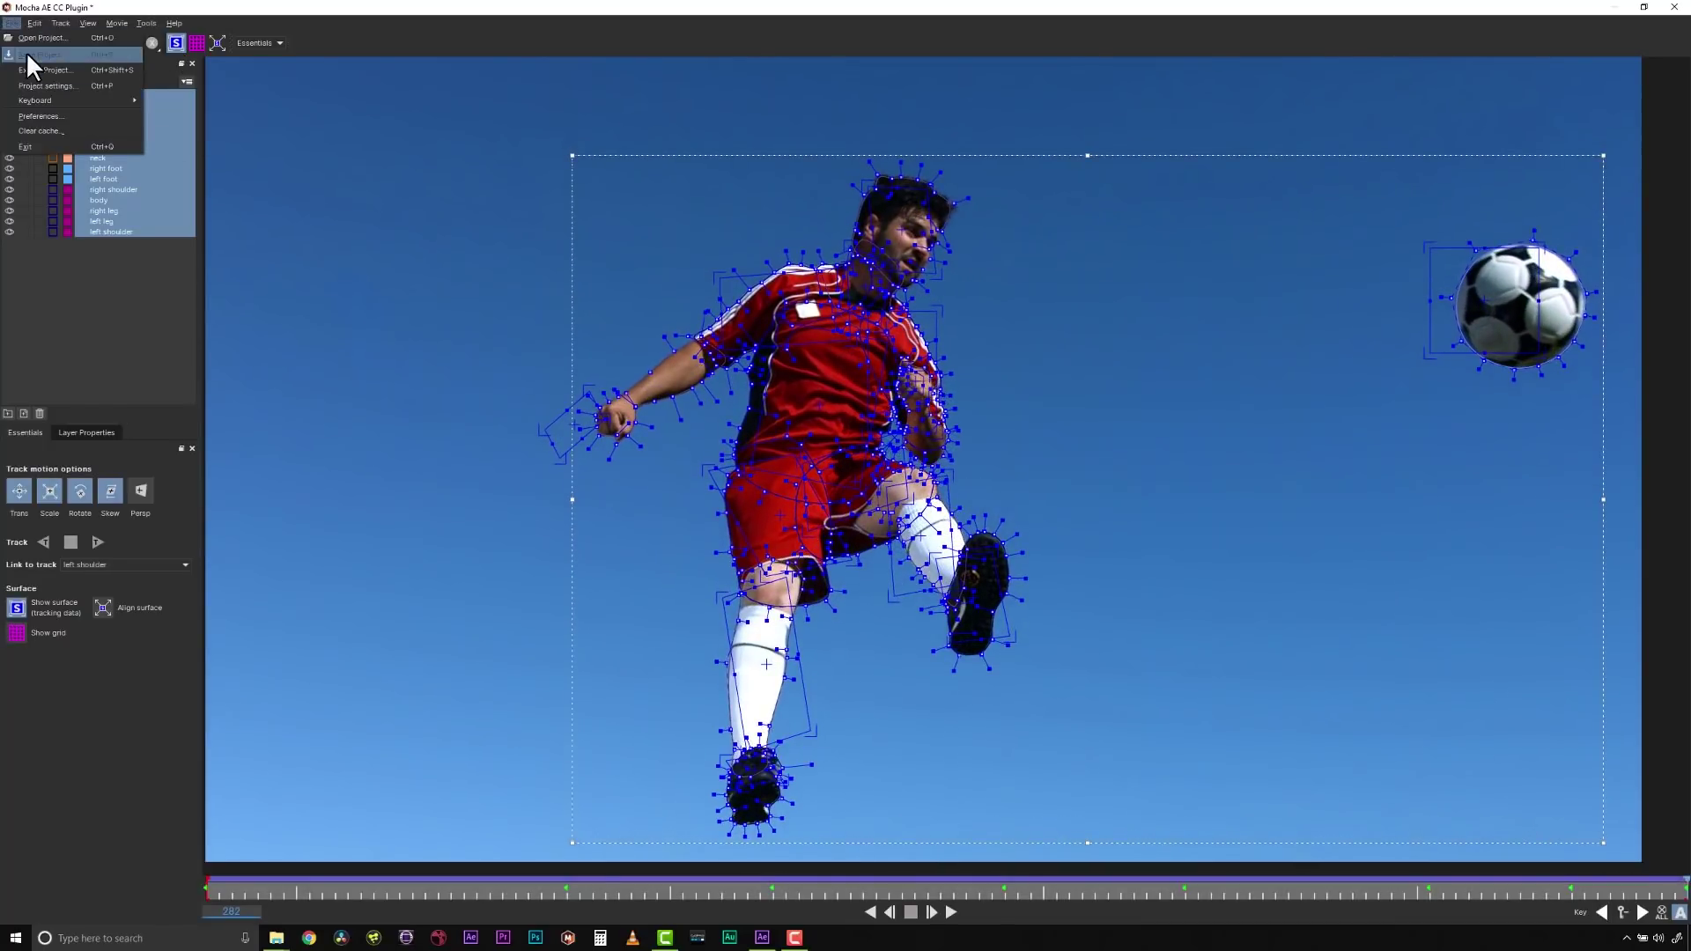
pyautogui.press('Escape')
# Back in the comp, expand PLATE for ROTO's Mocha AE CC effect and undo a trial mask creation.
pyautogui.click(1674, 8)
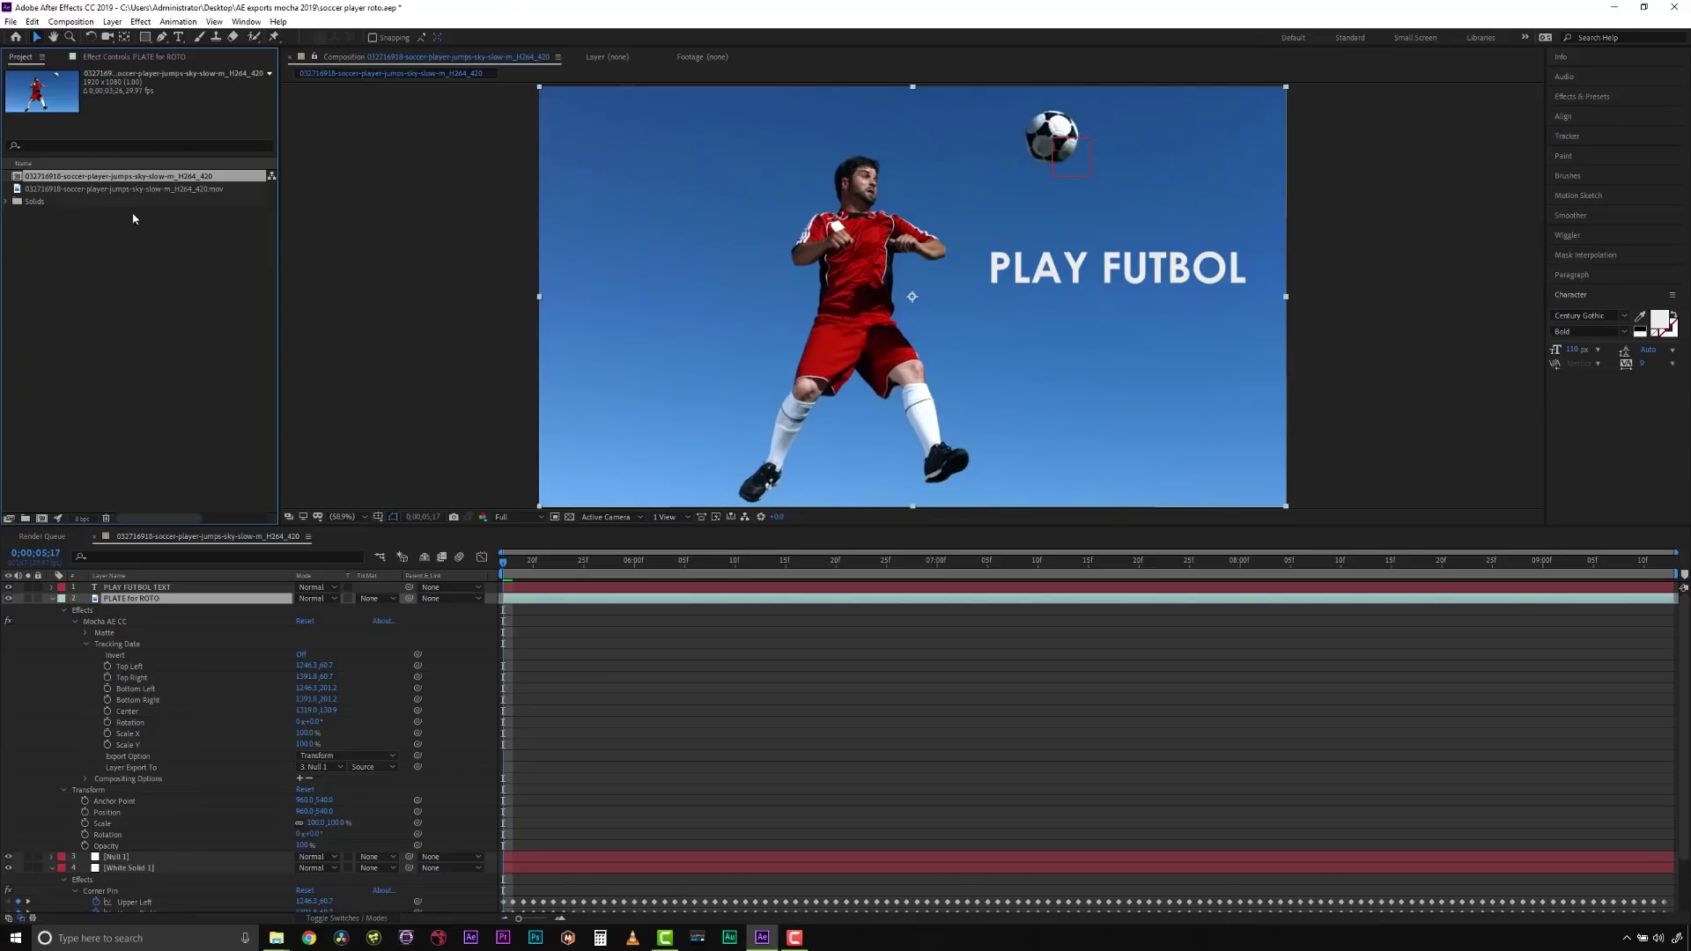
pyautogui.click(124, 58)
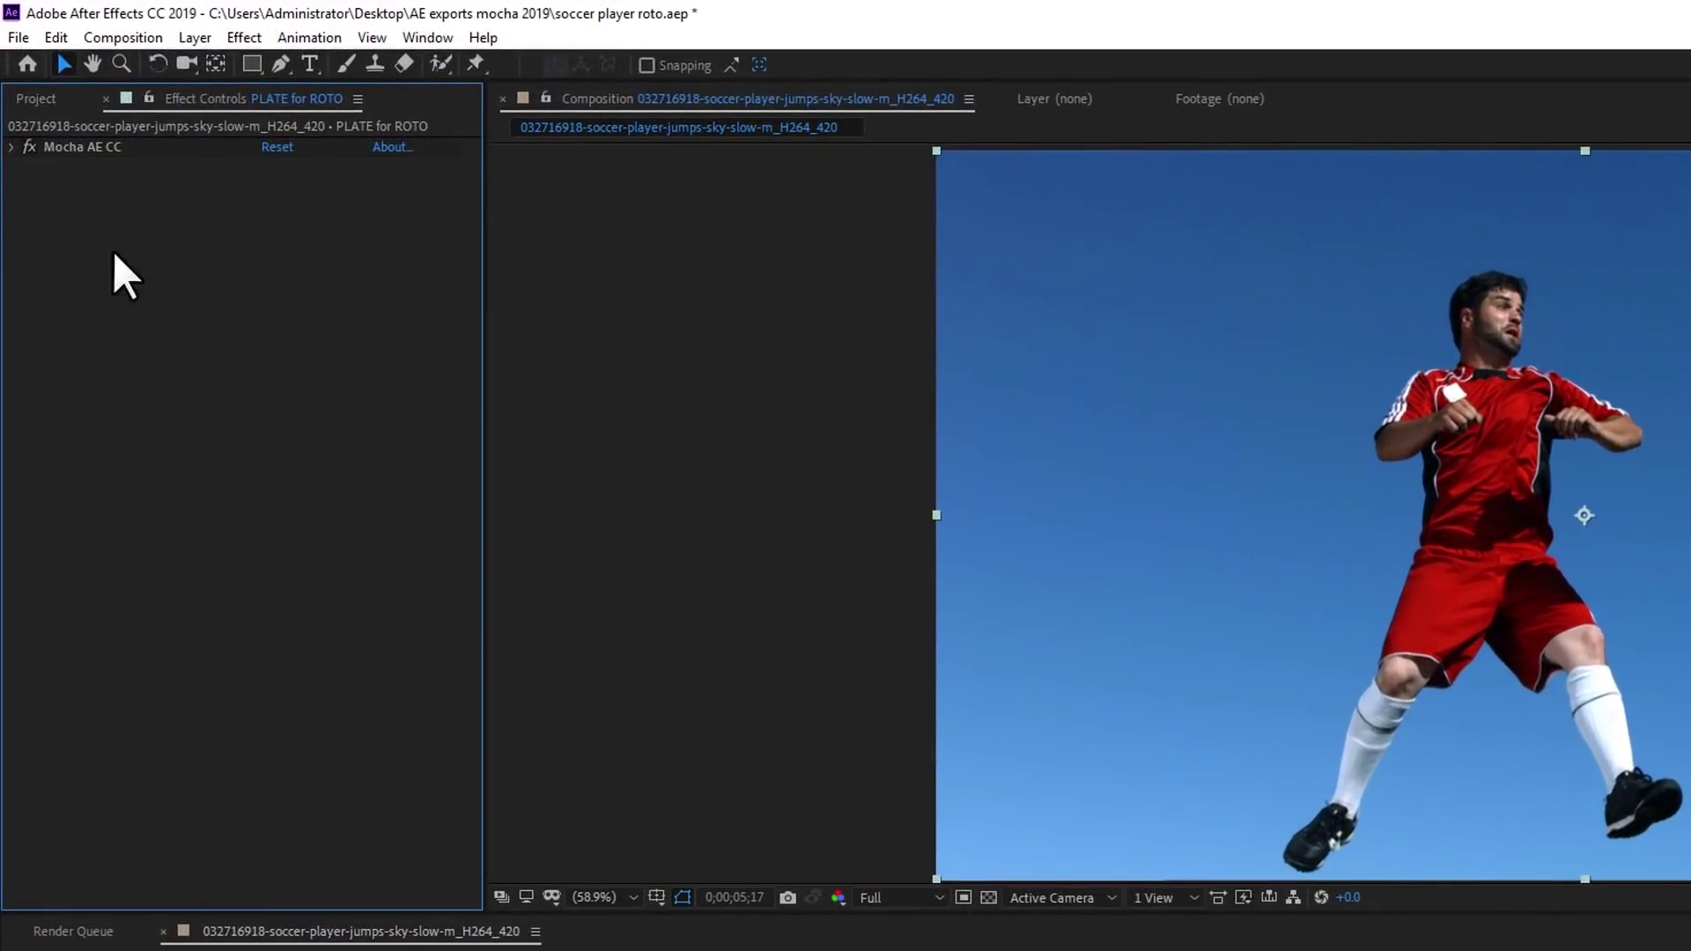
pyautogui.click(12, 147)
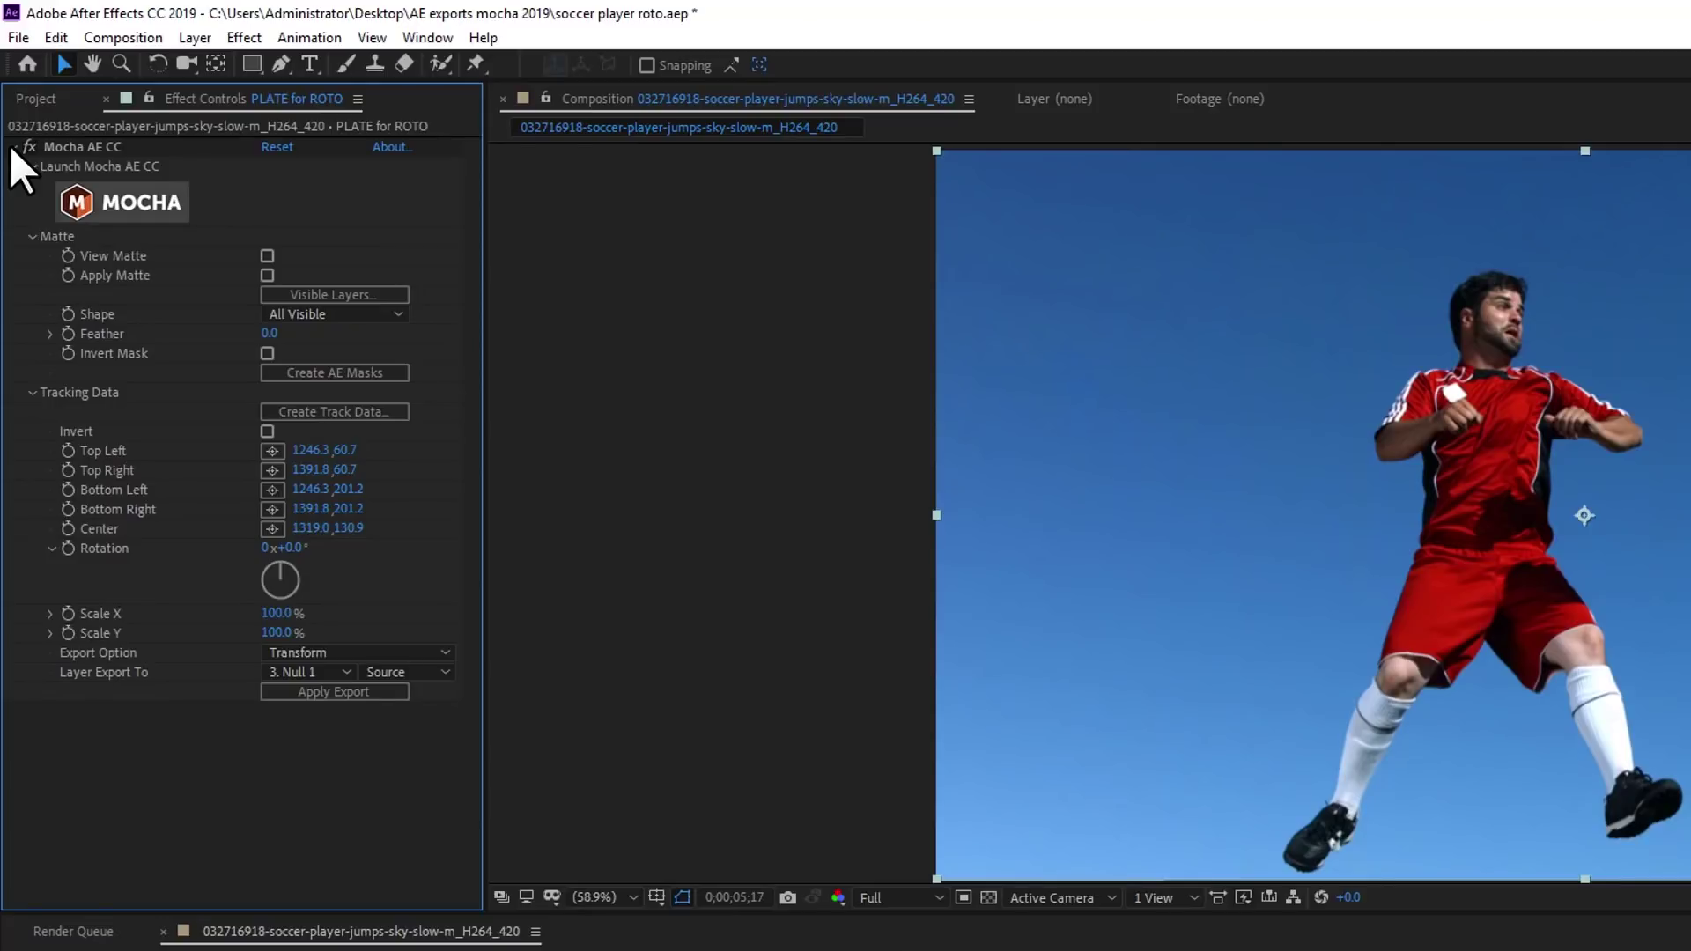
pyautogui.click(347, 372)
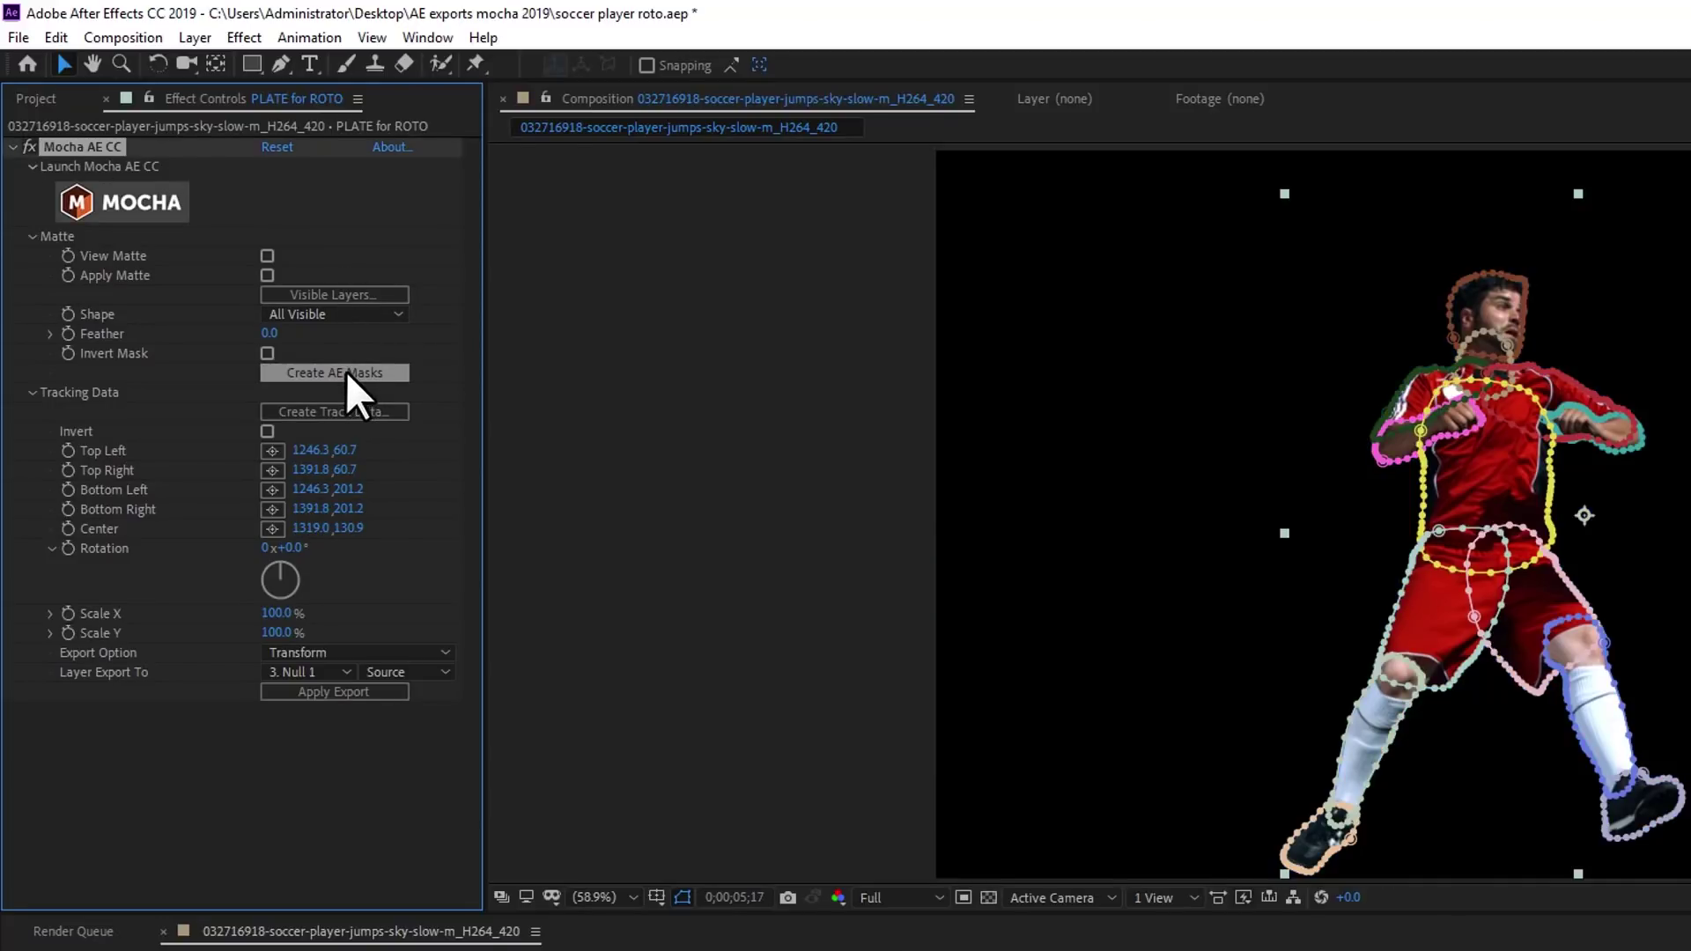
pyautogui.hotkey('ctrl', 'z')
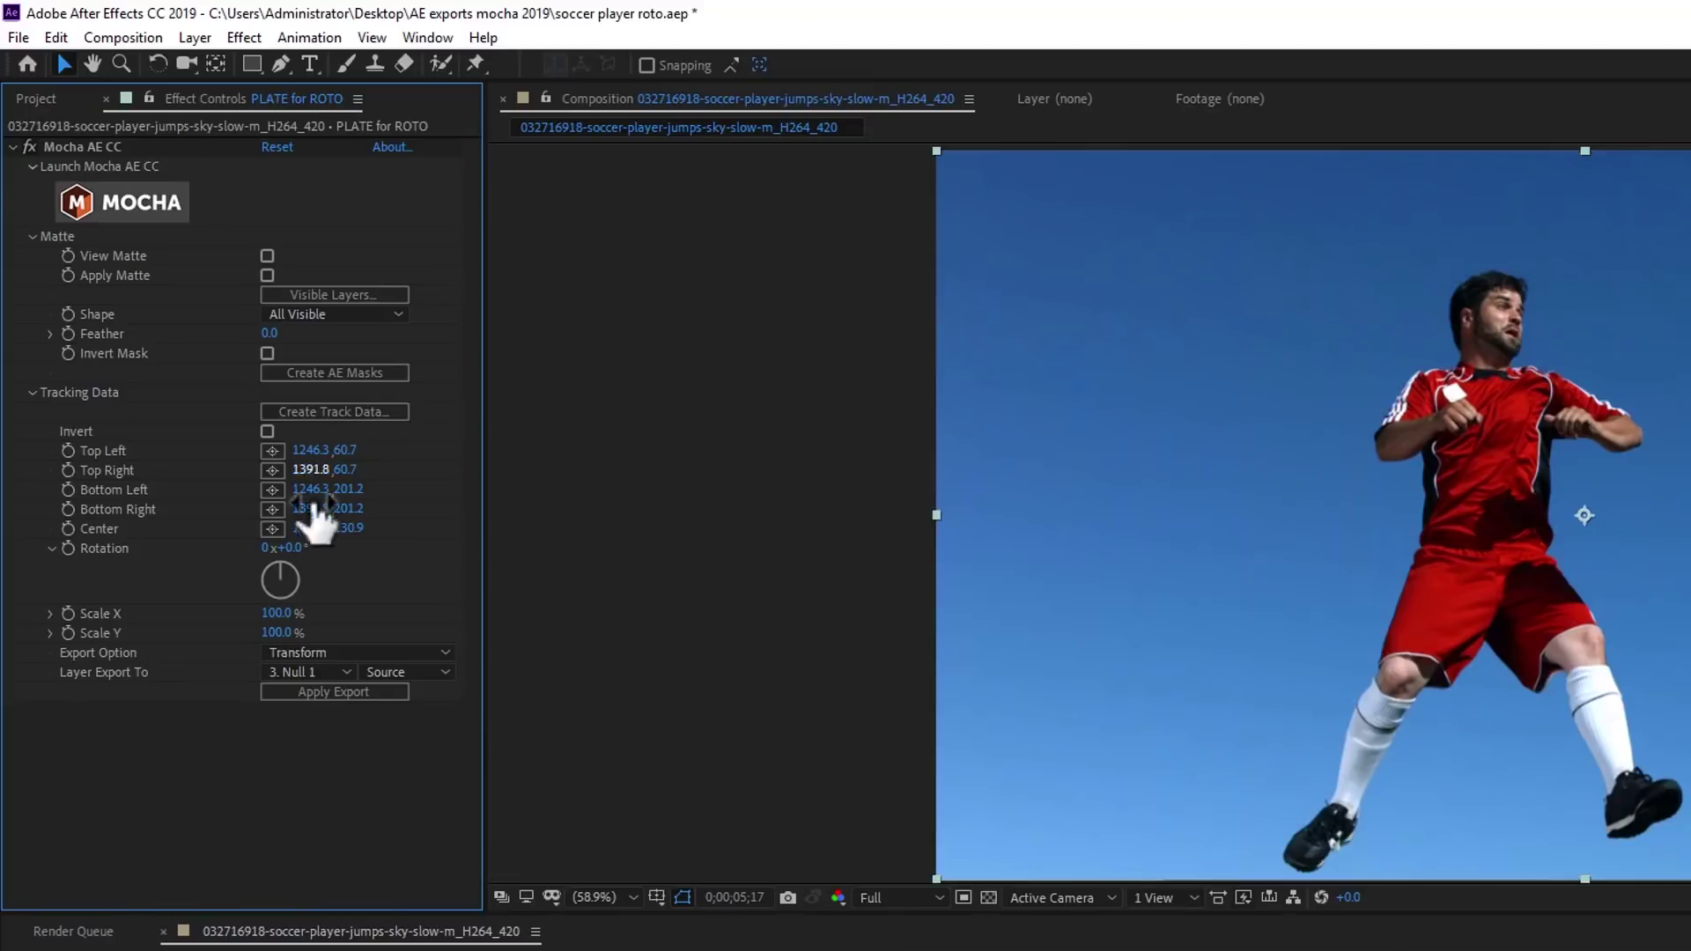
# Apply a Corner Pin export to '4. White Solid 1' with Source as the data.
pyautogui.click(310, 690)
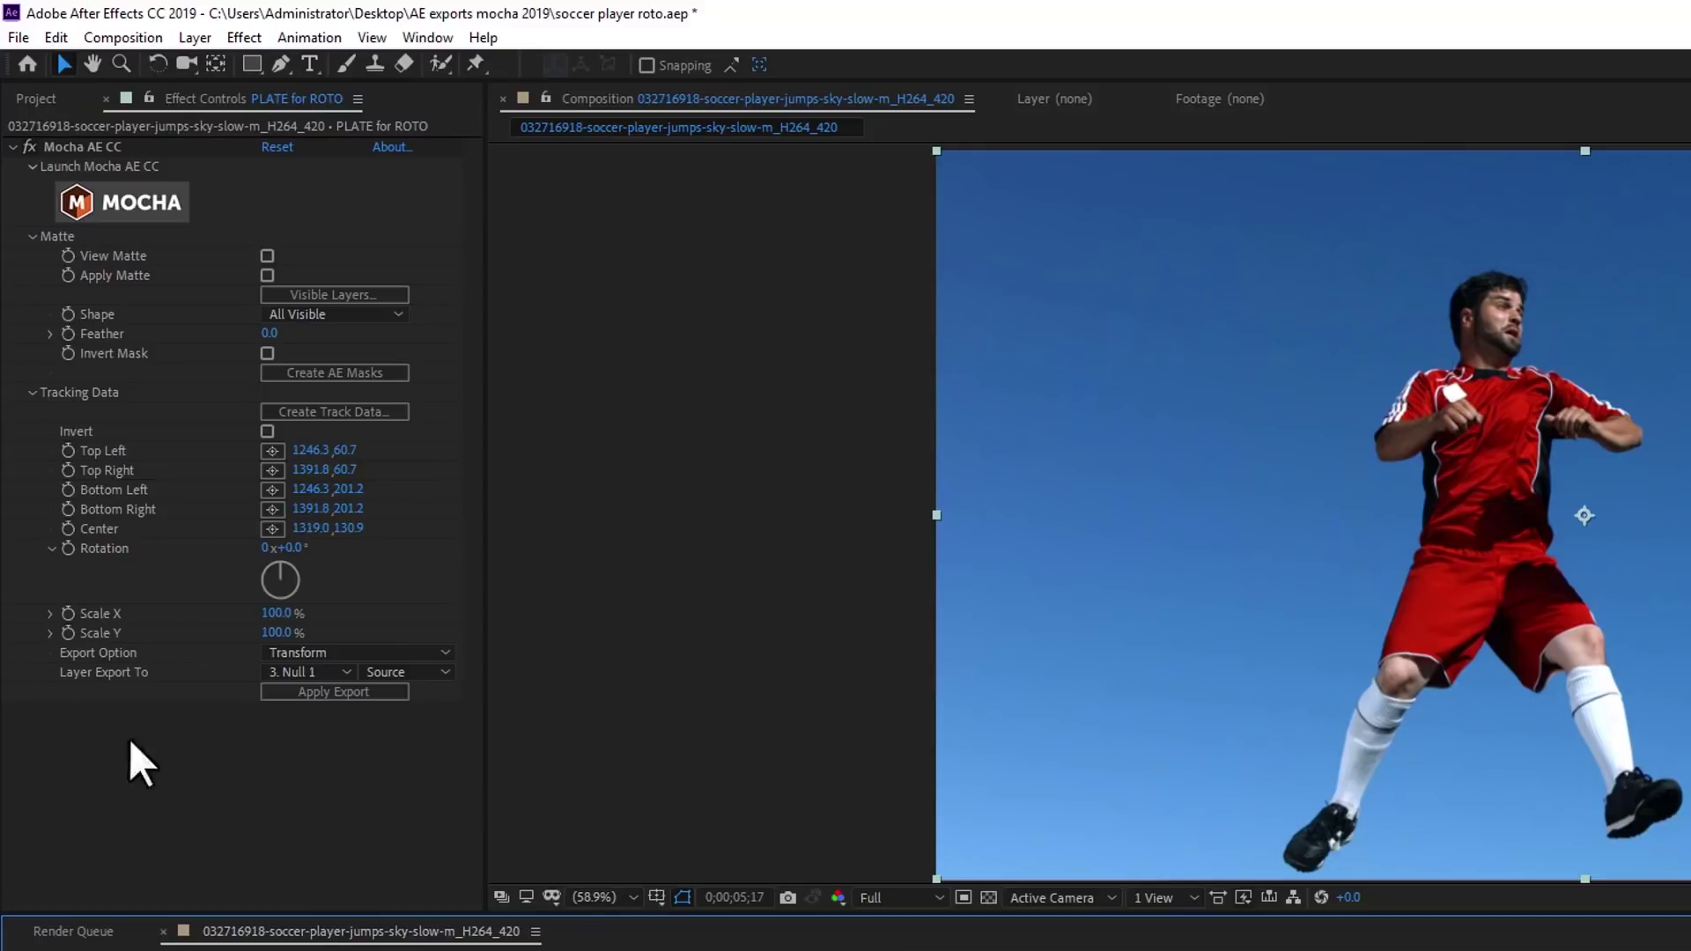
pyautogui.click(323, 652)
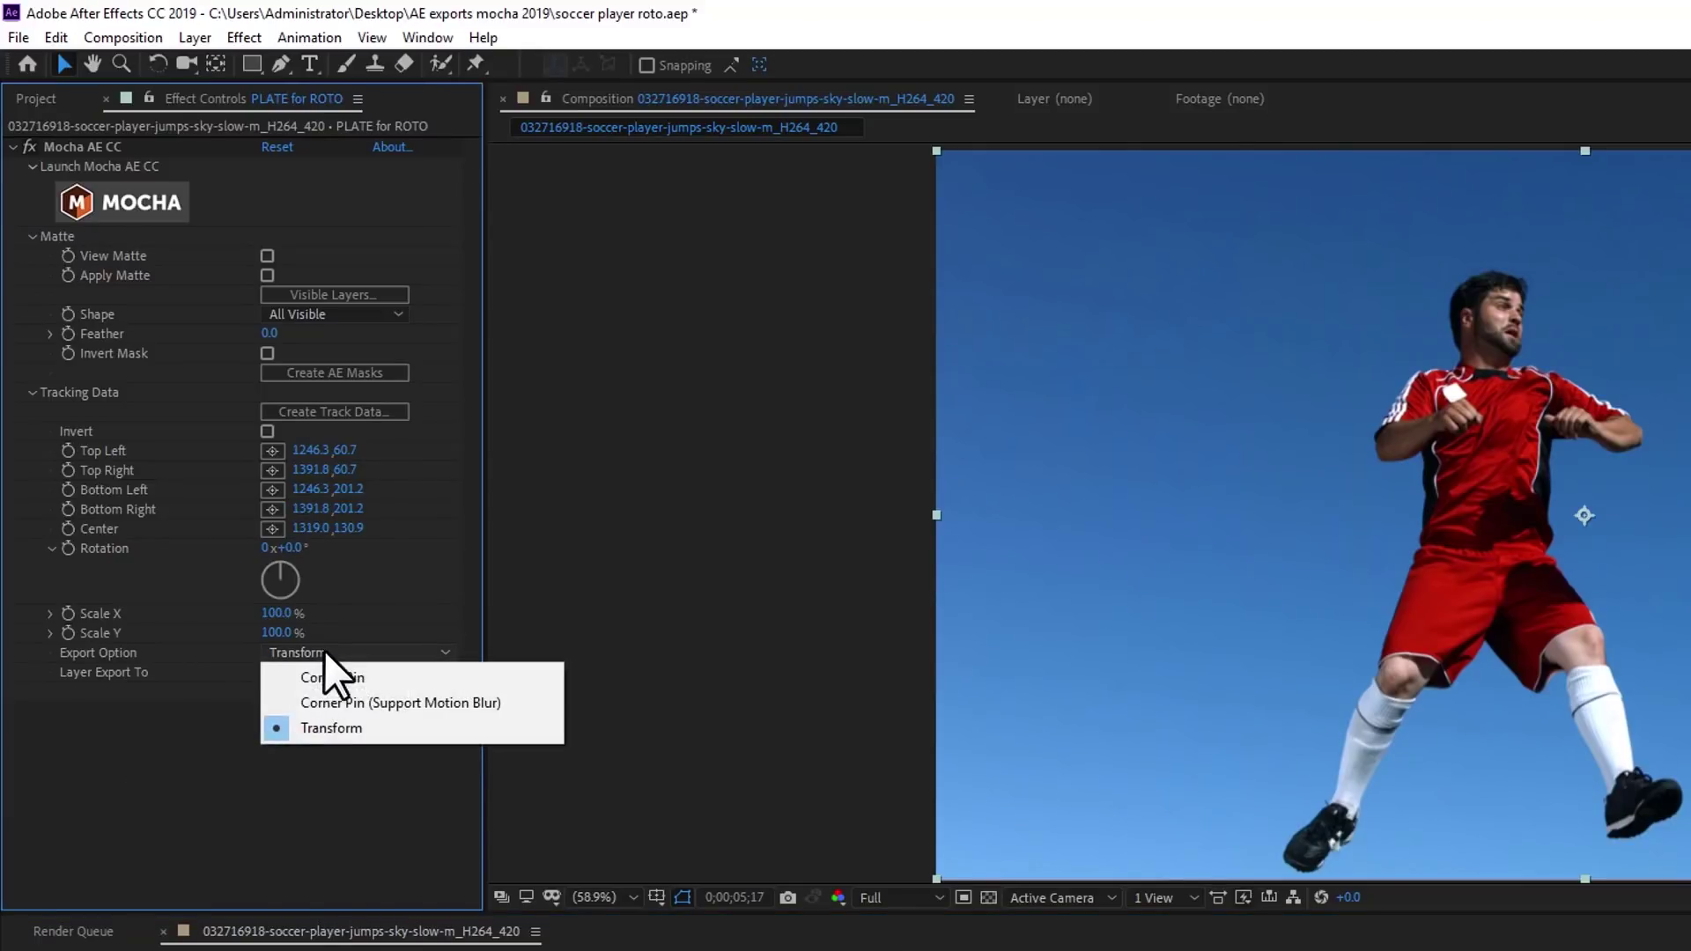
pyautogui.click(329, 674)
pyautogui.click(305, 670)
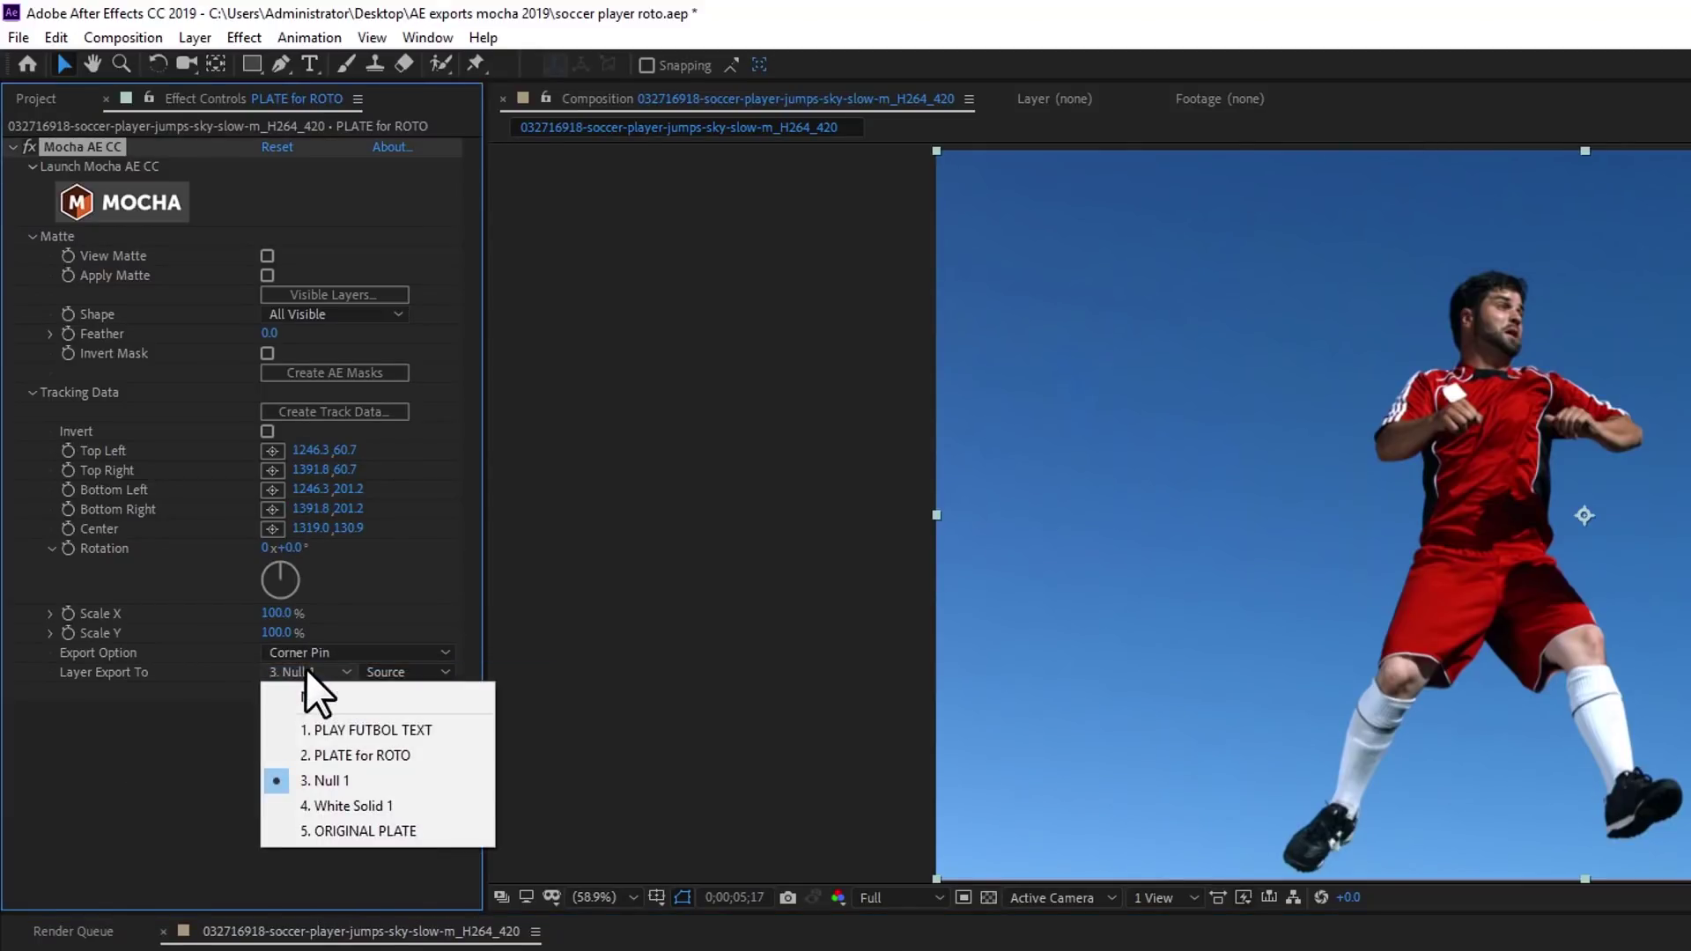
pyautogui.click(339, 805)
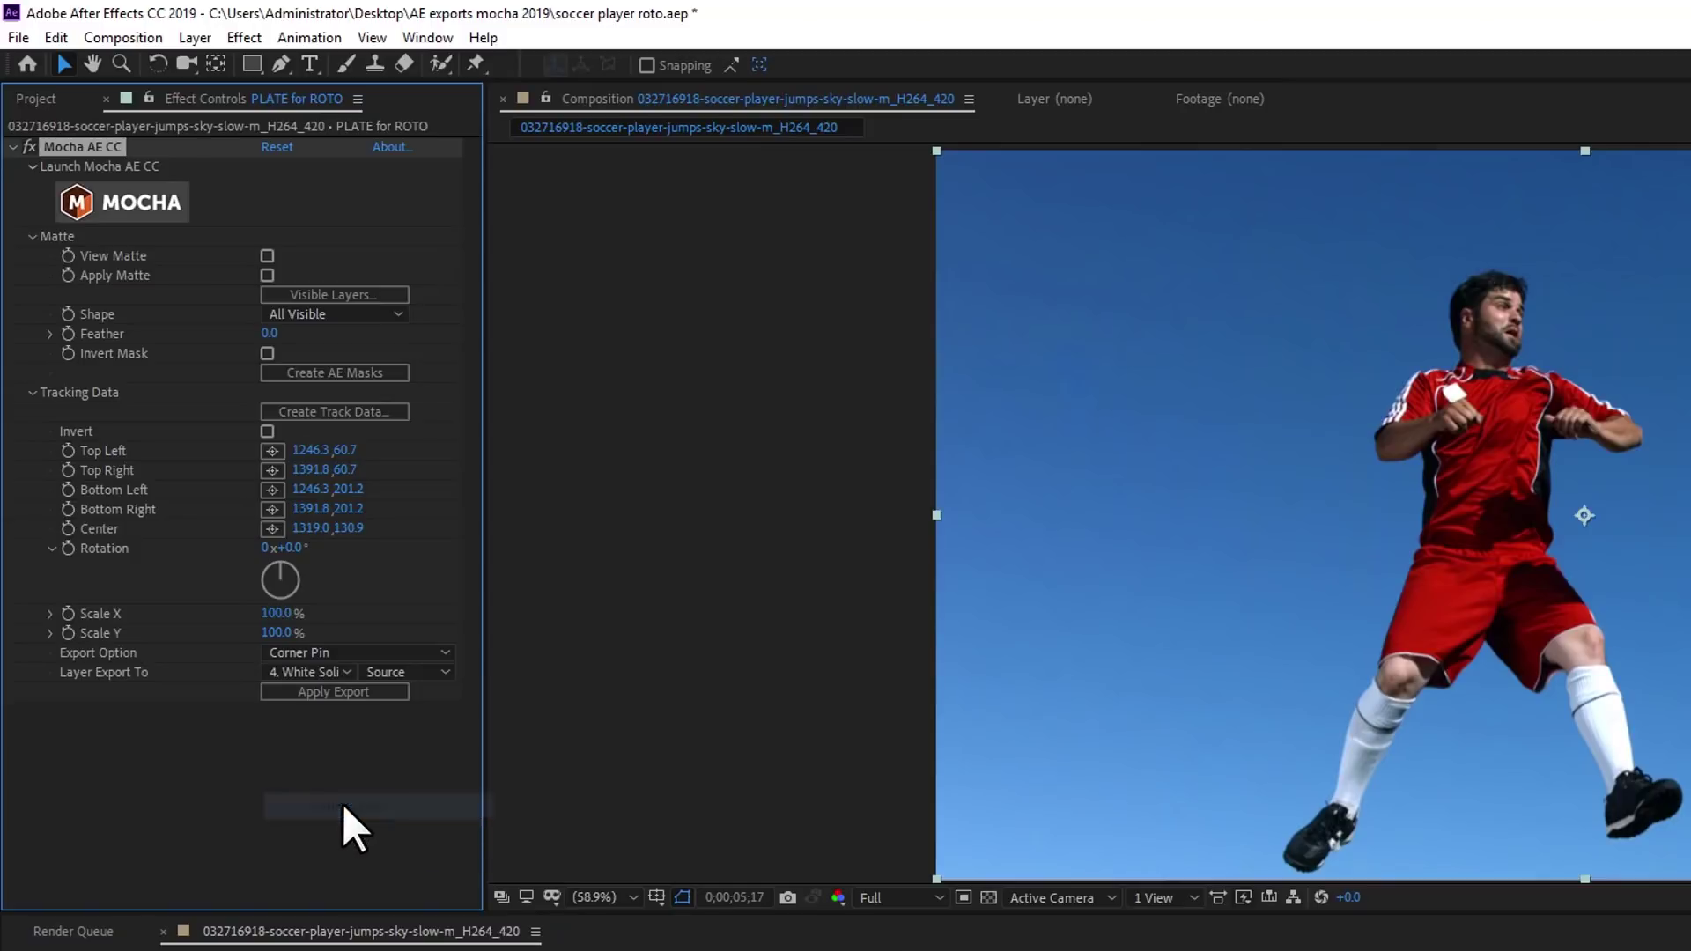
pyautogui.click(345, 692)
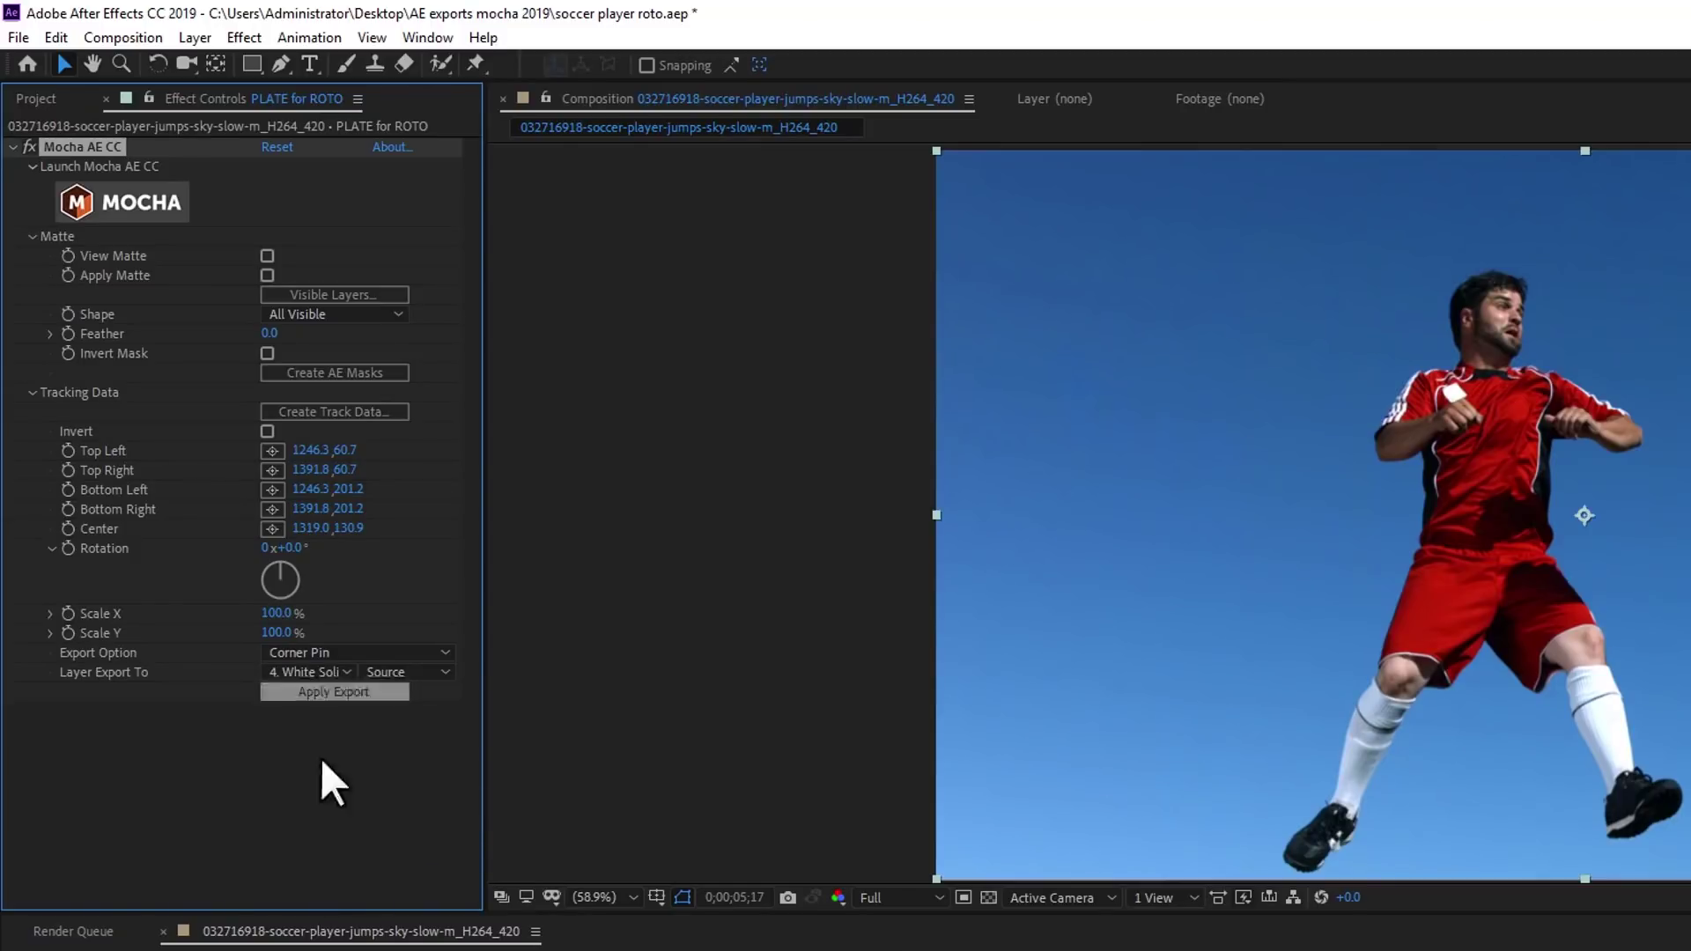
pyautogui.click(407, 672)
pyautogui.click(418, 697)
pyautogui.click(431, 692)
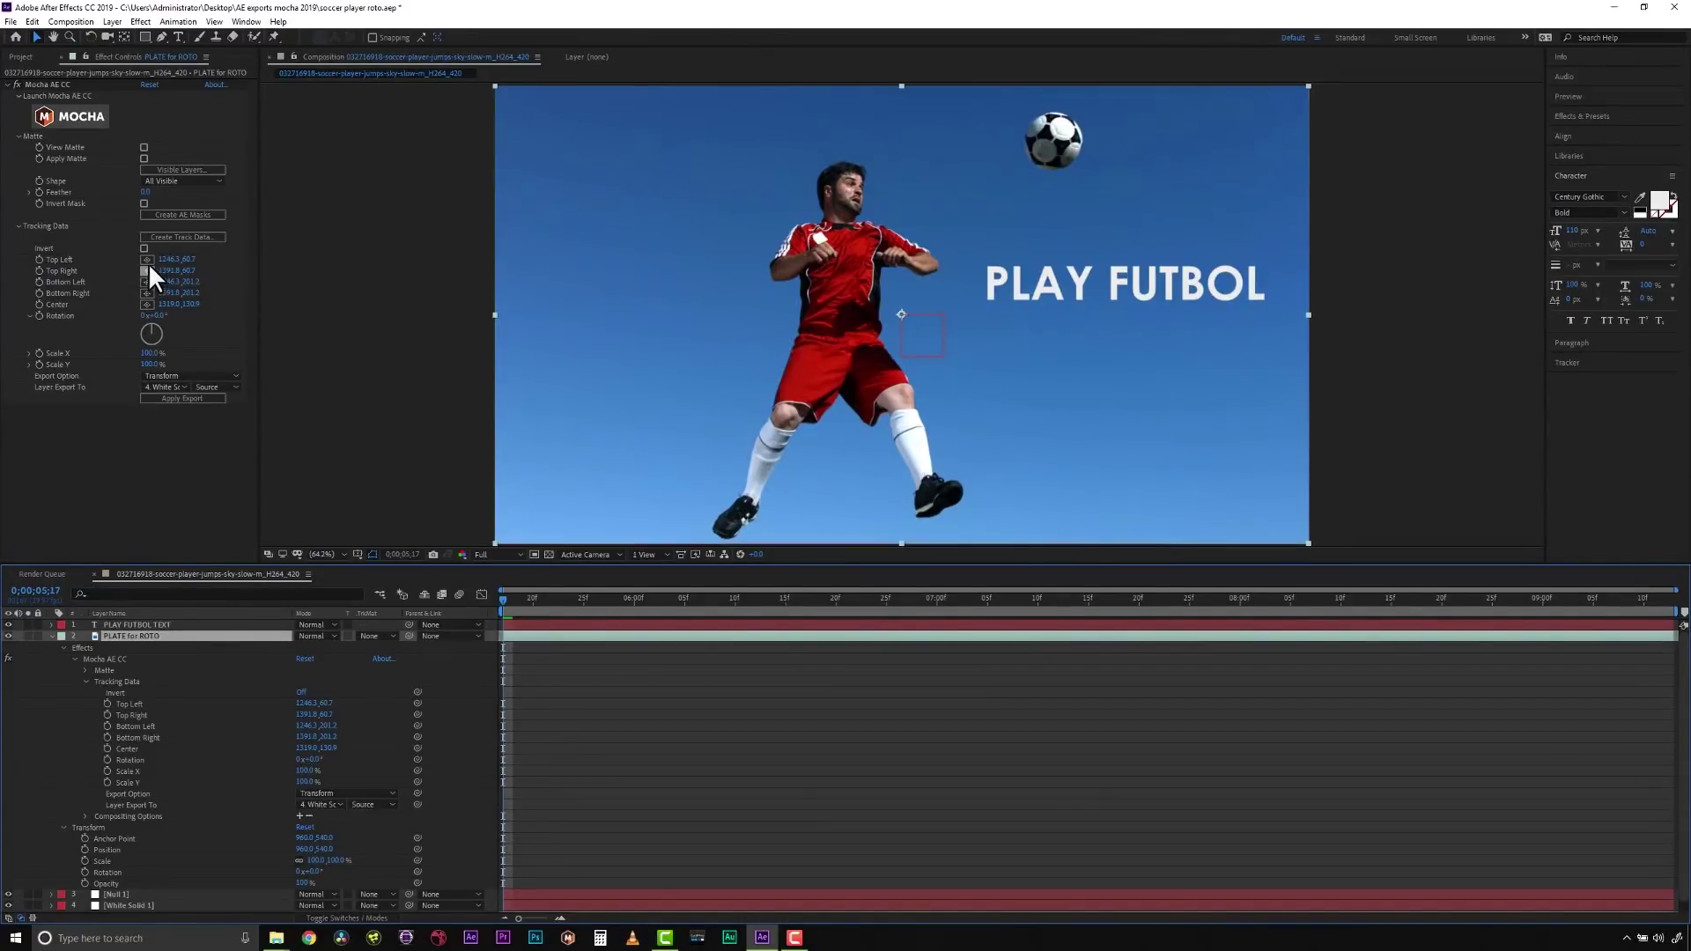
# Inspect the Top Left, Top Right, Bottom Left, Bottom Right and Center points, then Create Track Data.
pyautogui.click(148, 259)
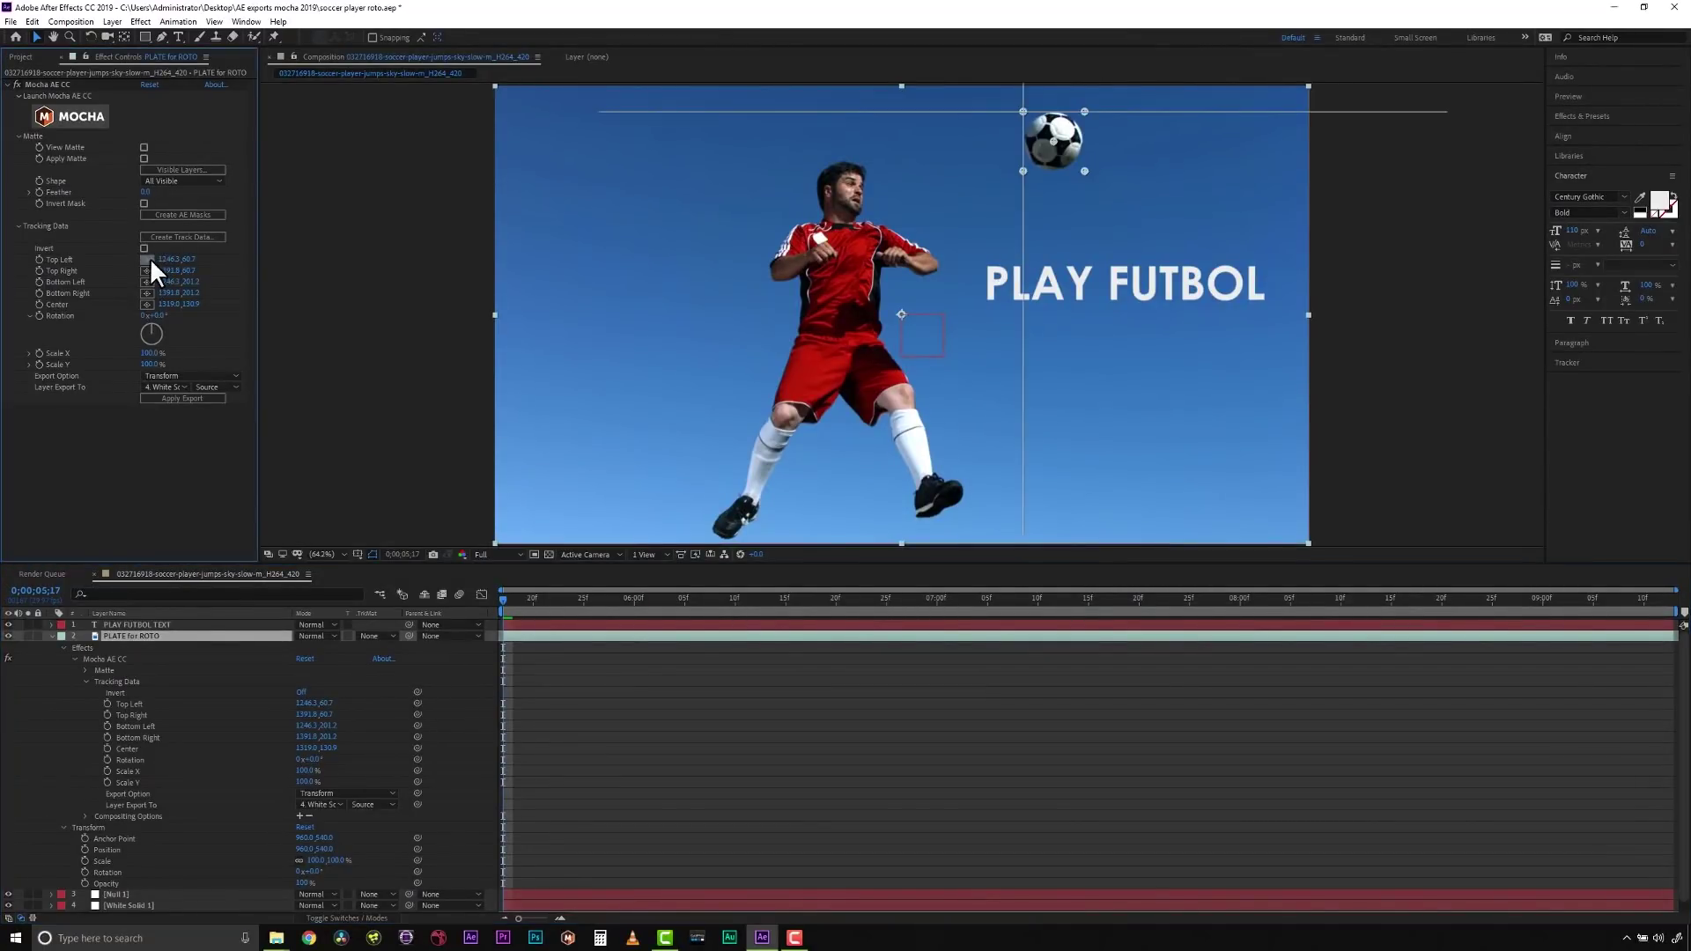
pyautogui.click(146, 270)
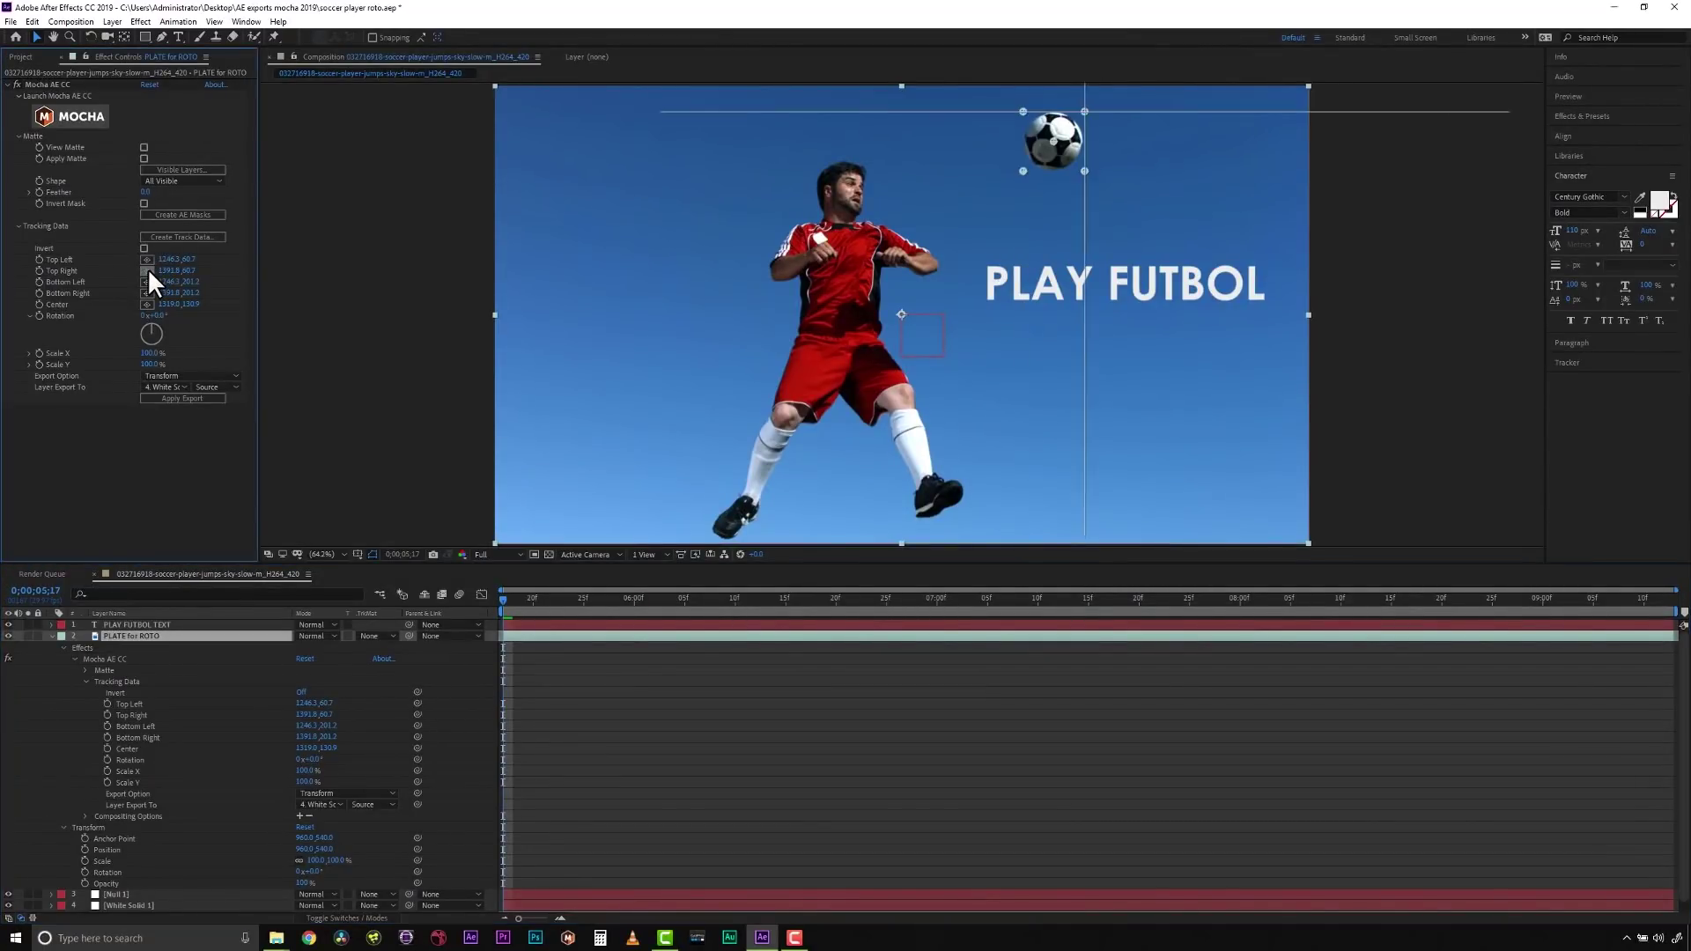
pyautogui.click(146, 281)
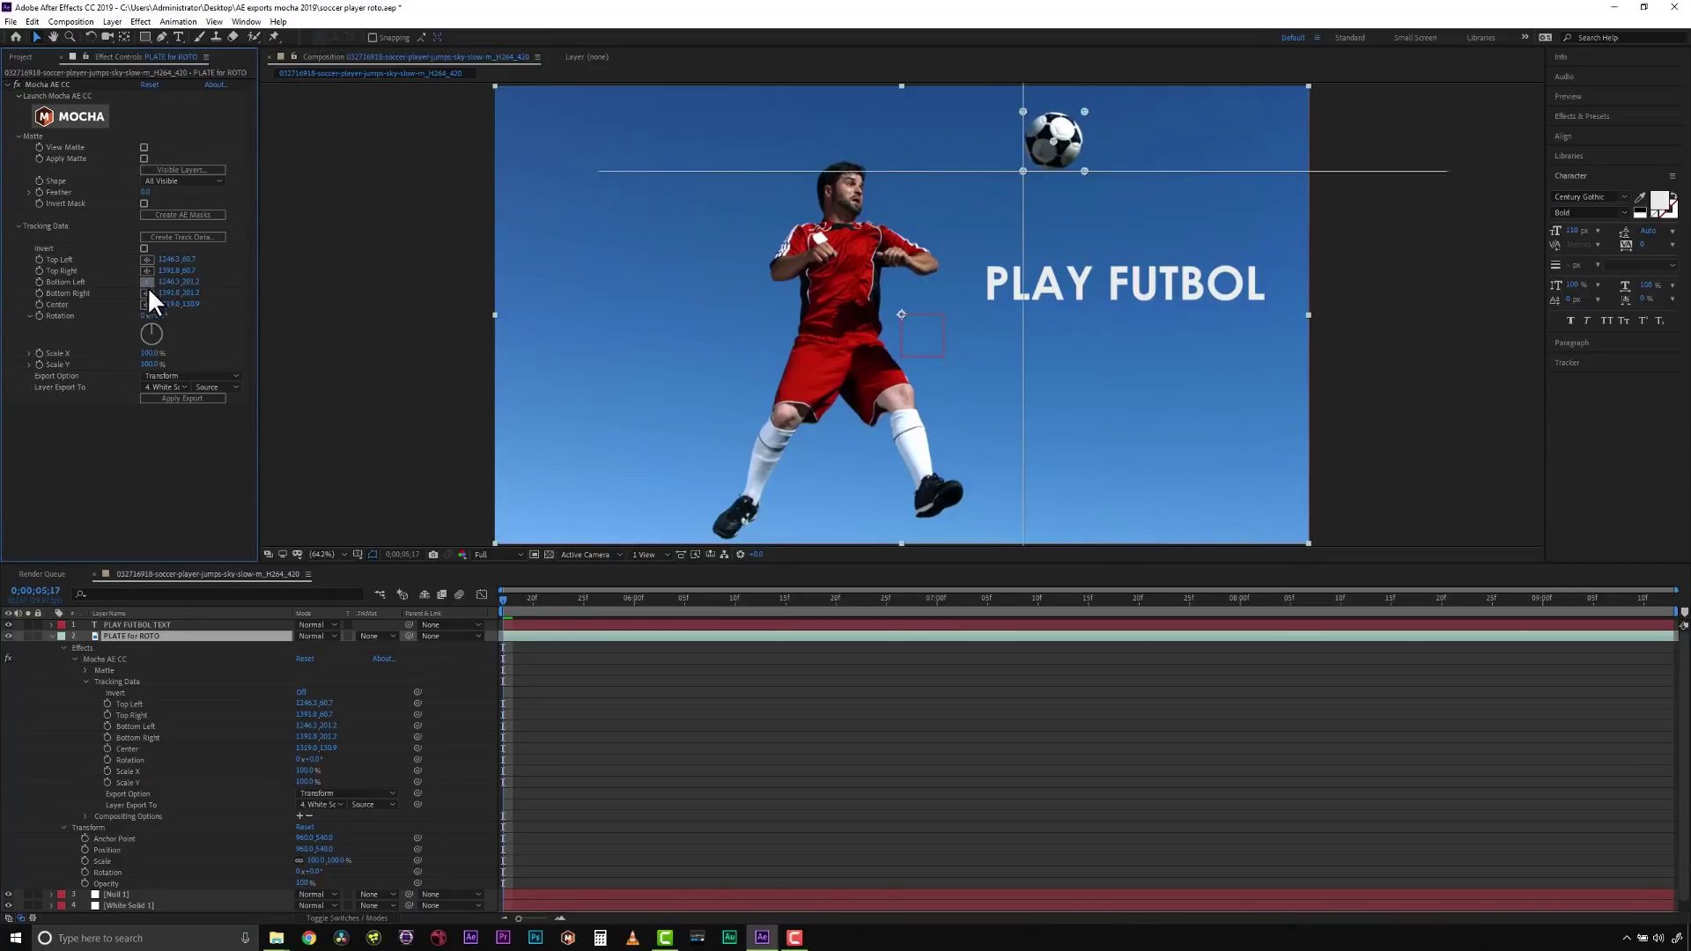
pyautogui.click(146, 292)
pyautogui.click(146, 303)
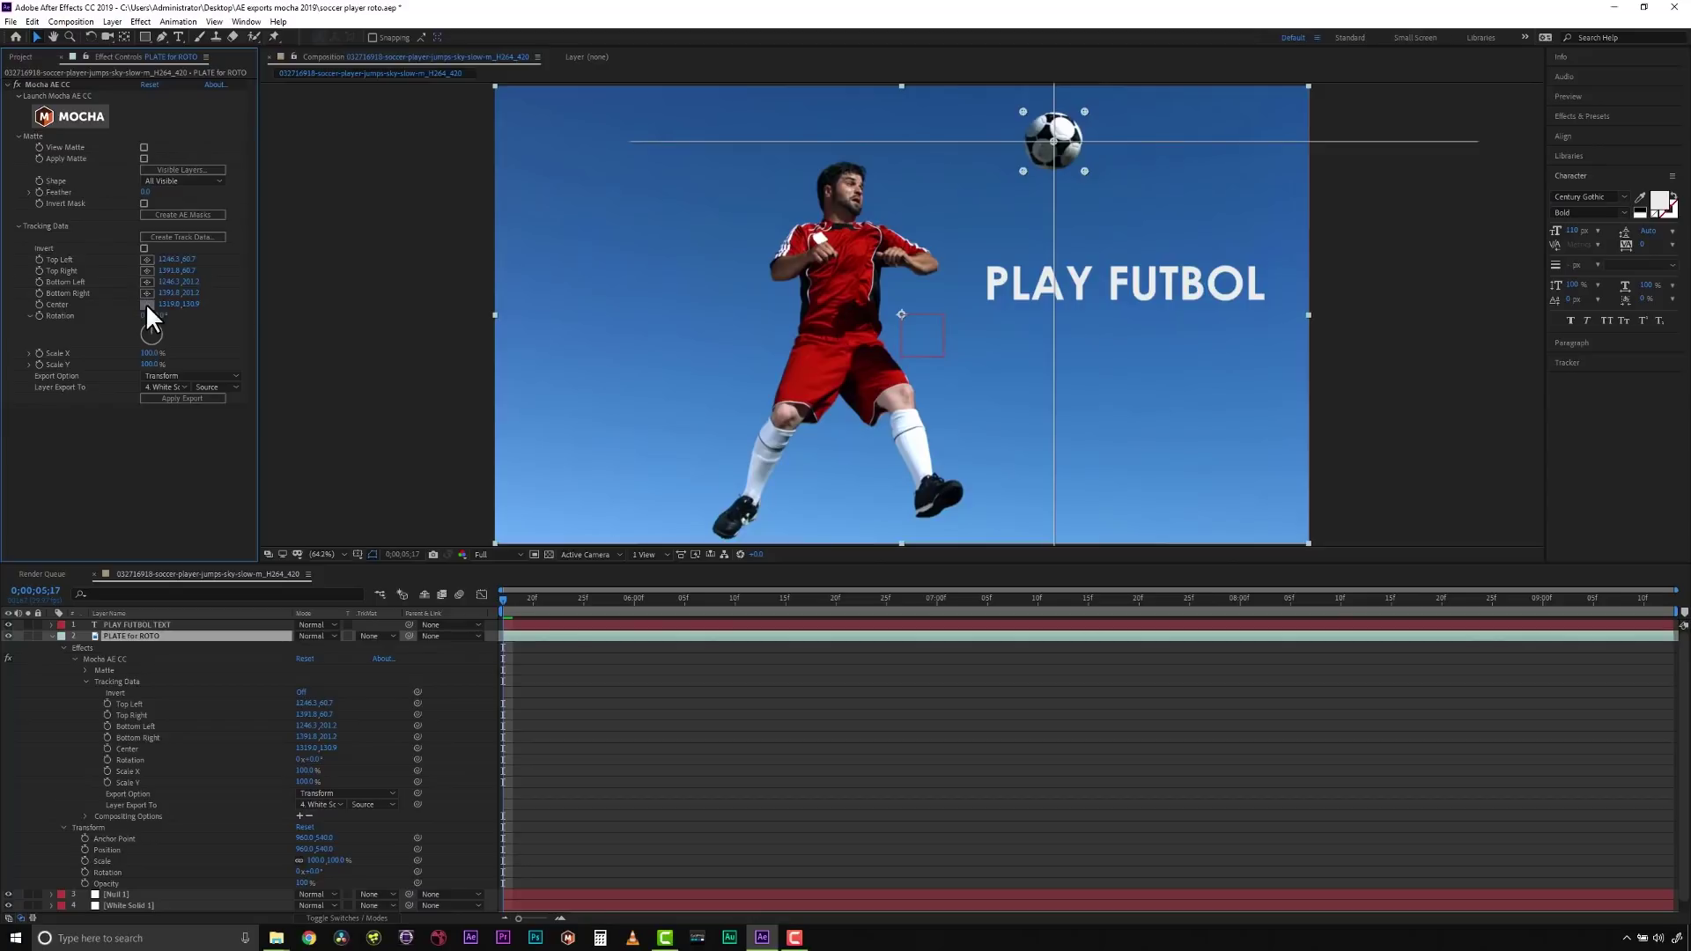
pyautogui.click(167, 235)
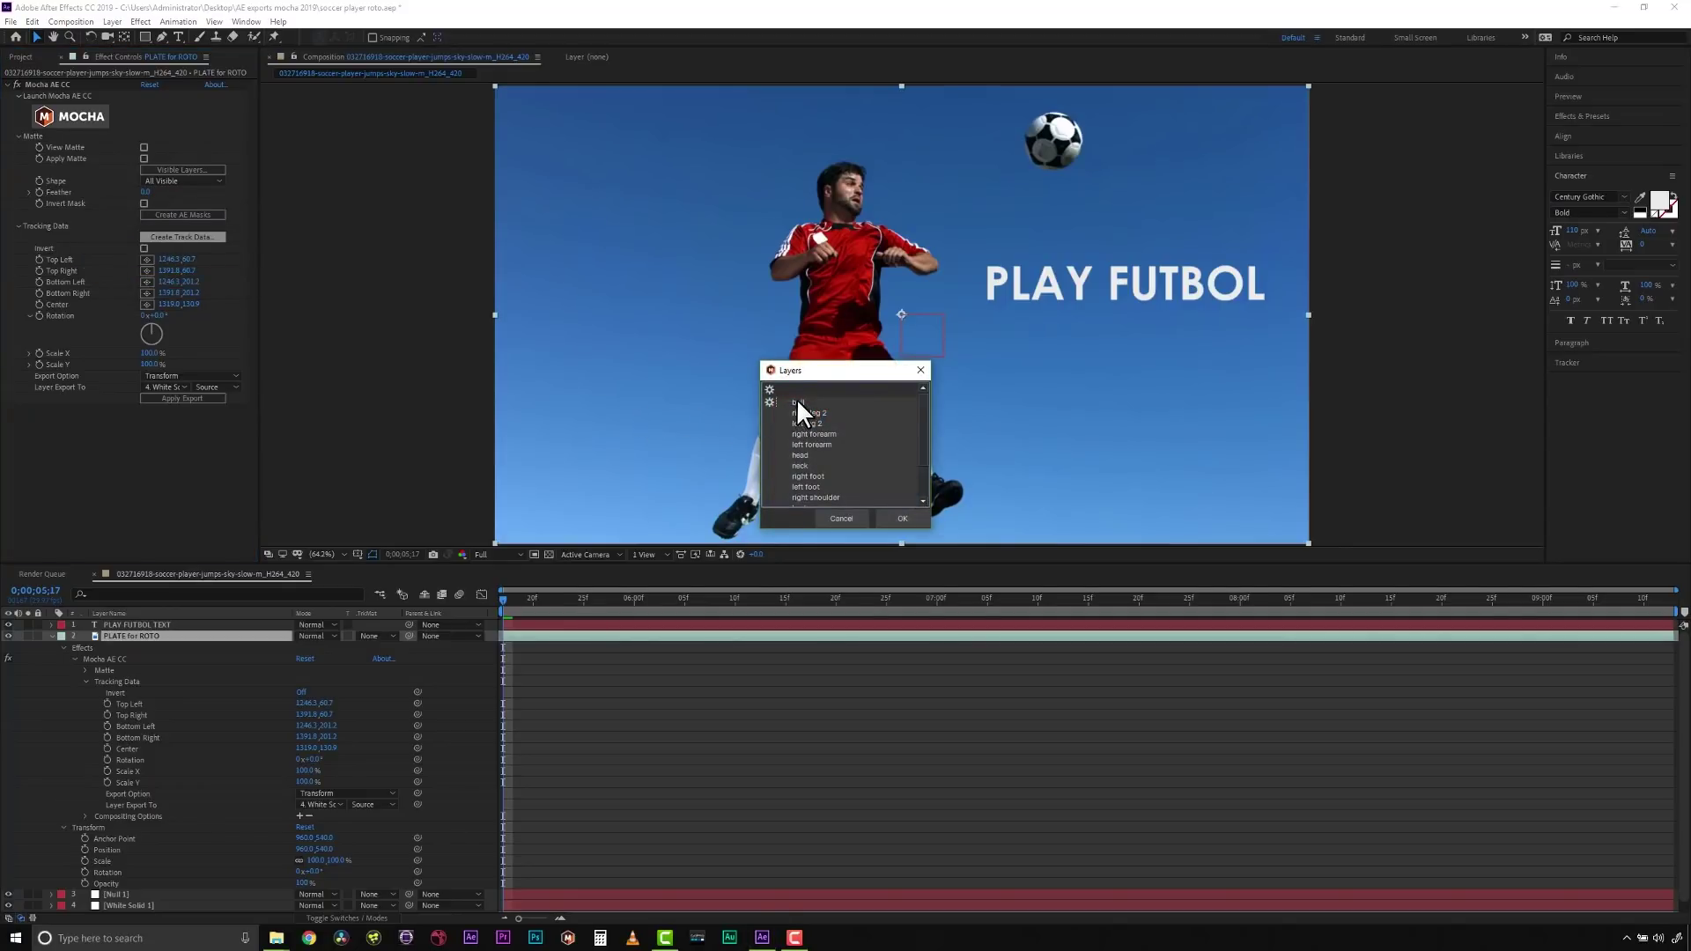
# Generate track data from the 'ball' layer and copy its Center keyframes.
pyautogui.click(796, 401)
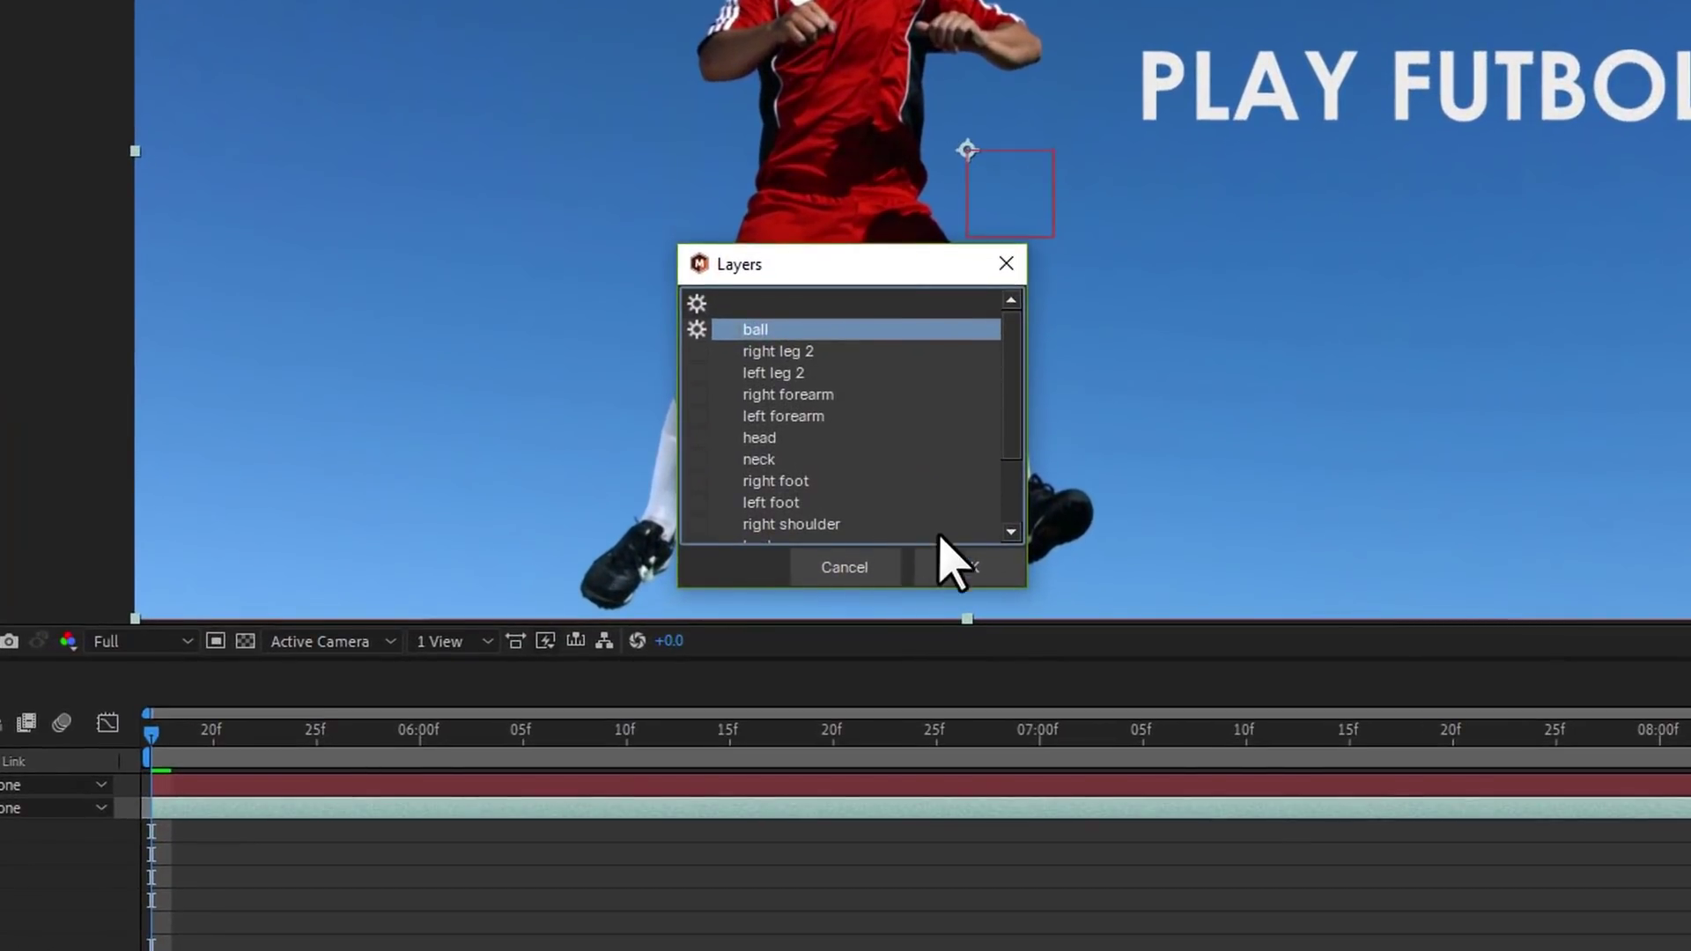
pyautogui.click(973, 567)
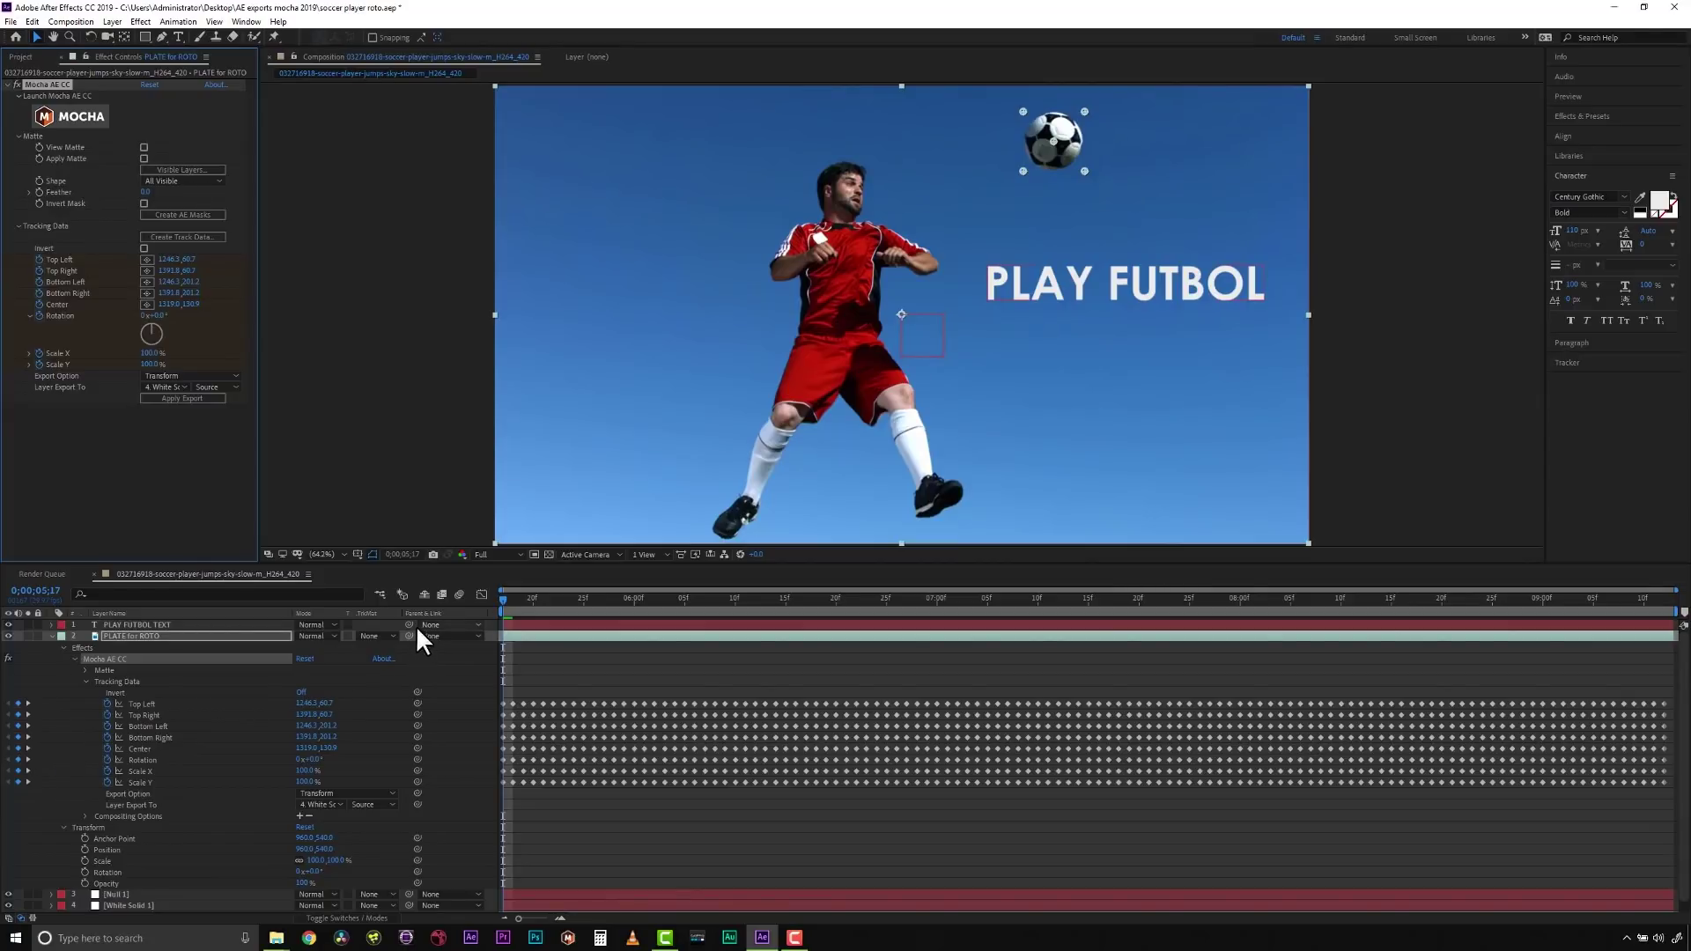
pyautogui.click(139, 748)
pyautogui.click(31, 21)
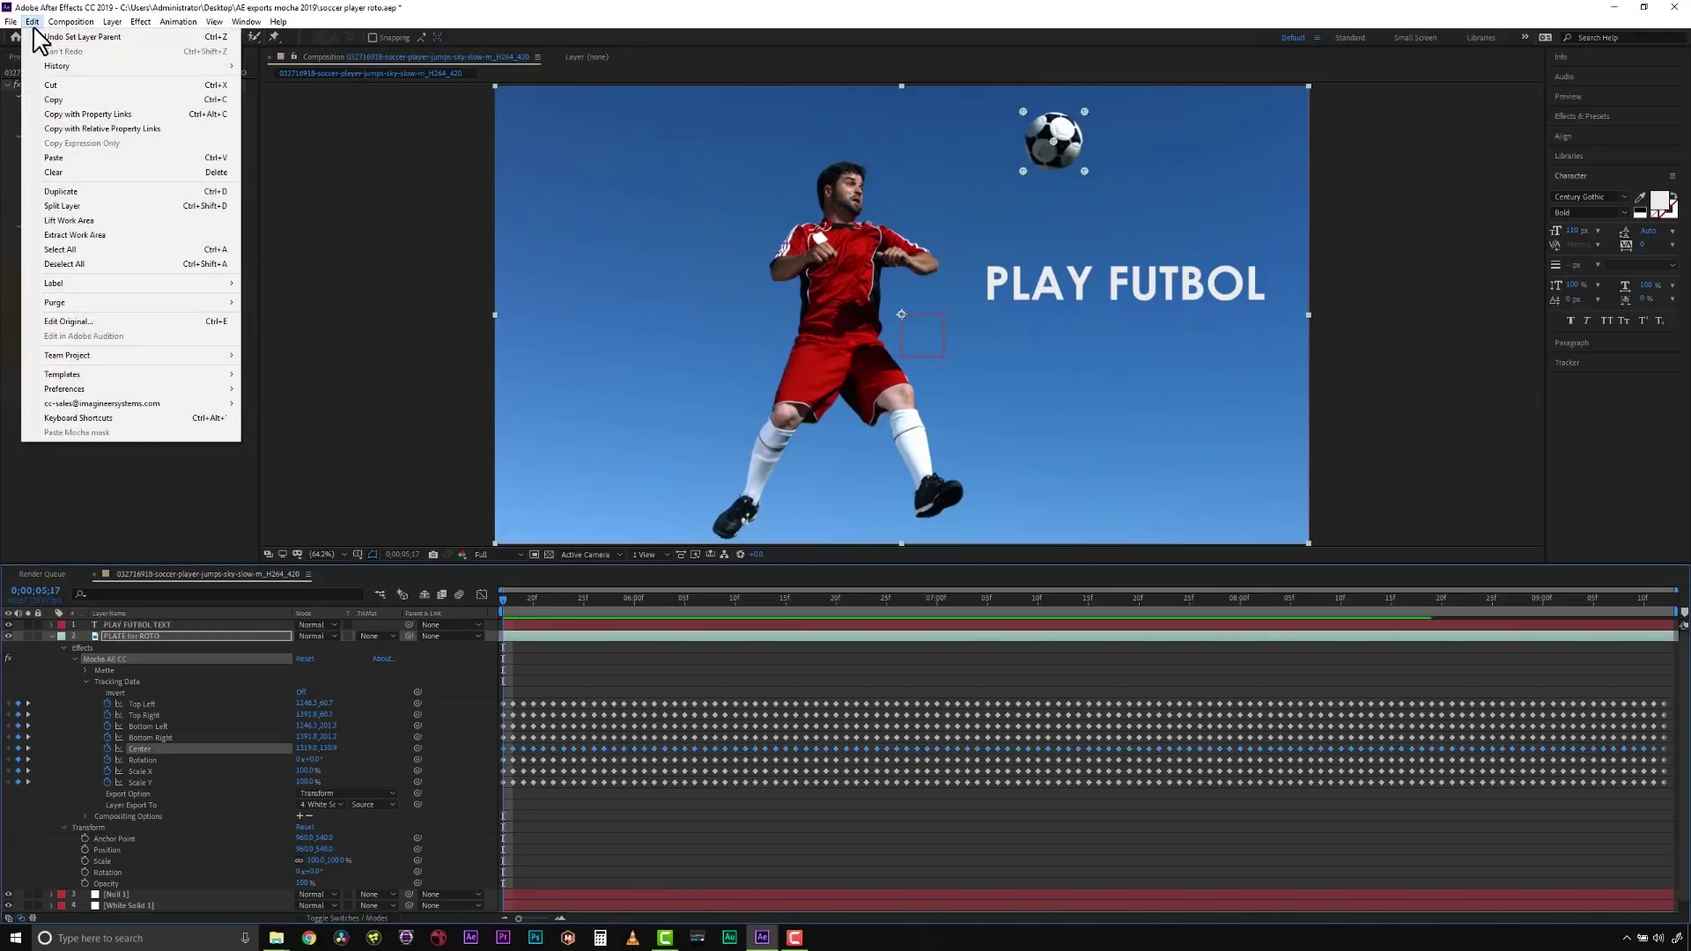
pyautogui.click(58, 100)
# Paste the Center keyframes into Null 1's Position.
pyautogui.click(107, 850)
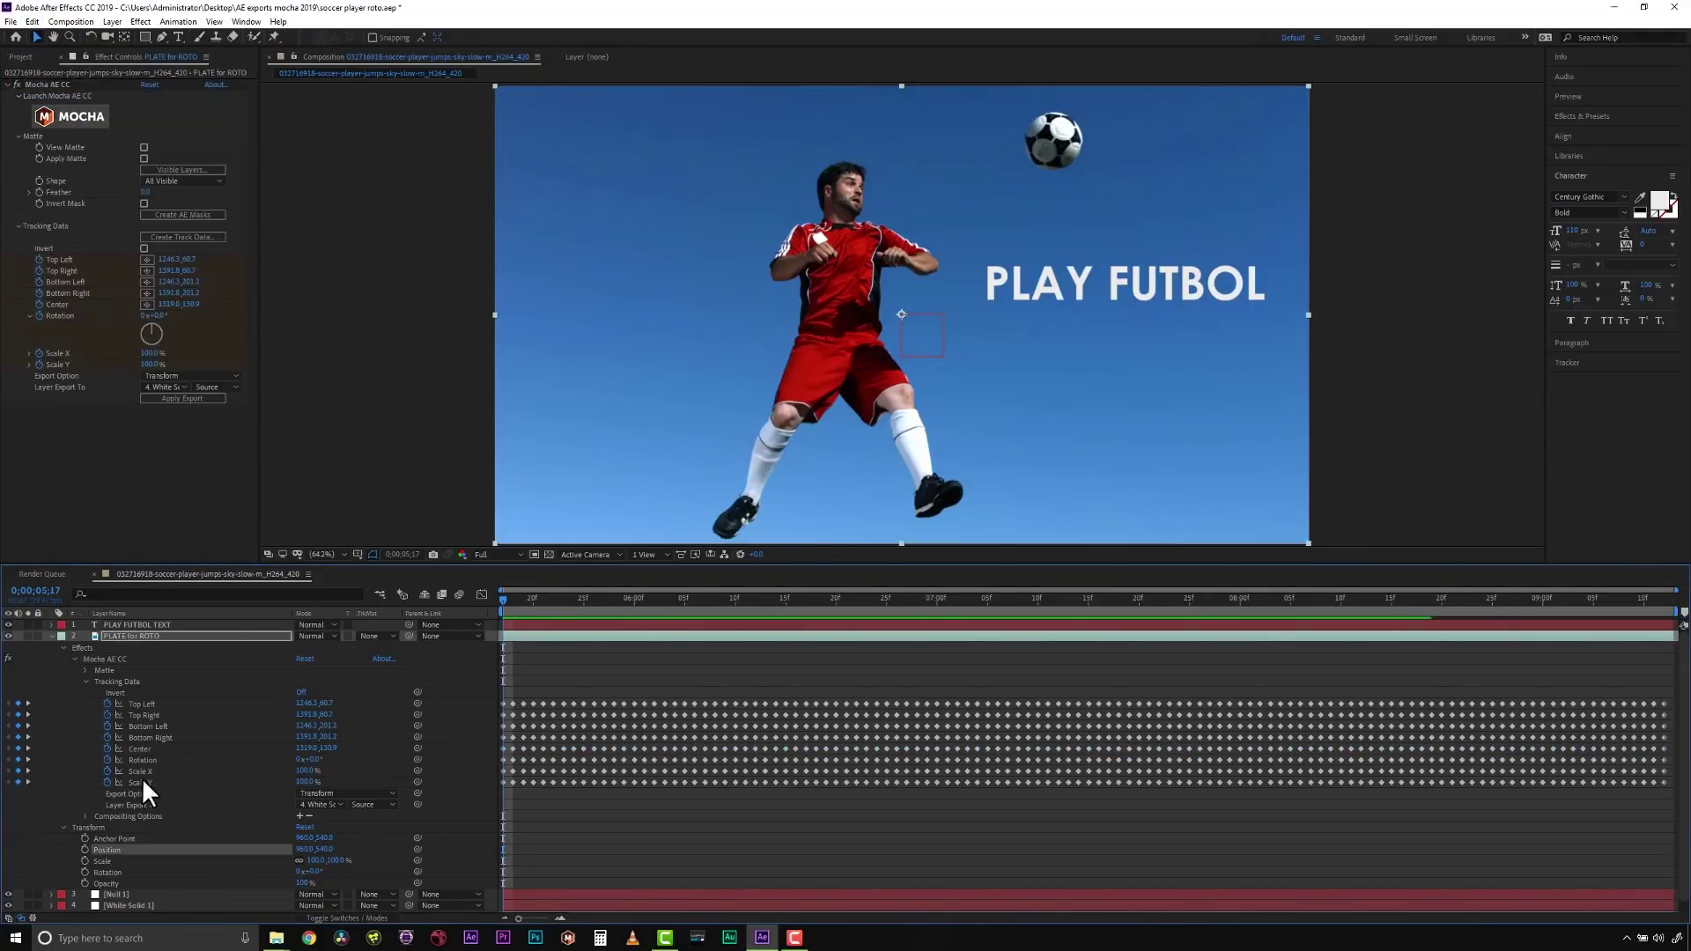
pyautogui.click(50, 894)
pyautogui.scroll(-5, 71, 870)
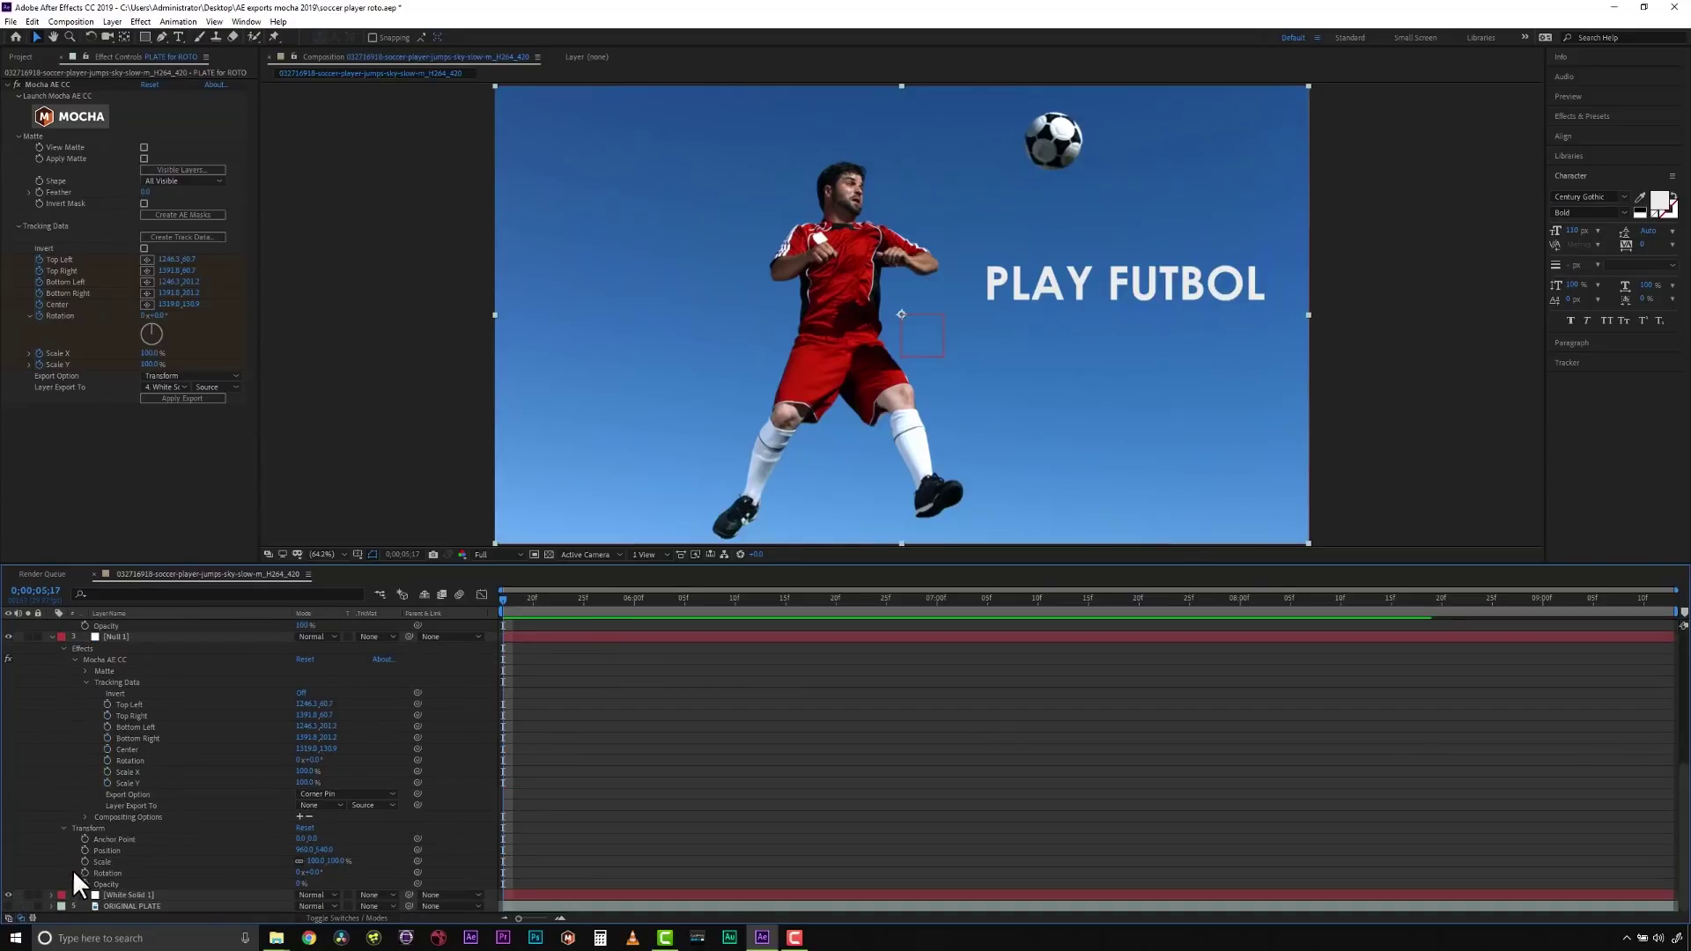
pyautogui.click(103, 848)
pyautogui.hotkey('ctrl', 'v')
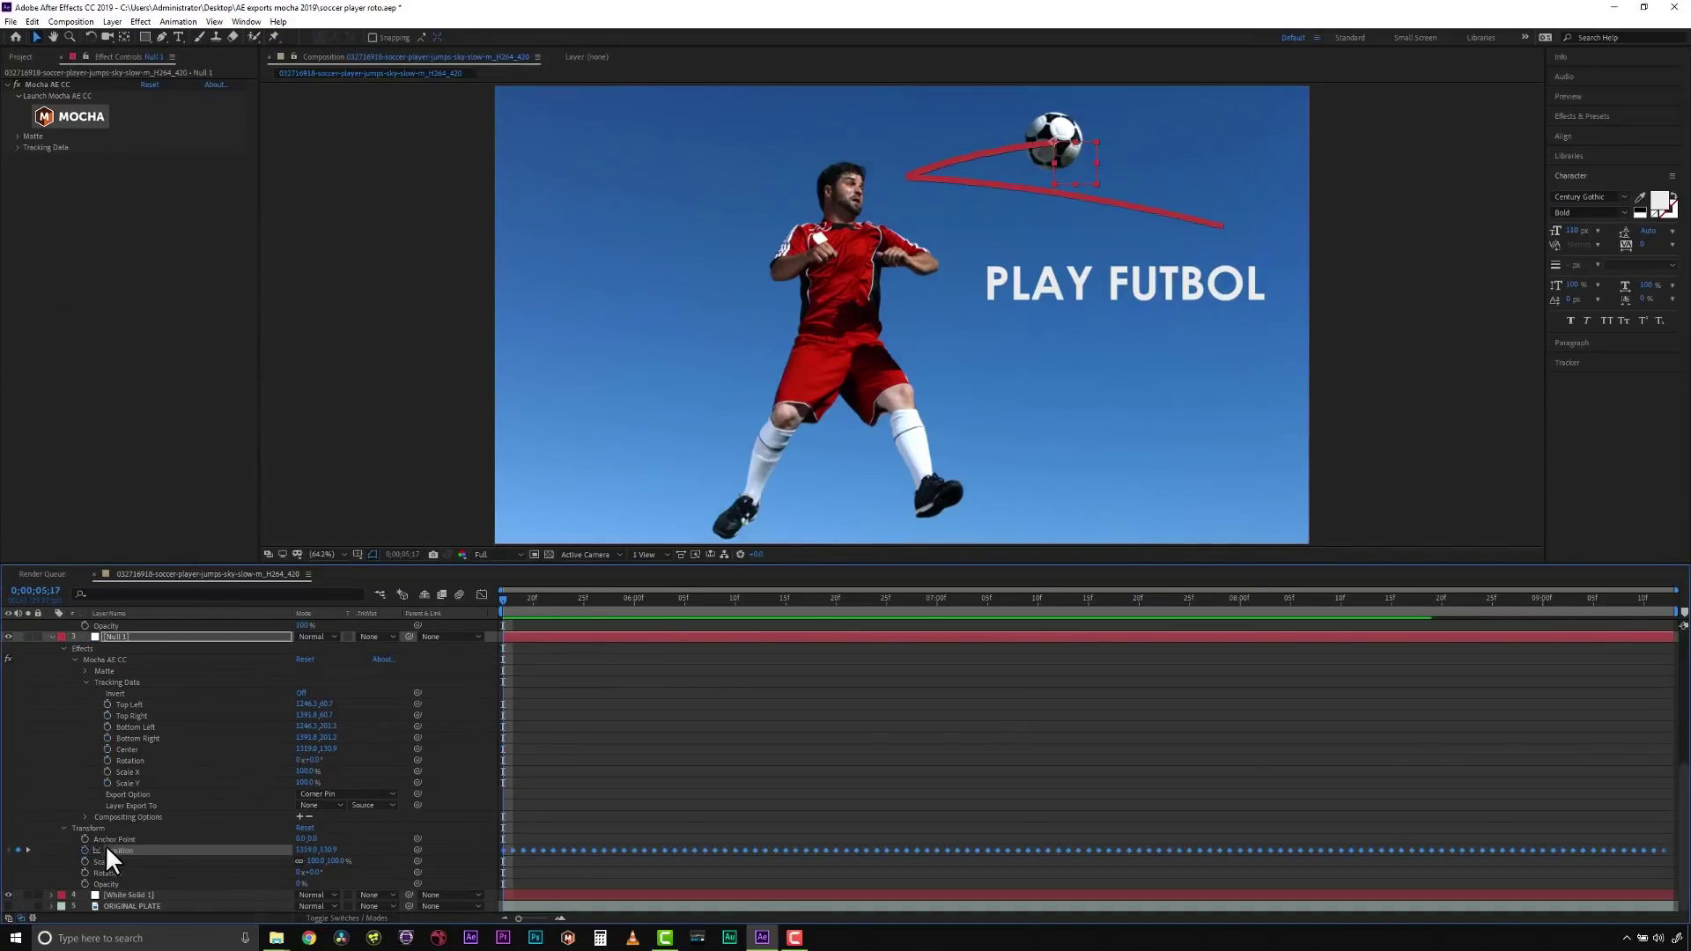
pyautogui.scroll(5, 153, 803)
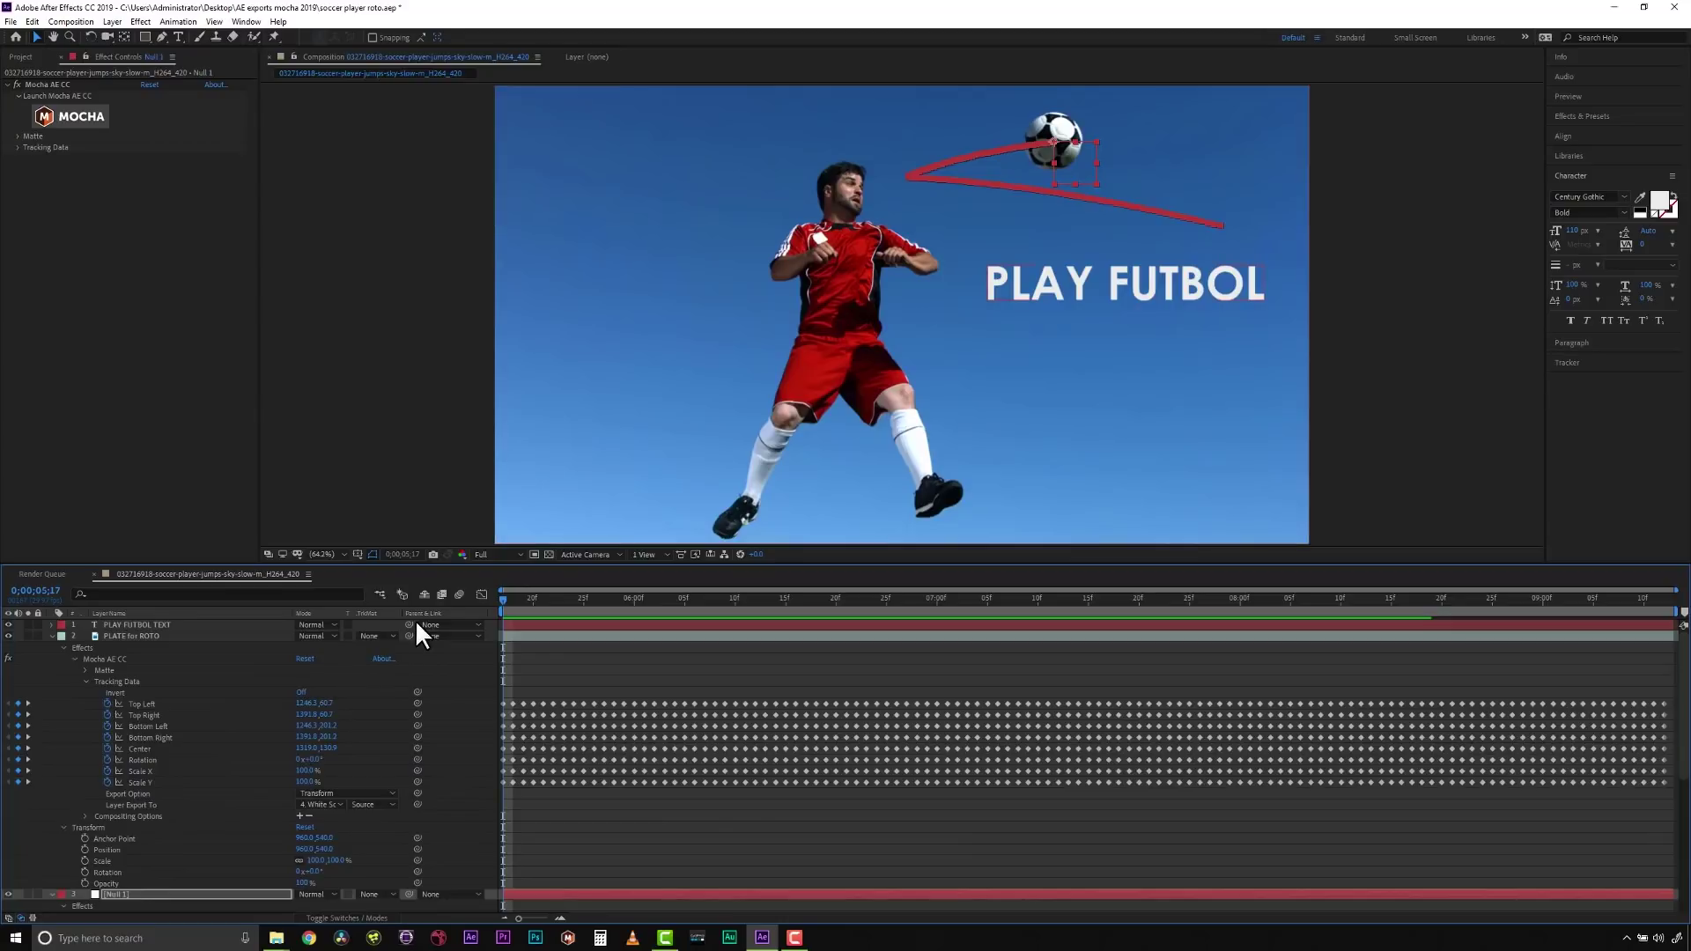
# Parent PLAY FUTBOL TEXT to Null 1, then select PLATE for ROTO.
pyautogui.click(427, 623)
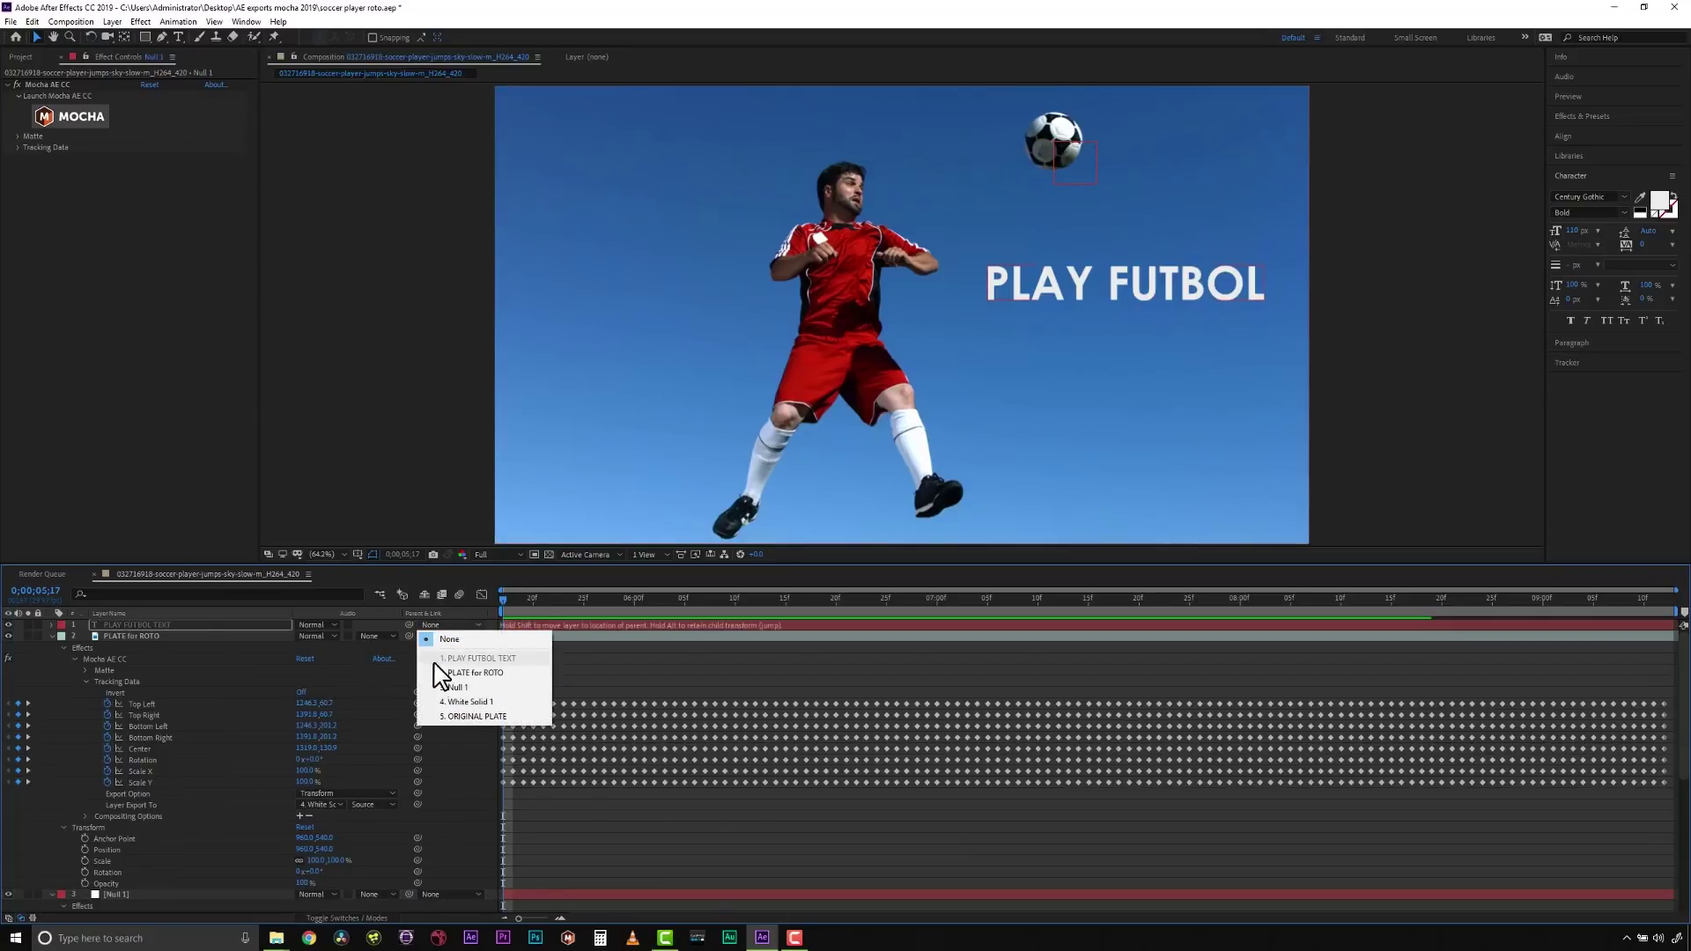
pyautogui.click(444, 687)
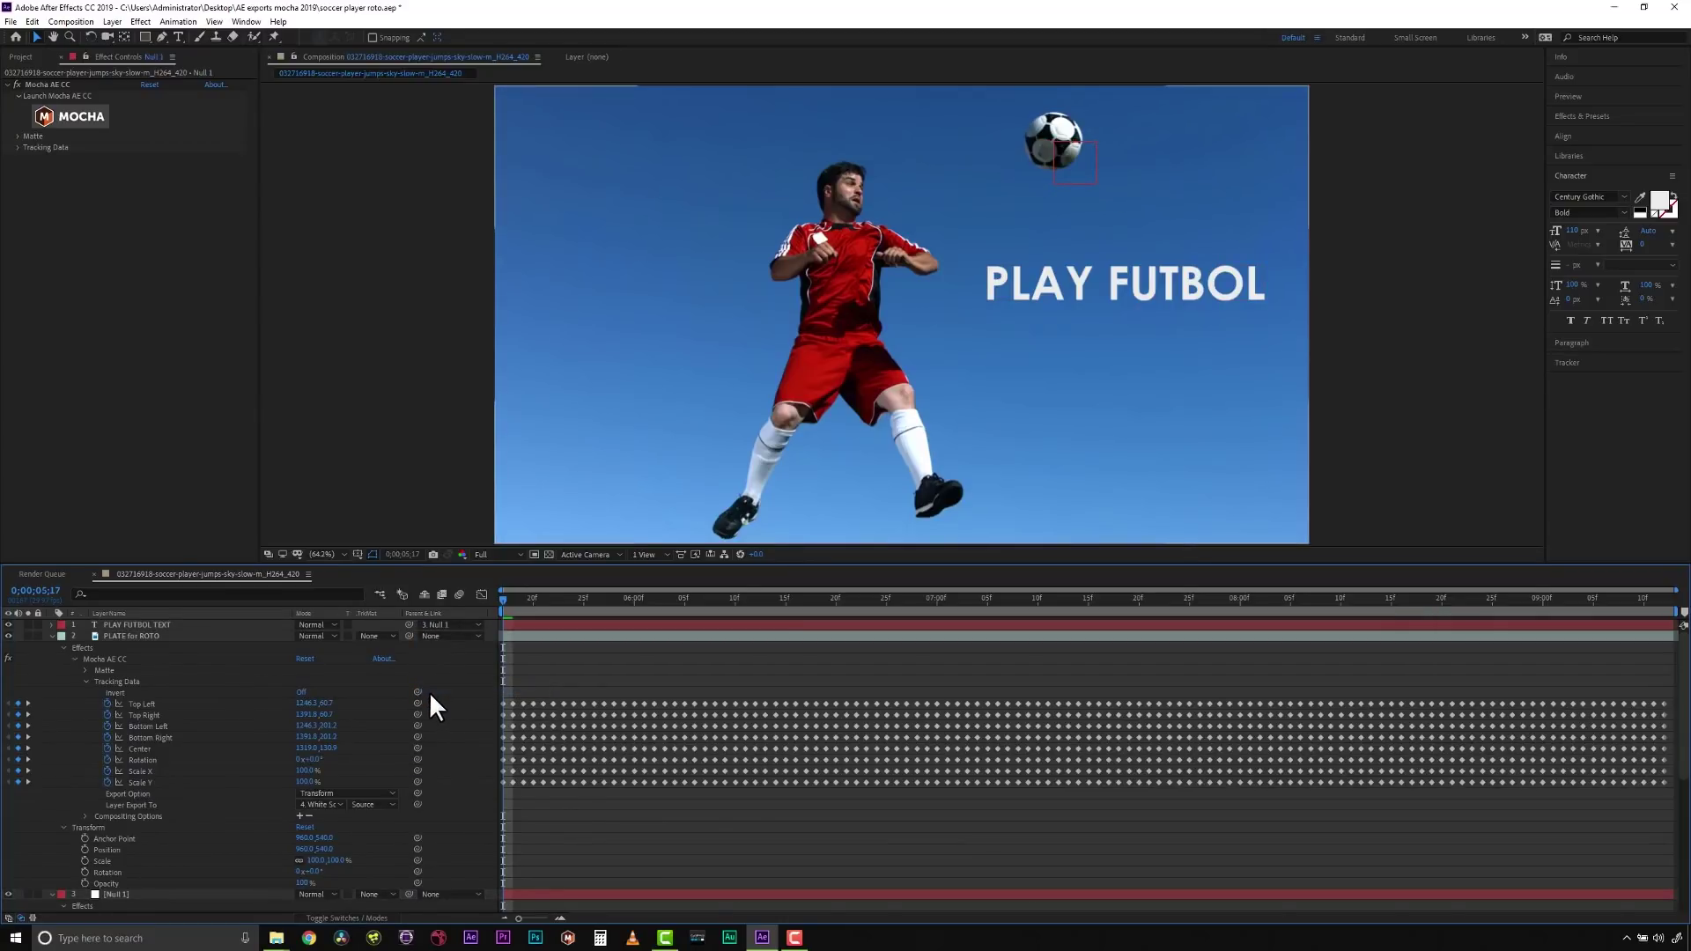
pyautogui.click(138, 634)
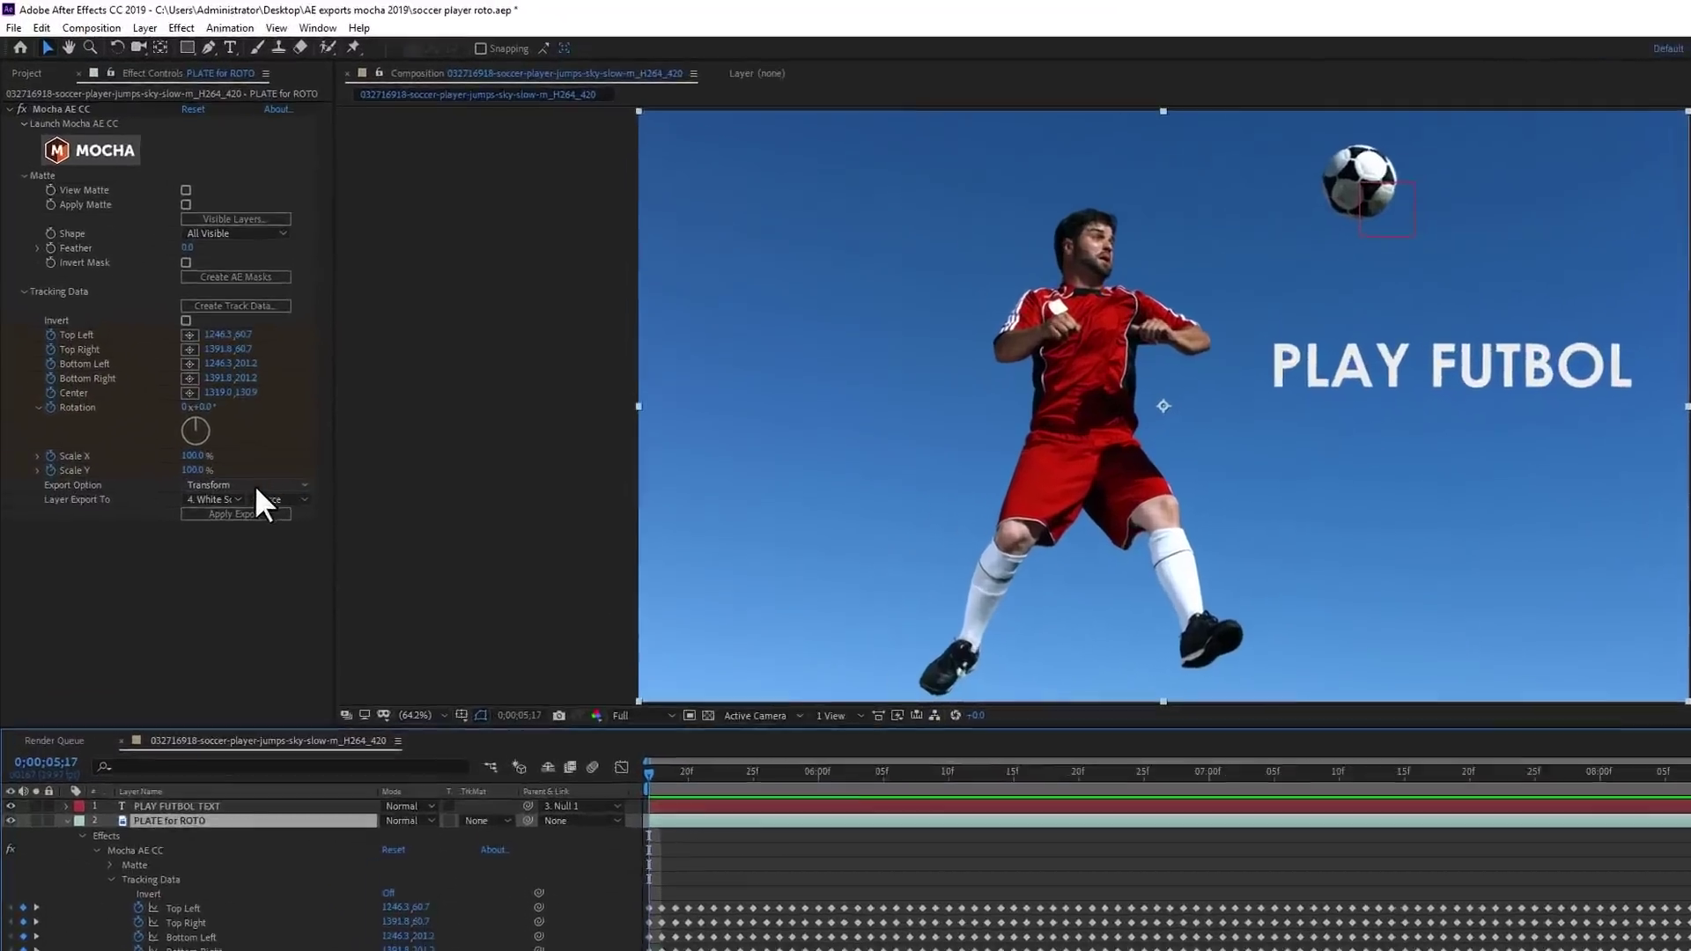
# Try the Corner Pin, Corner Pin (Support Motion Blur) and Transform export types.
pyautogui.click(198, 376)
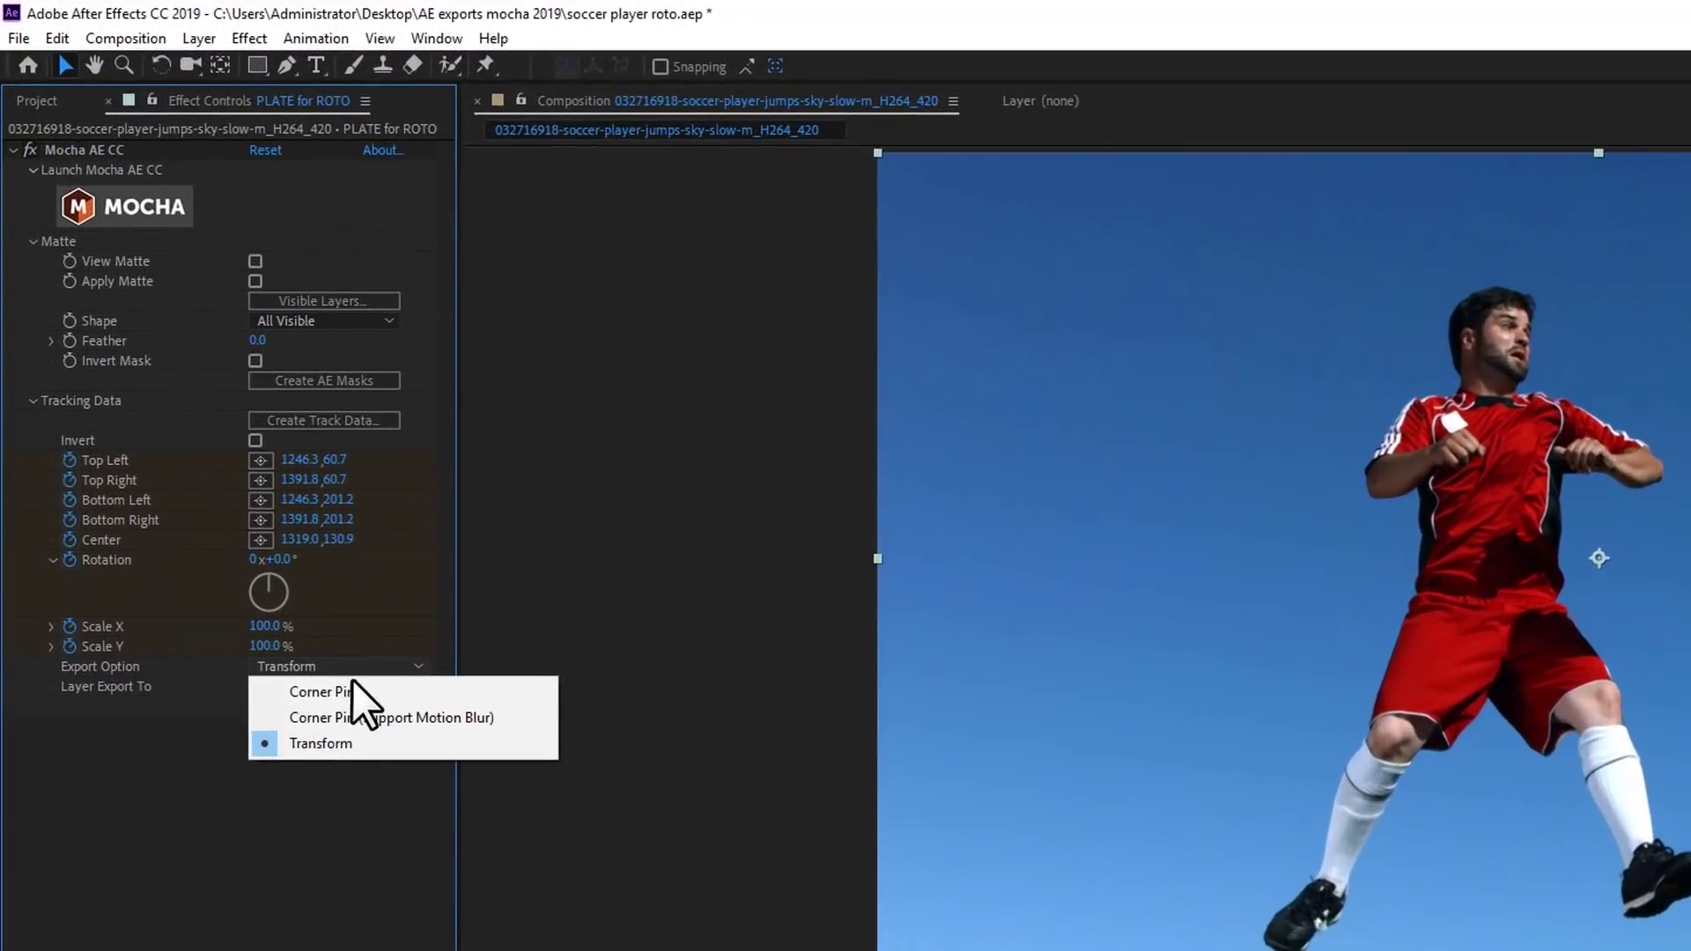
pyautogui.click(383, 690)
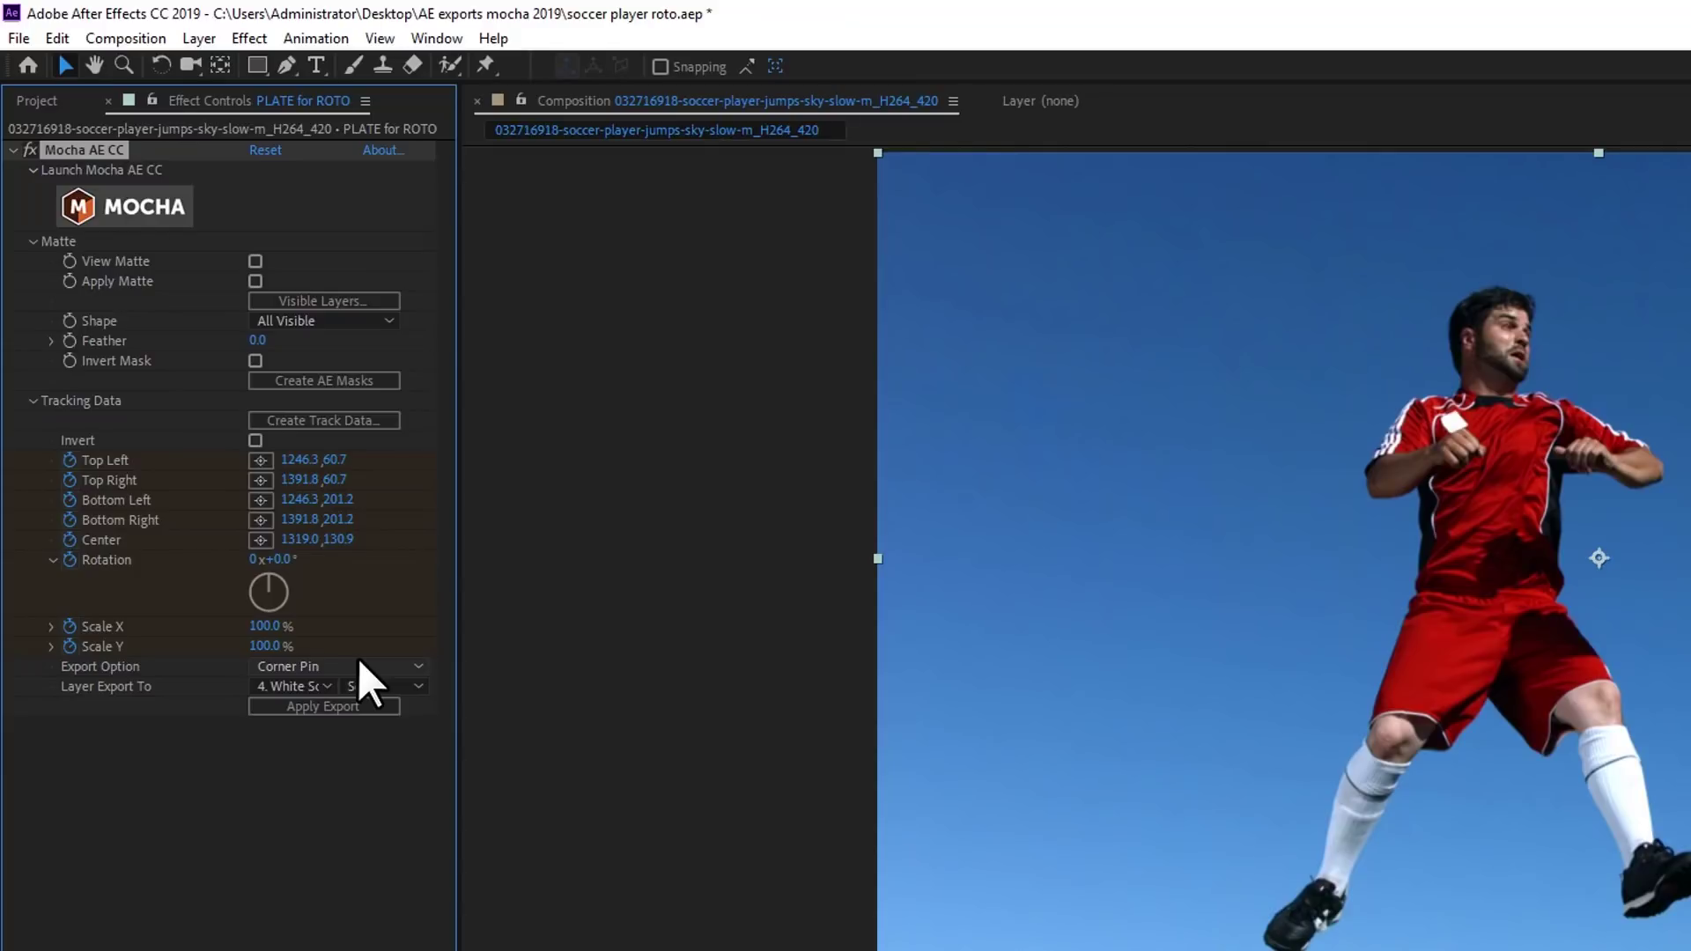
pyautogui.click(358, 662)
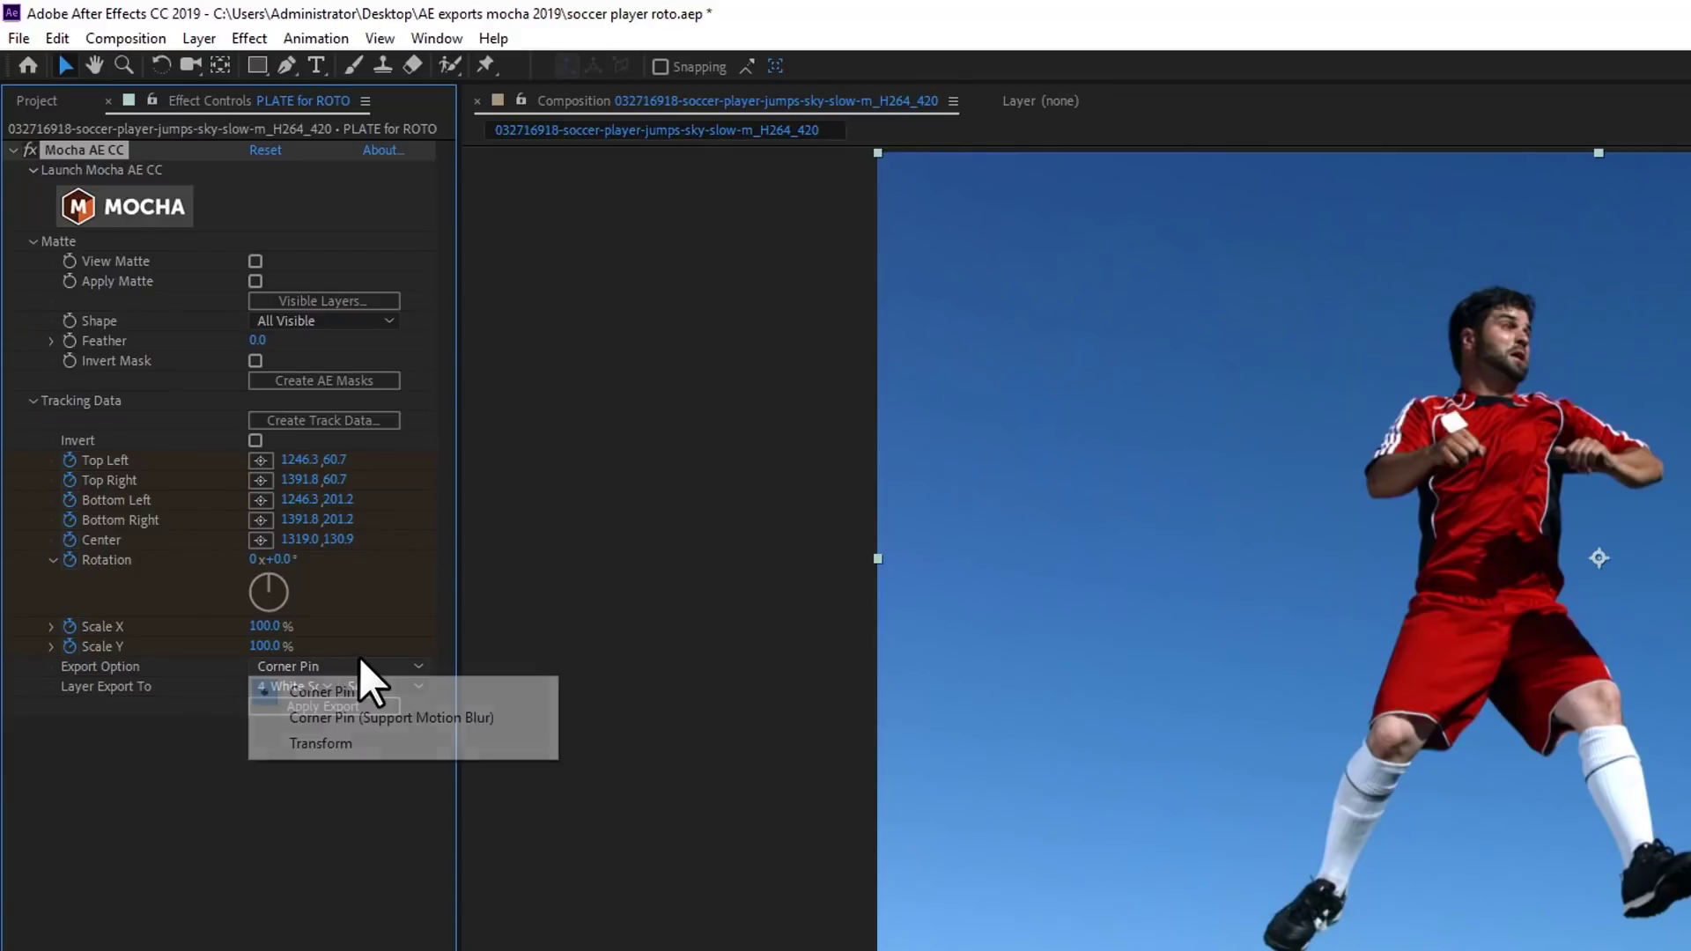
pyautogui.click(359, 713)
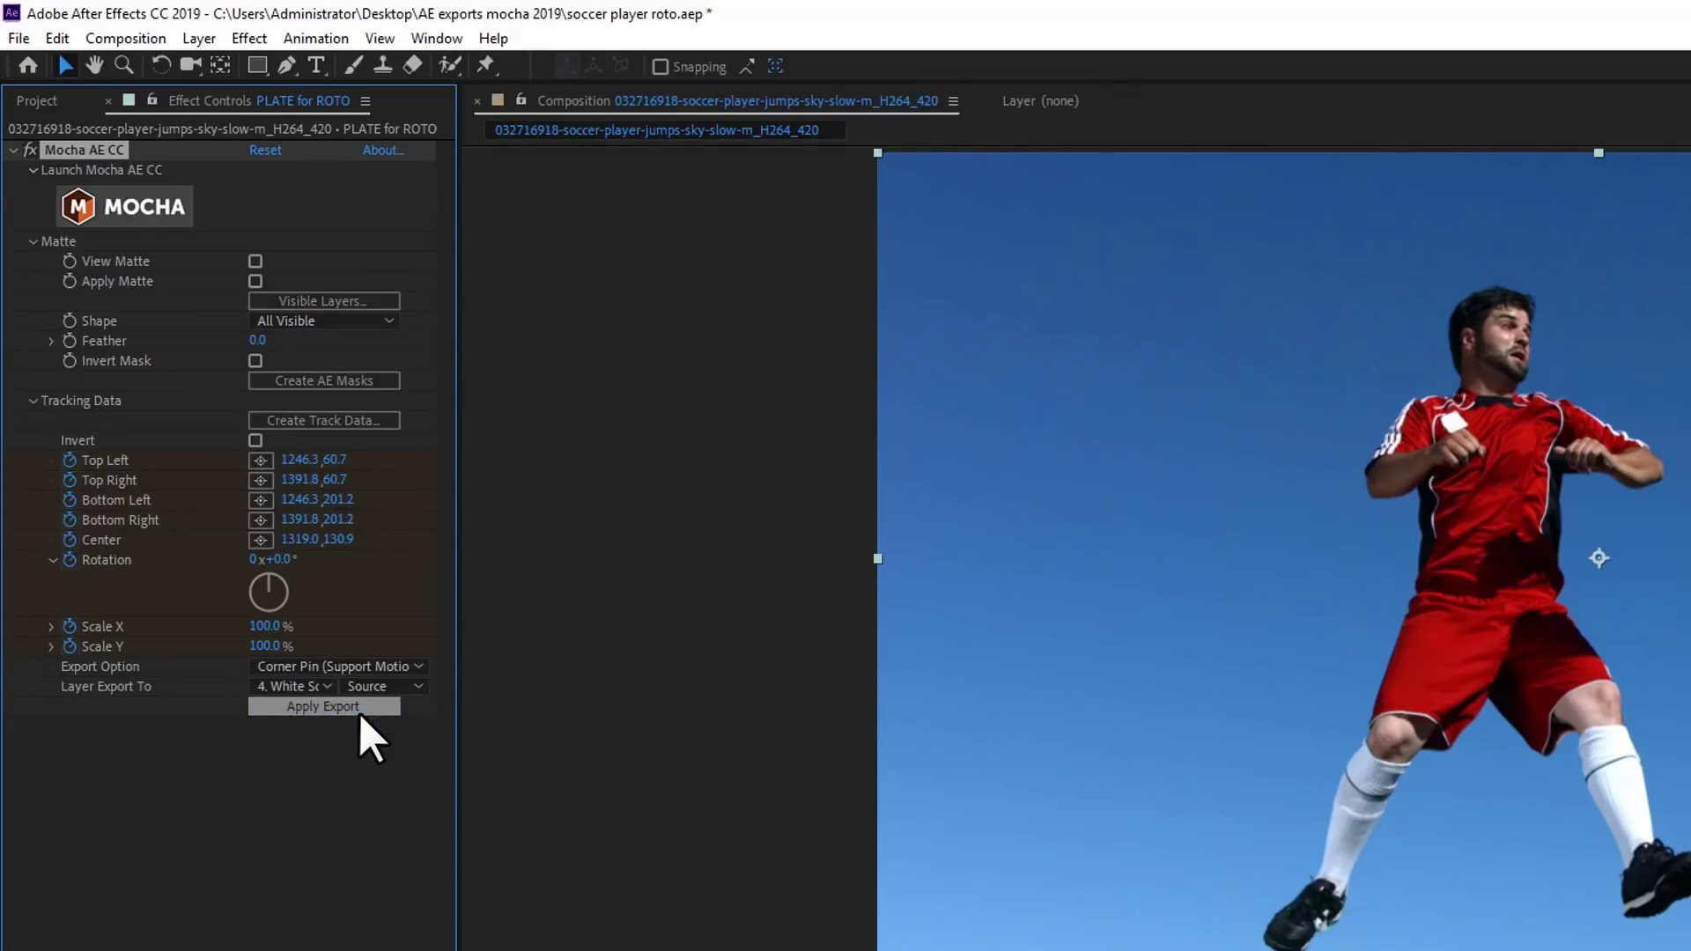
pyautogui.click(357, 710)
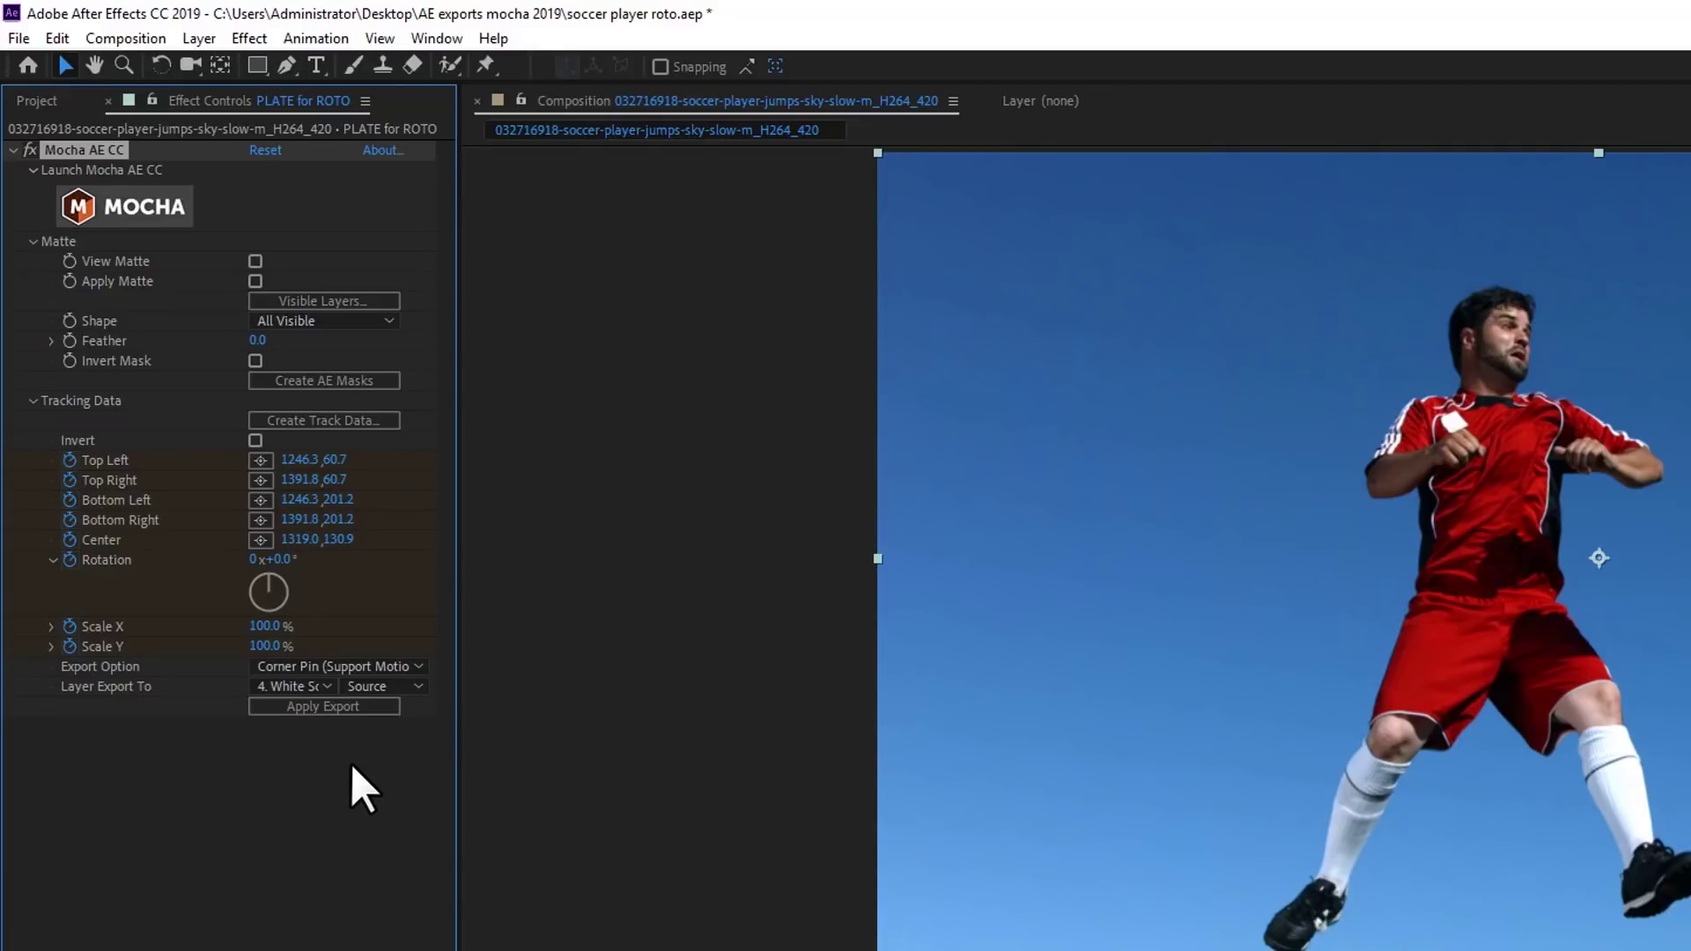
pyautogui.click(408, 664)
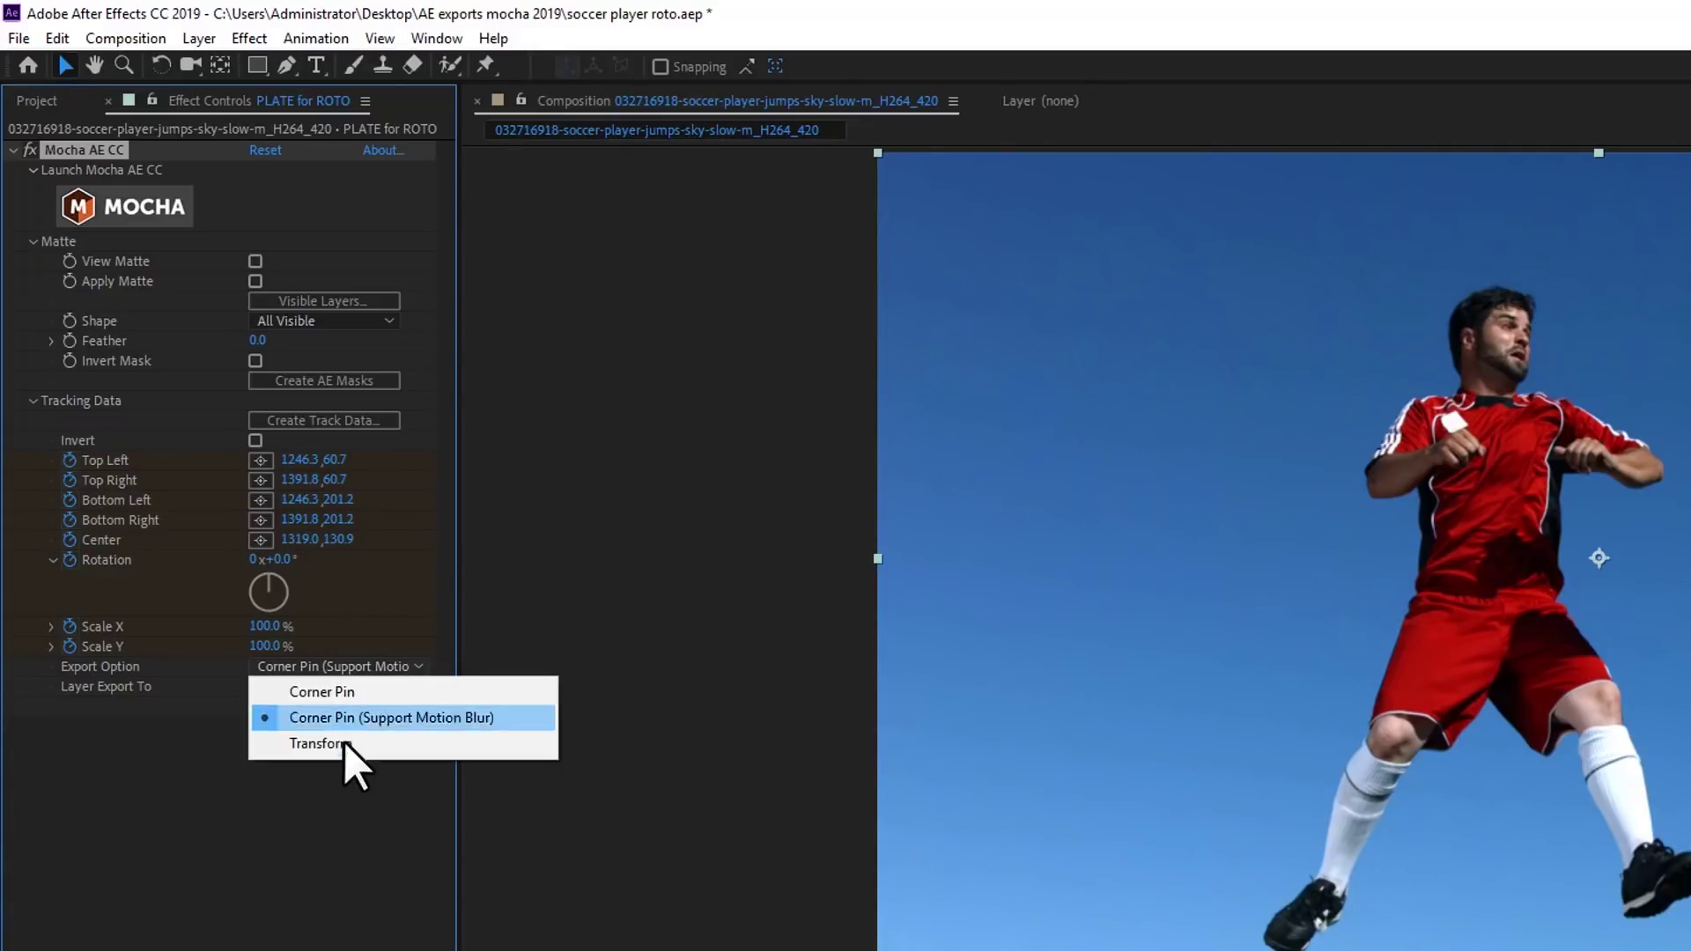
pyautogui.click(346, 745)
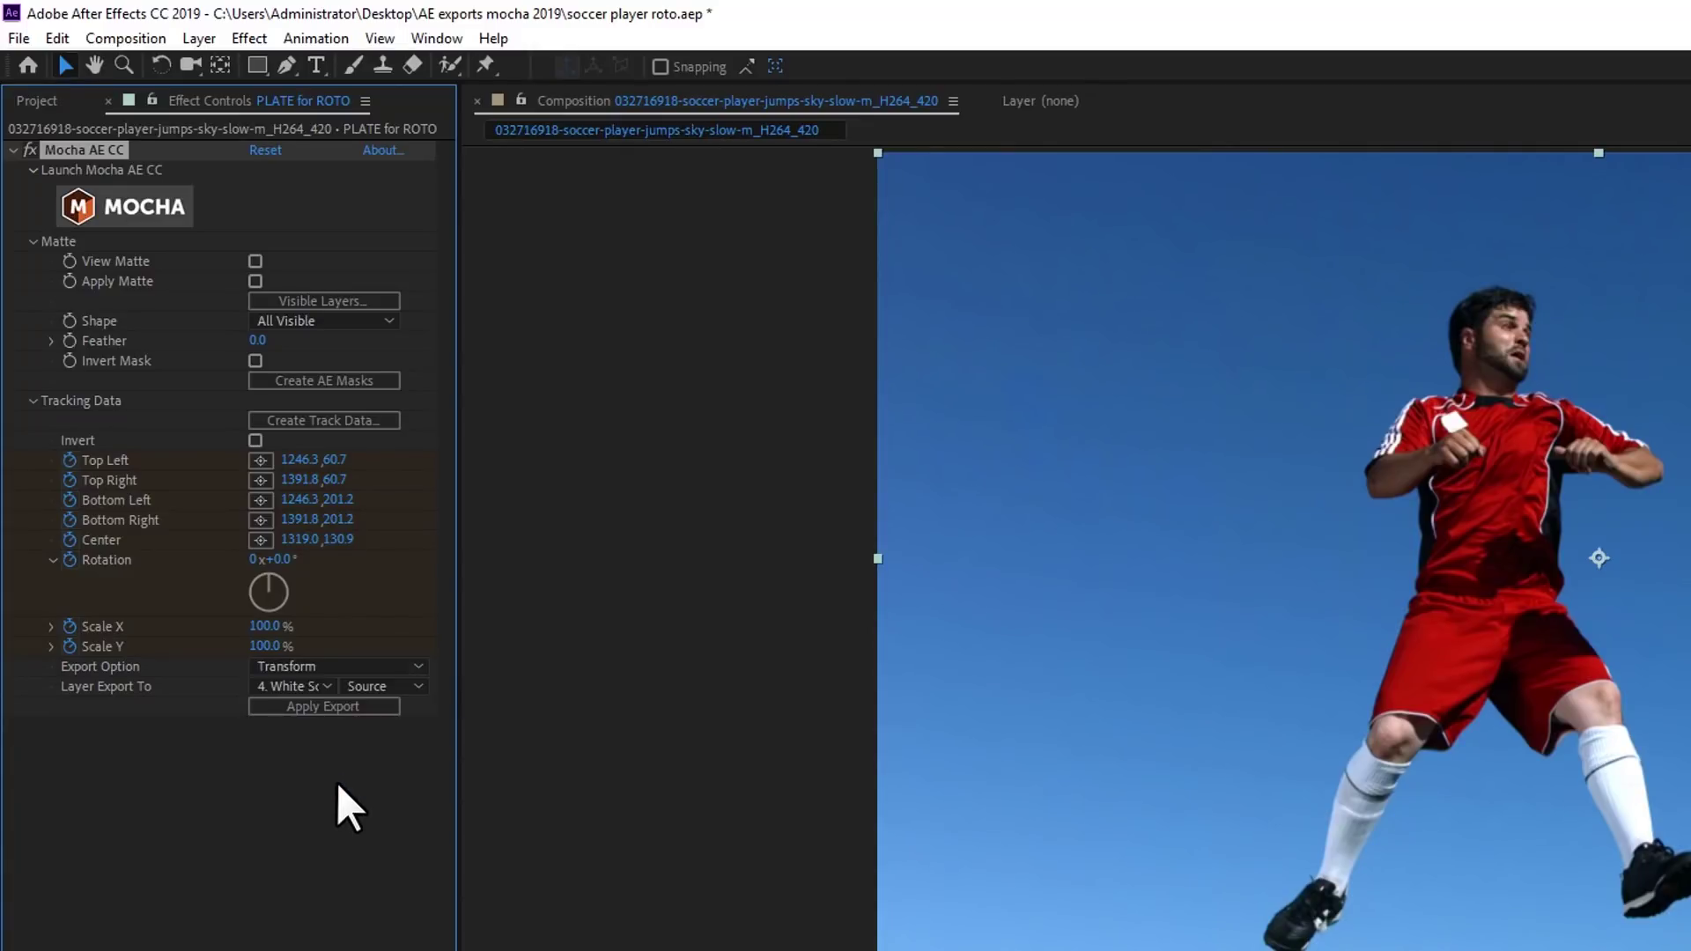
# Apply a Corner Pin export with Source to '4. White Solid 1' and inspect that layer.
pyautogui.click(403, 666)
pyautogui.click(322, 696)
pyautogui.click(313, 690)
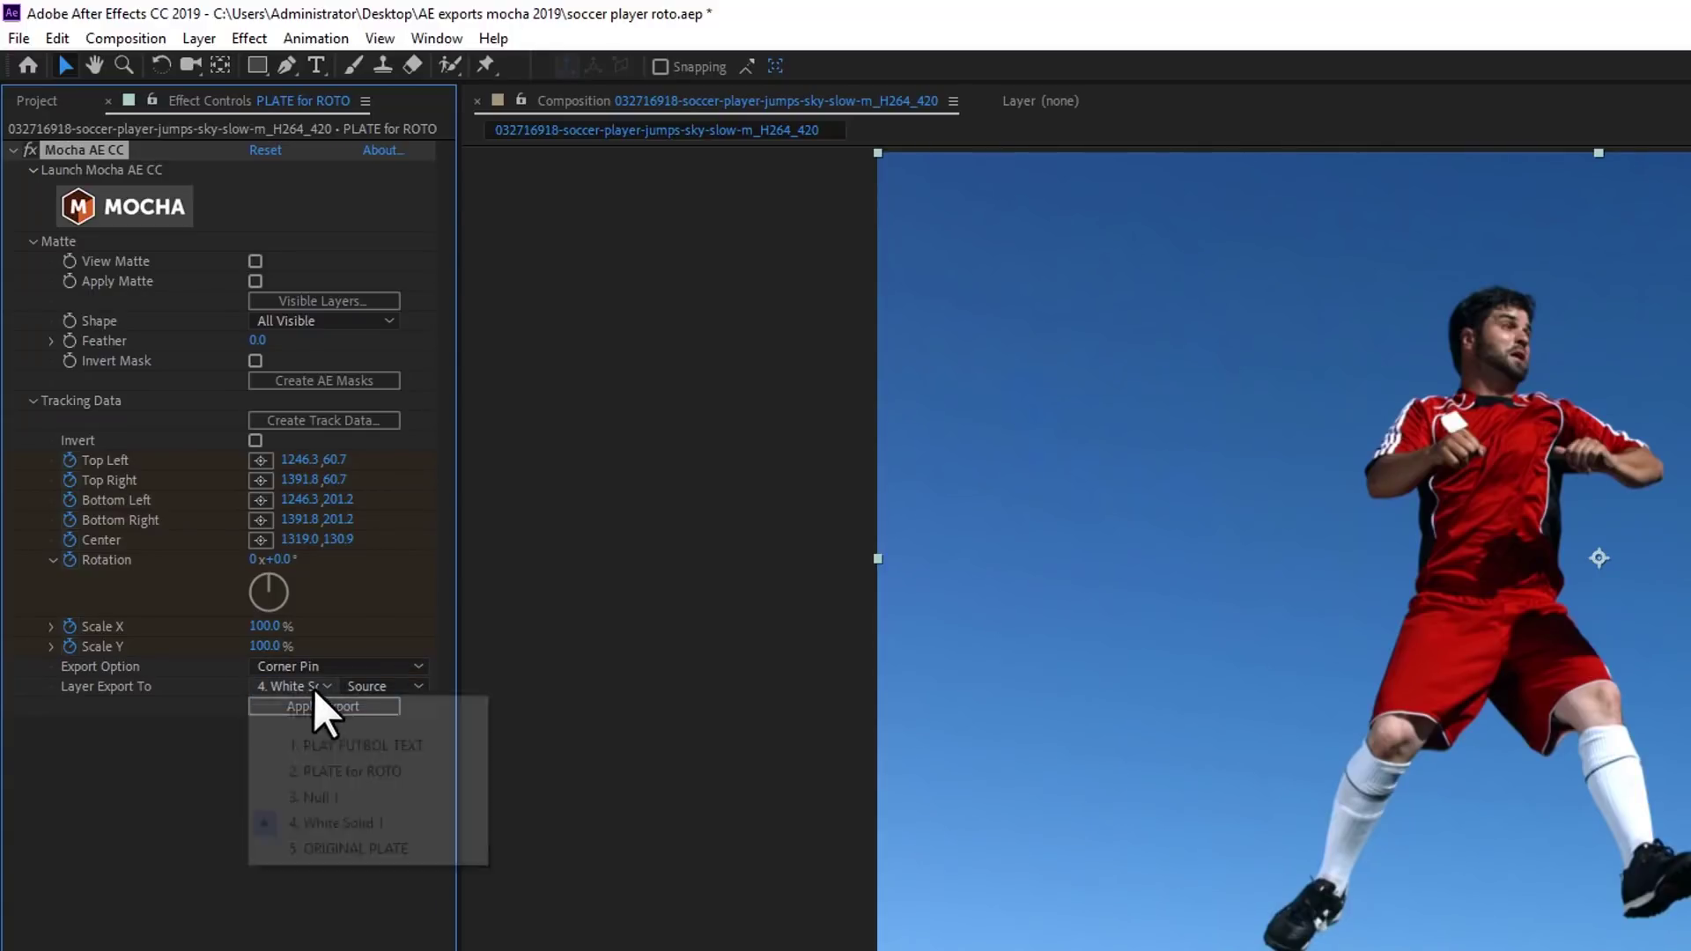
pyautogui.click(351, 817)
pyautogui.click(382, 685)
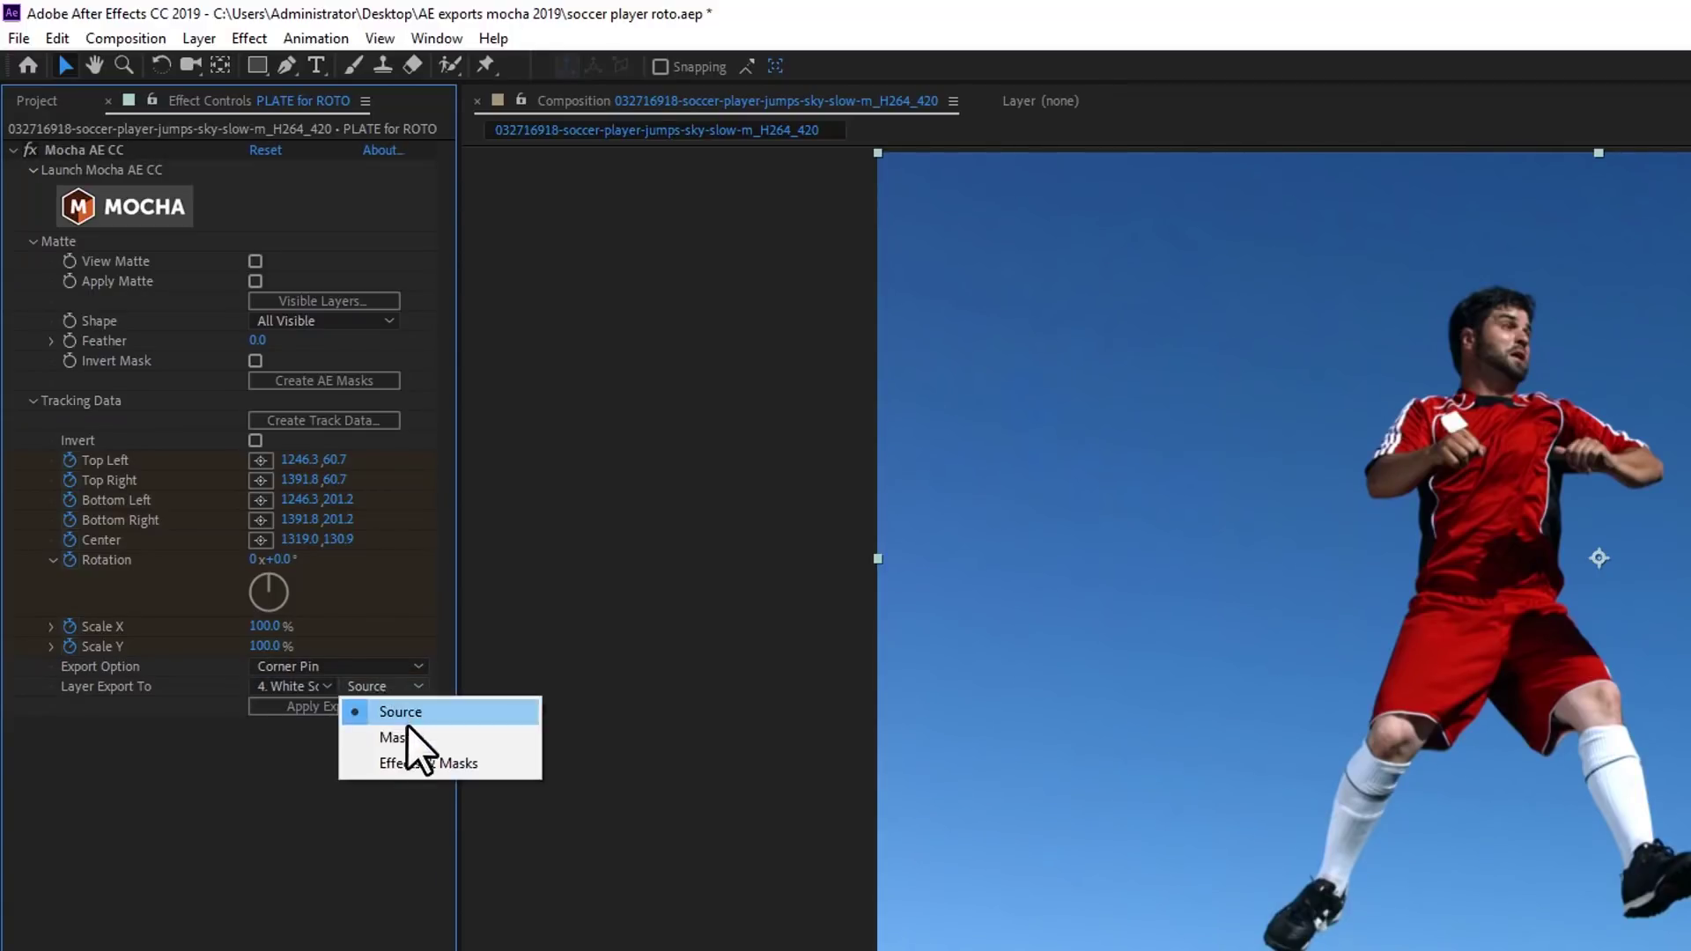
pyautogui.click(398, 709)
pyautogui.click(333, 705)
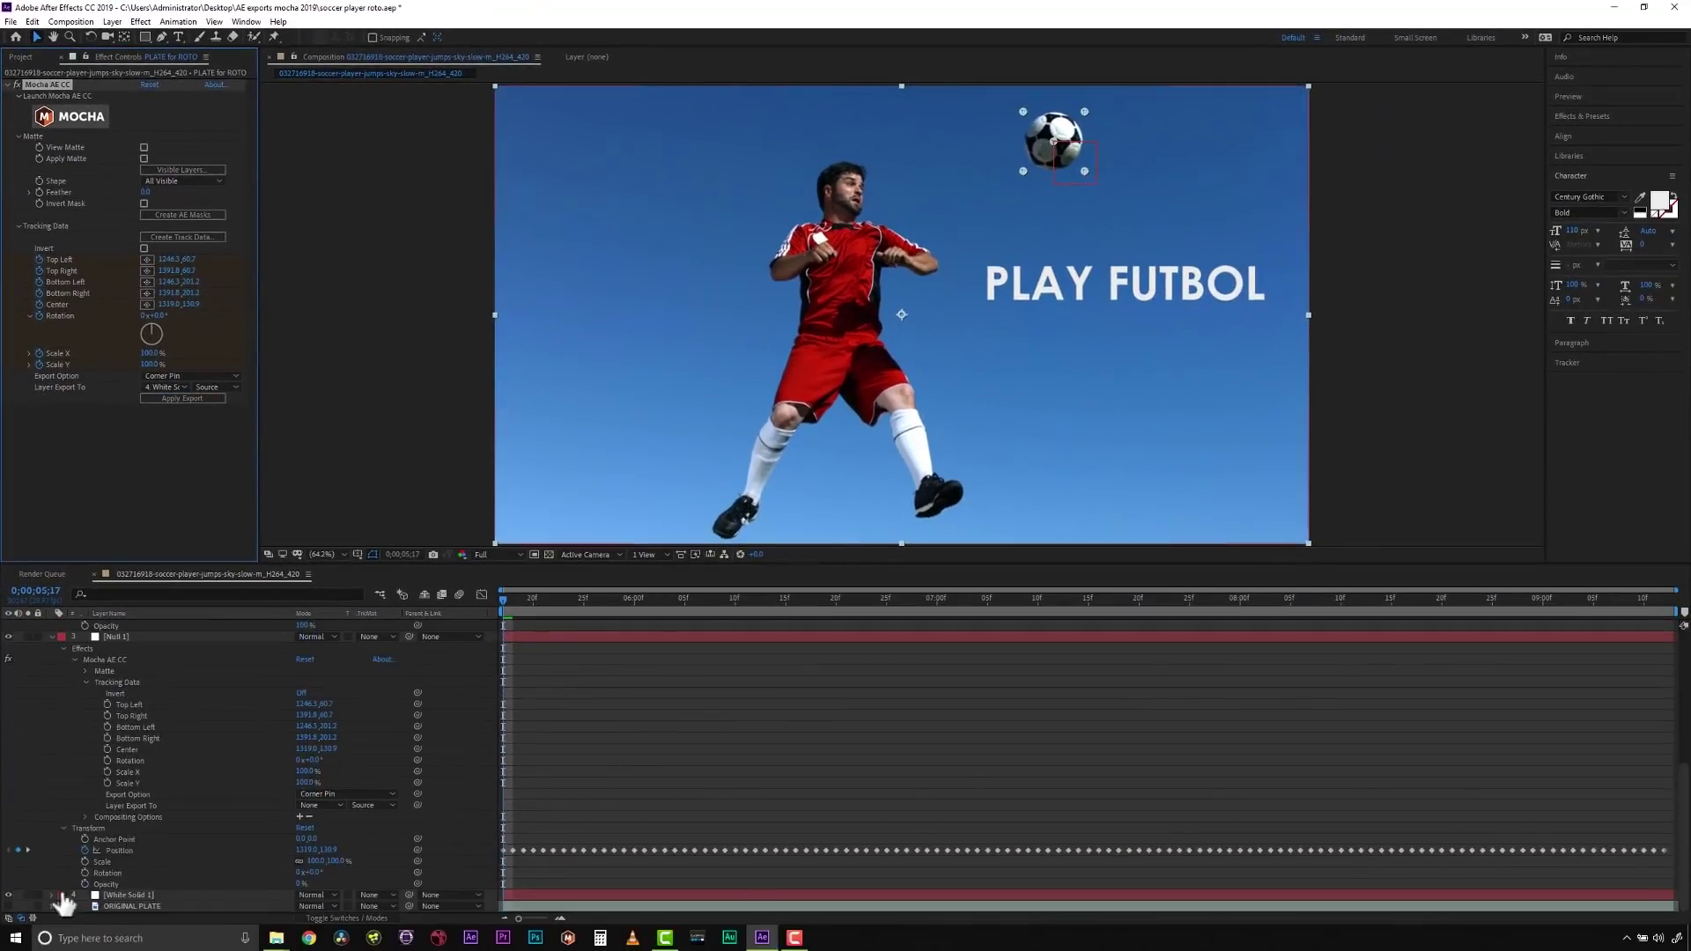
pyautogui.click(64, 895)
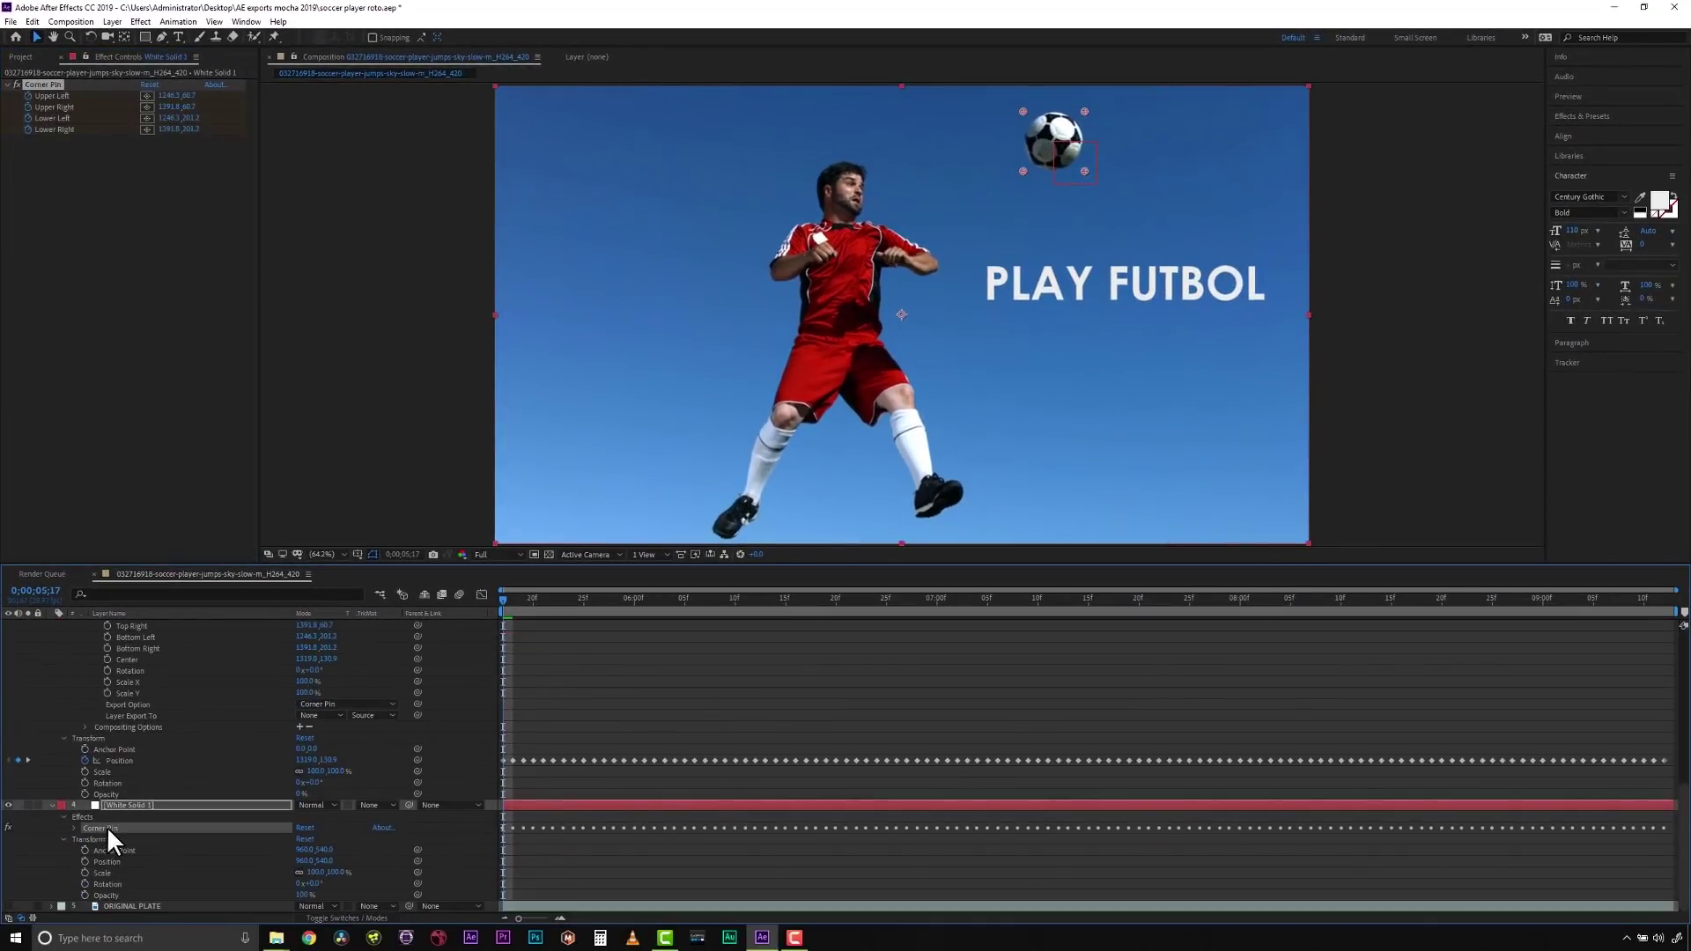
pyautogui.scroll(5, 208, 745)
pyautogui.scroll(2, 208, 745)
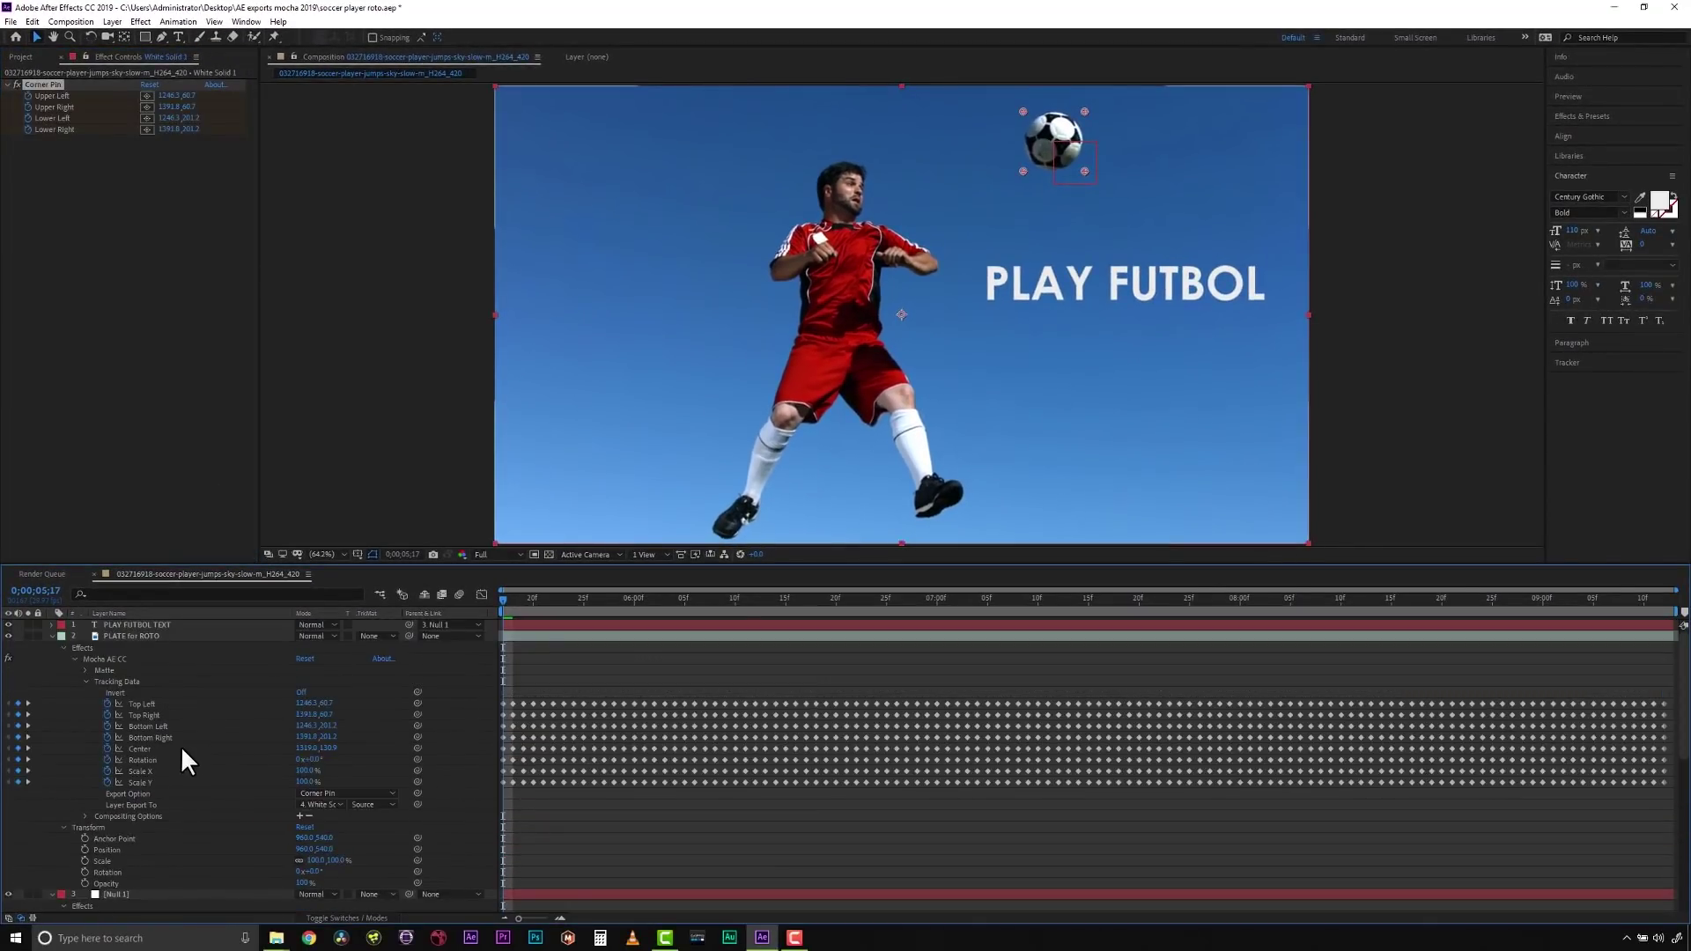
# Select PLATE for ROTO's Mocha AE CC effect and hide the PLAY FUTBOL TEXT layer.
pyautogui.click(130, 636)
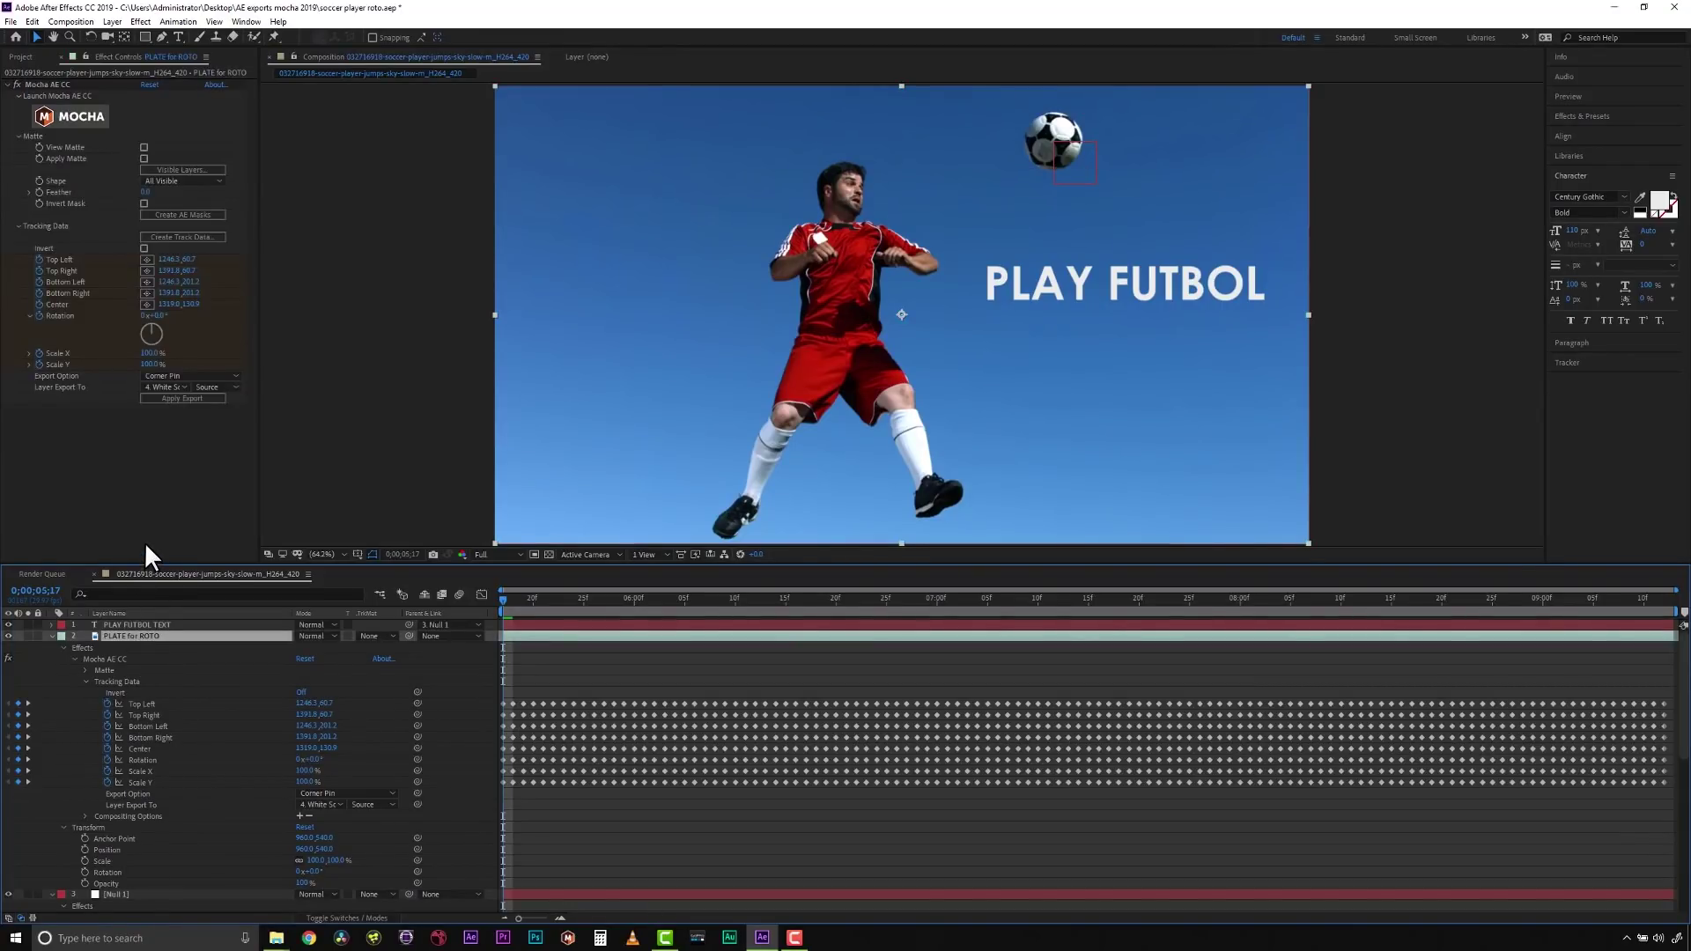
pyautogui.click(163, 141)
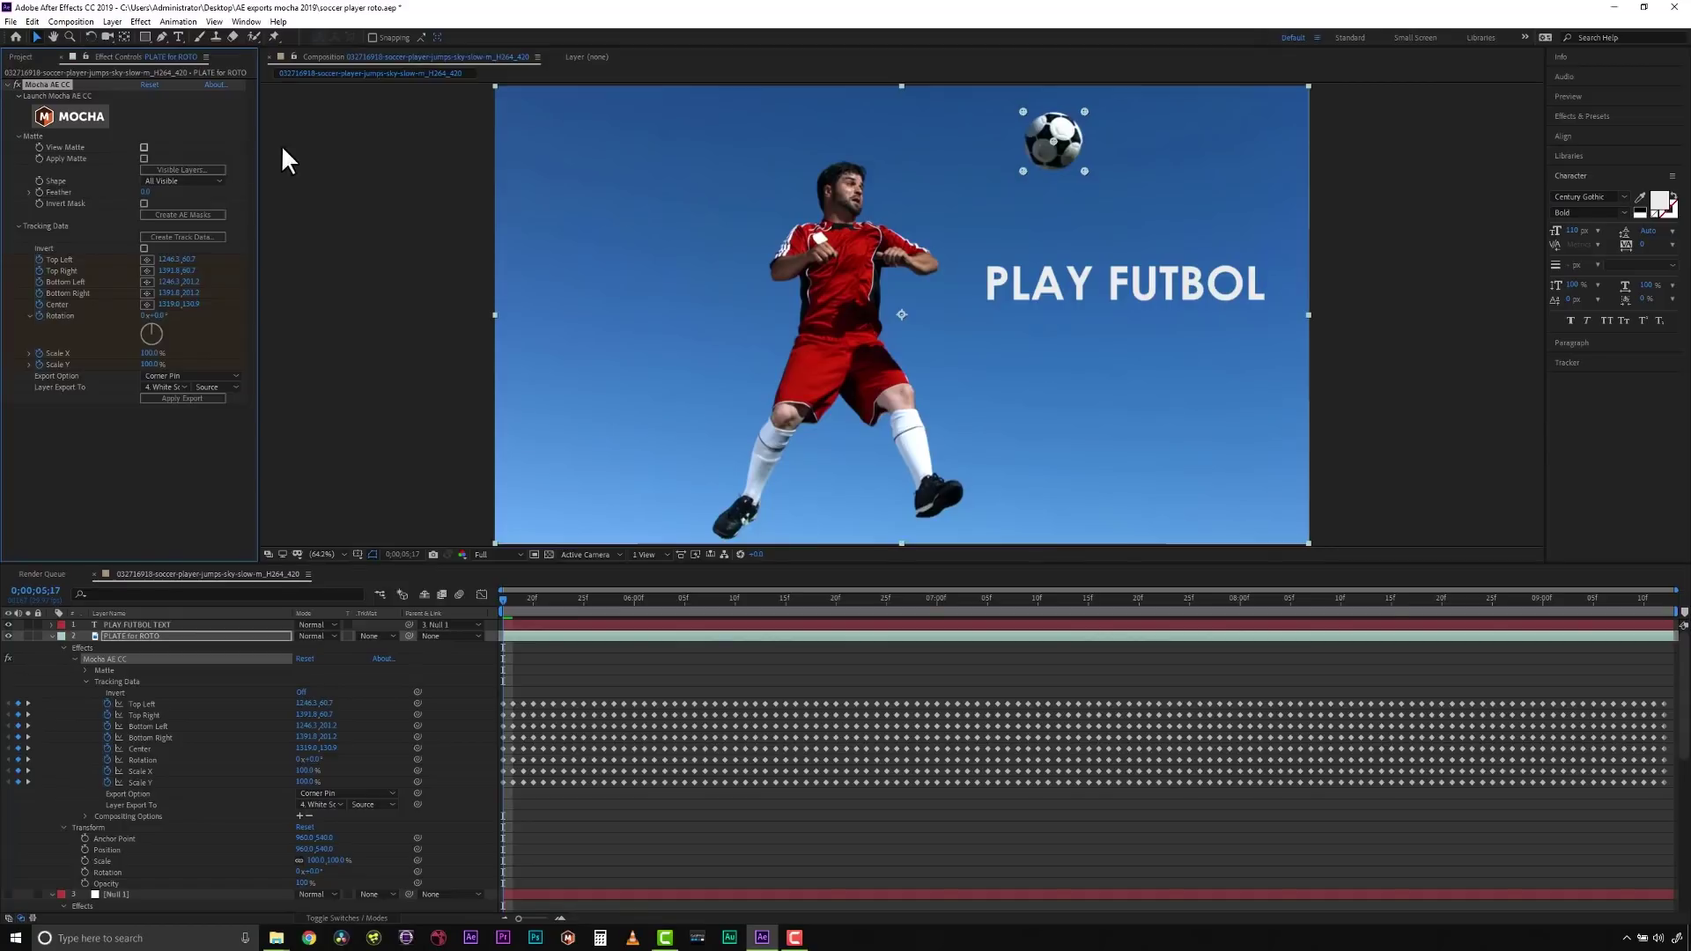
pyautogui.click(8, 624)
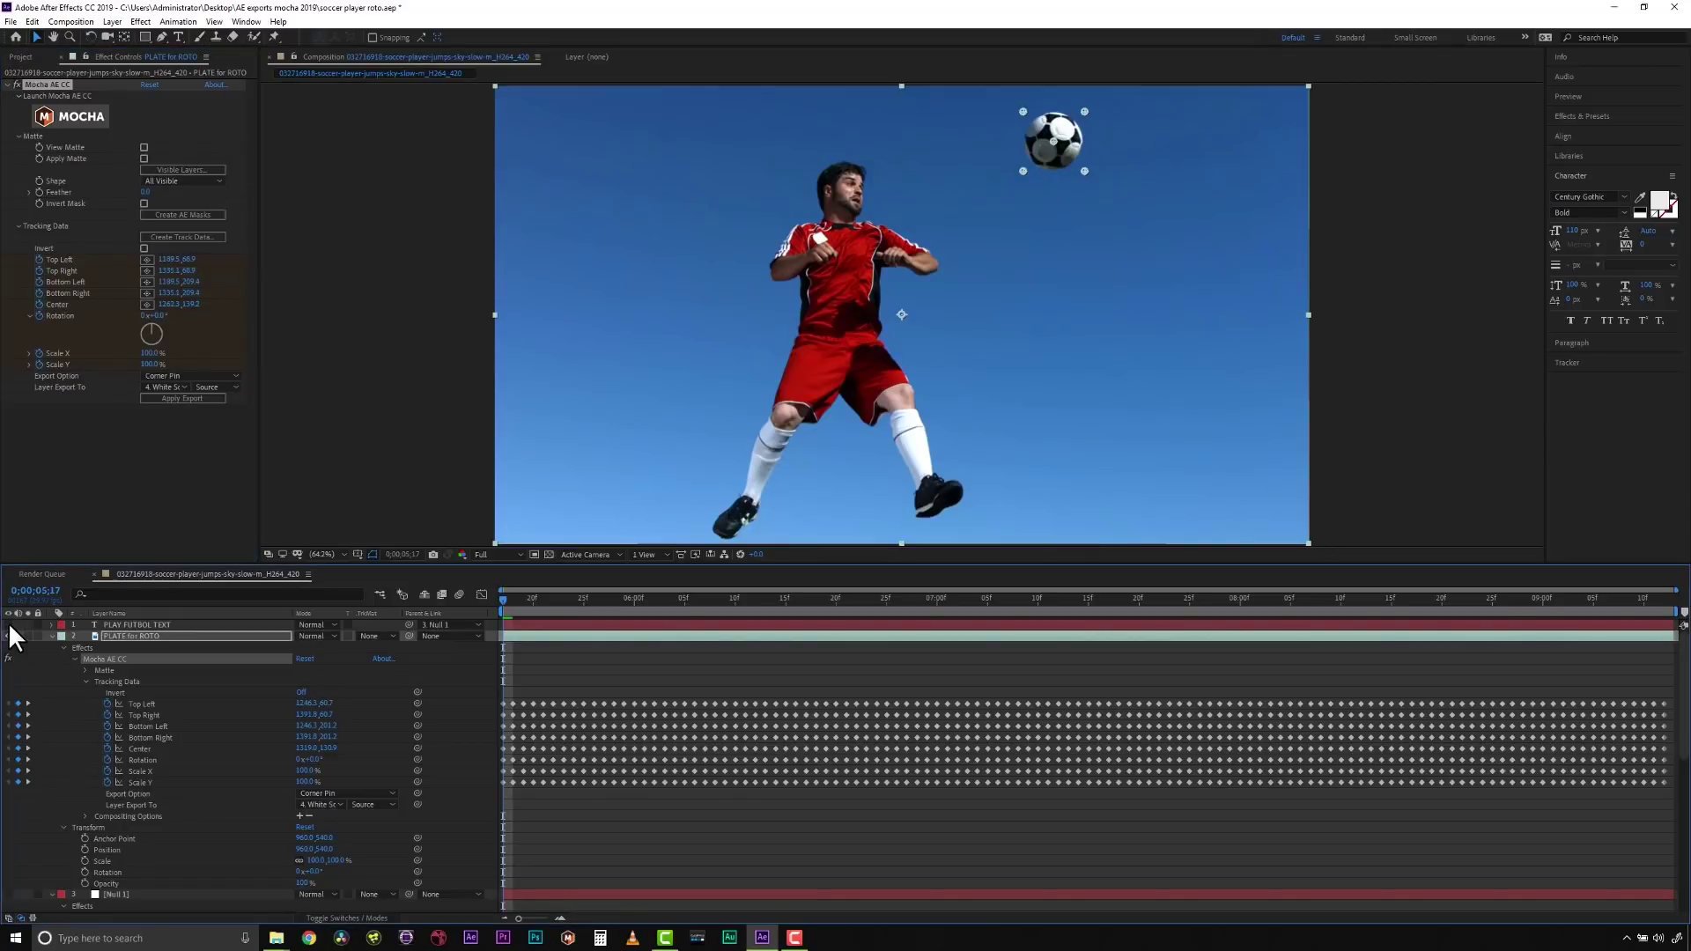
# Preview View Matte, switch it off, then enable Apply Matte and play back.
pyautogui.click(143, 147)
pyautogui.press('space')
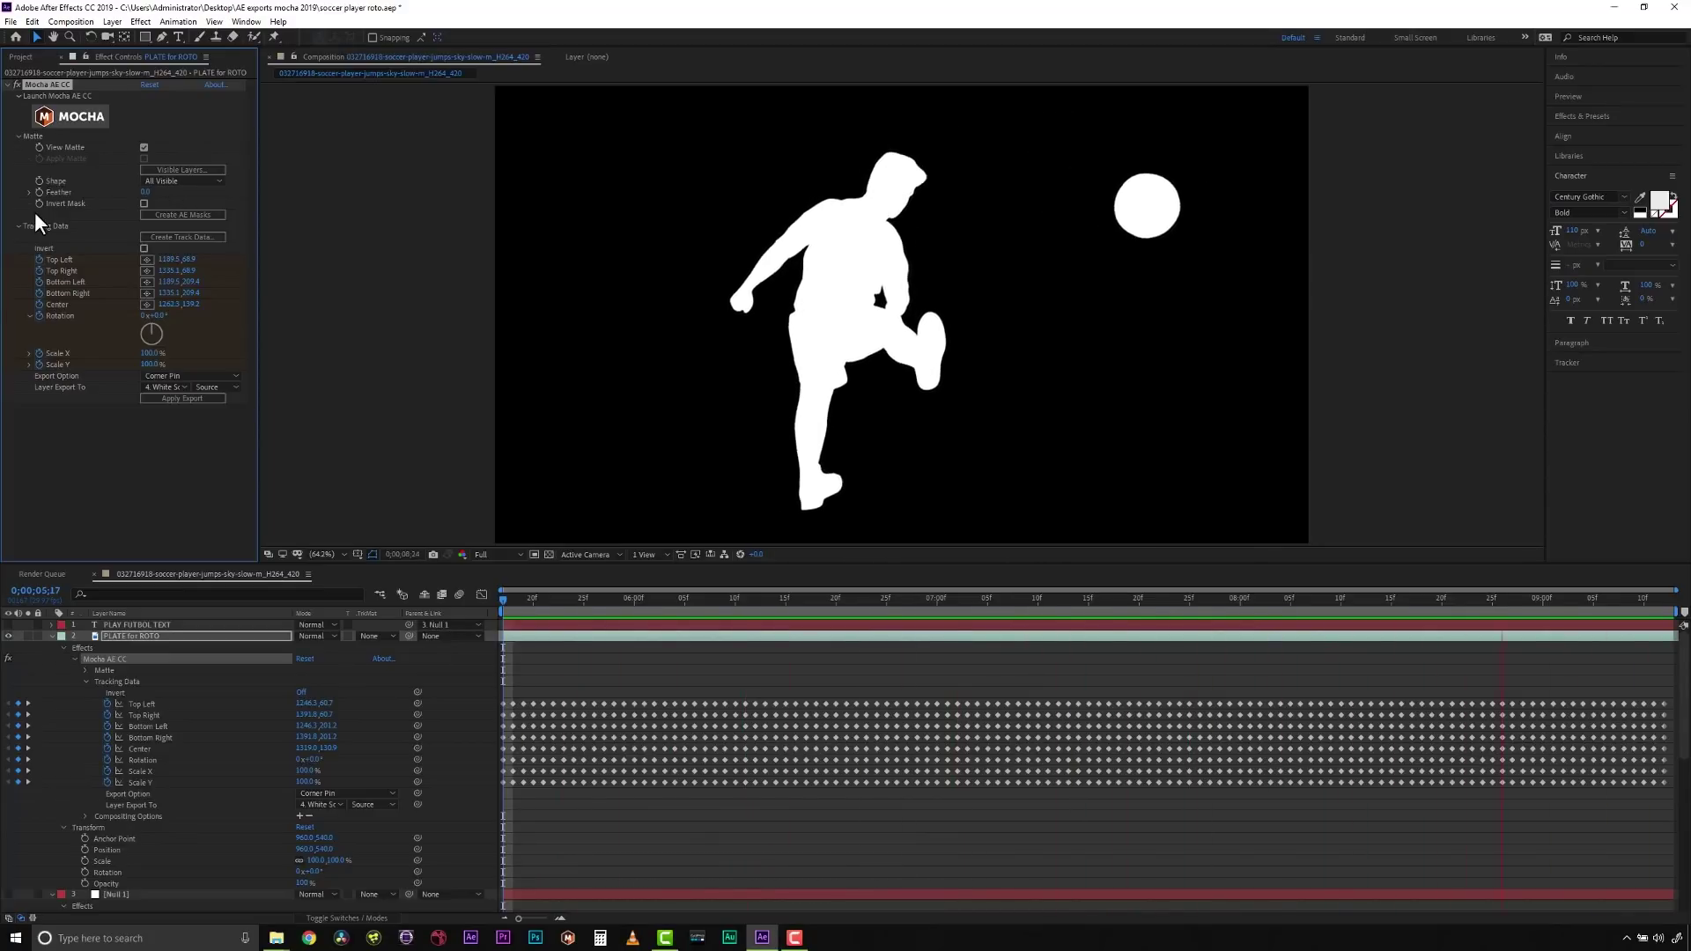
pyautogui.press('space')
pyautogui.click(144, 148)
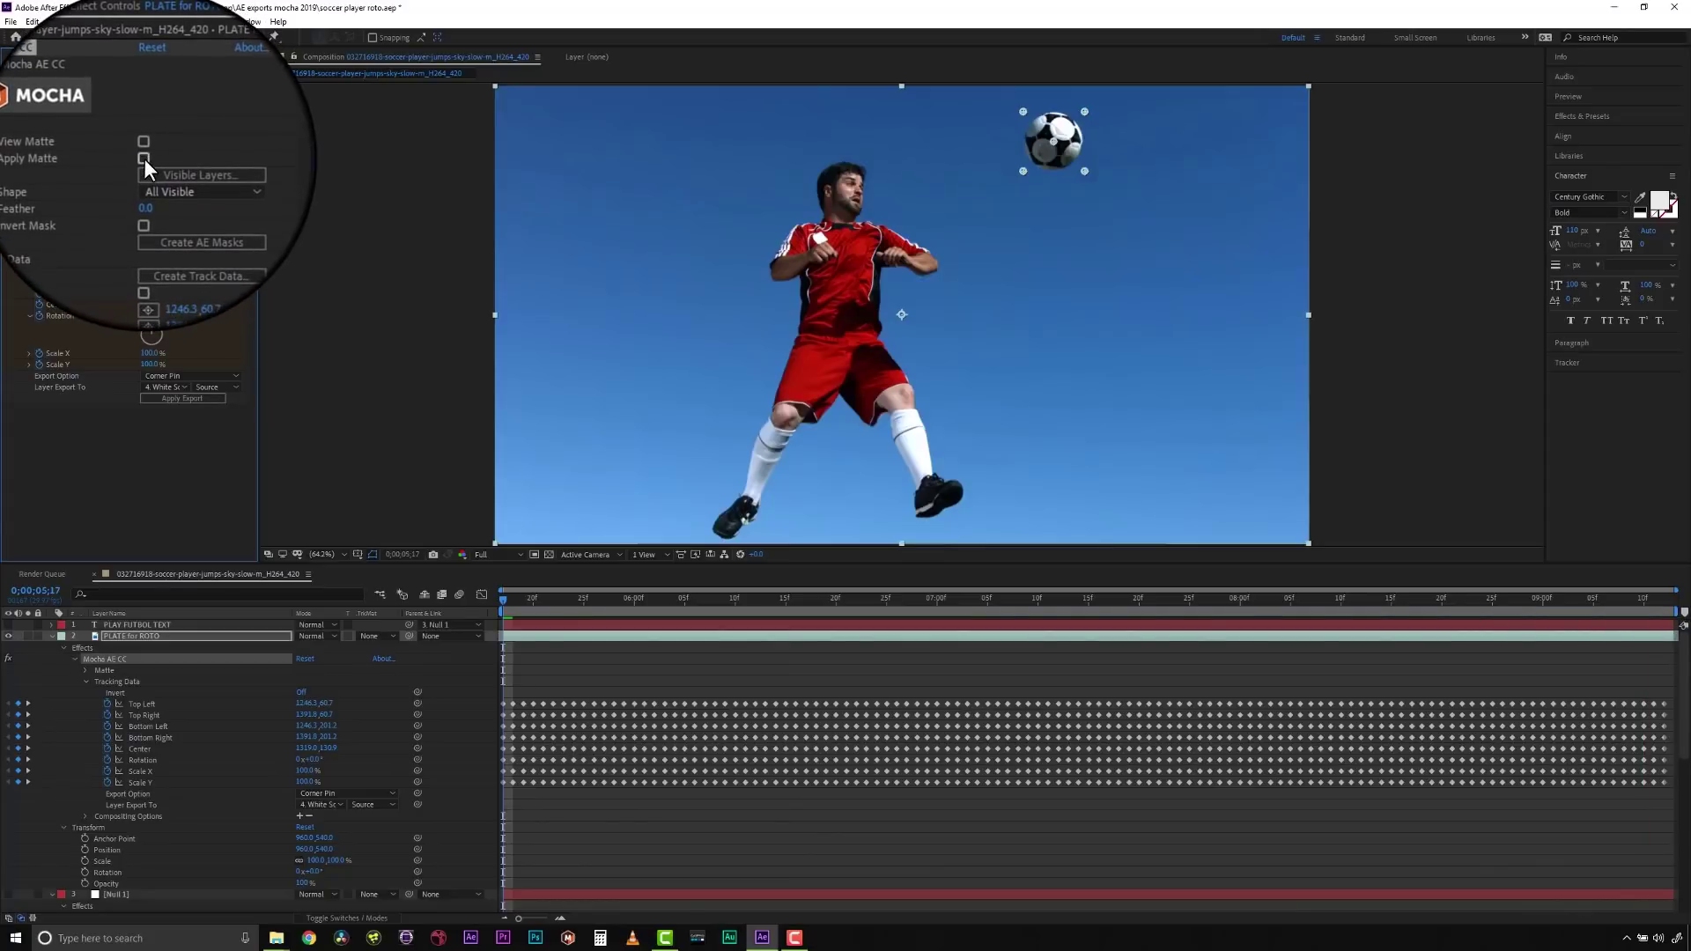
pyautogui.click(144, 159)
pyautogui.press('space')
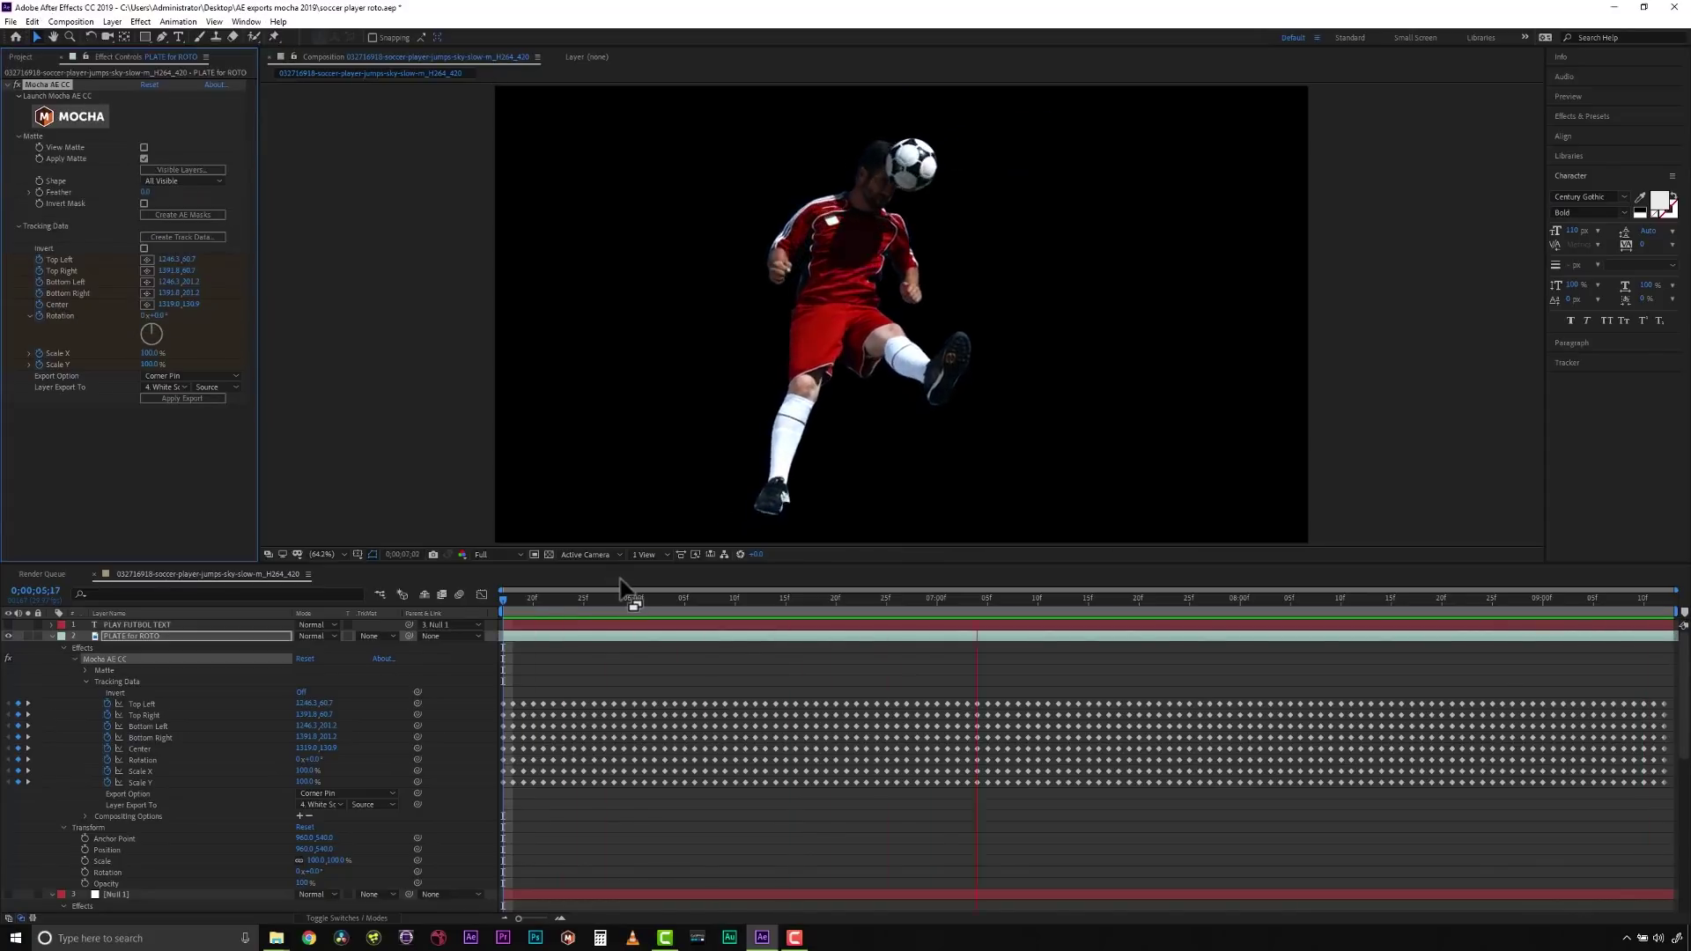
pyautogui.press('space')
pyautogui.click(220, 170)
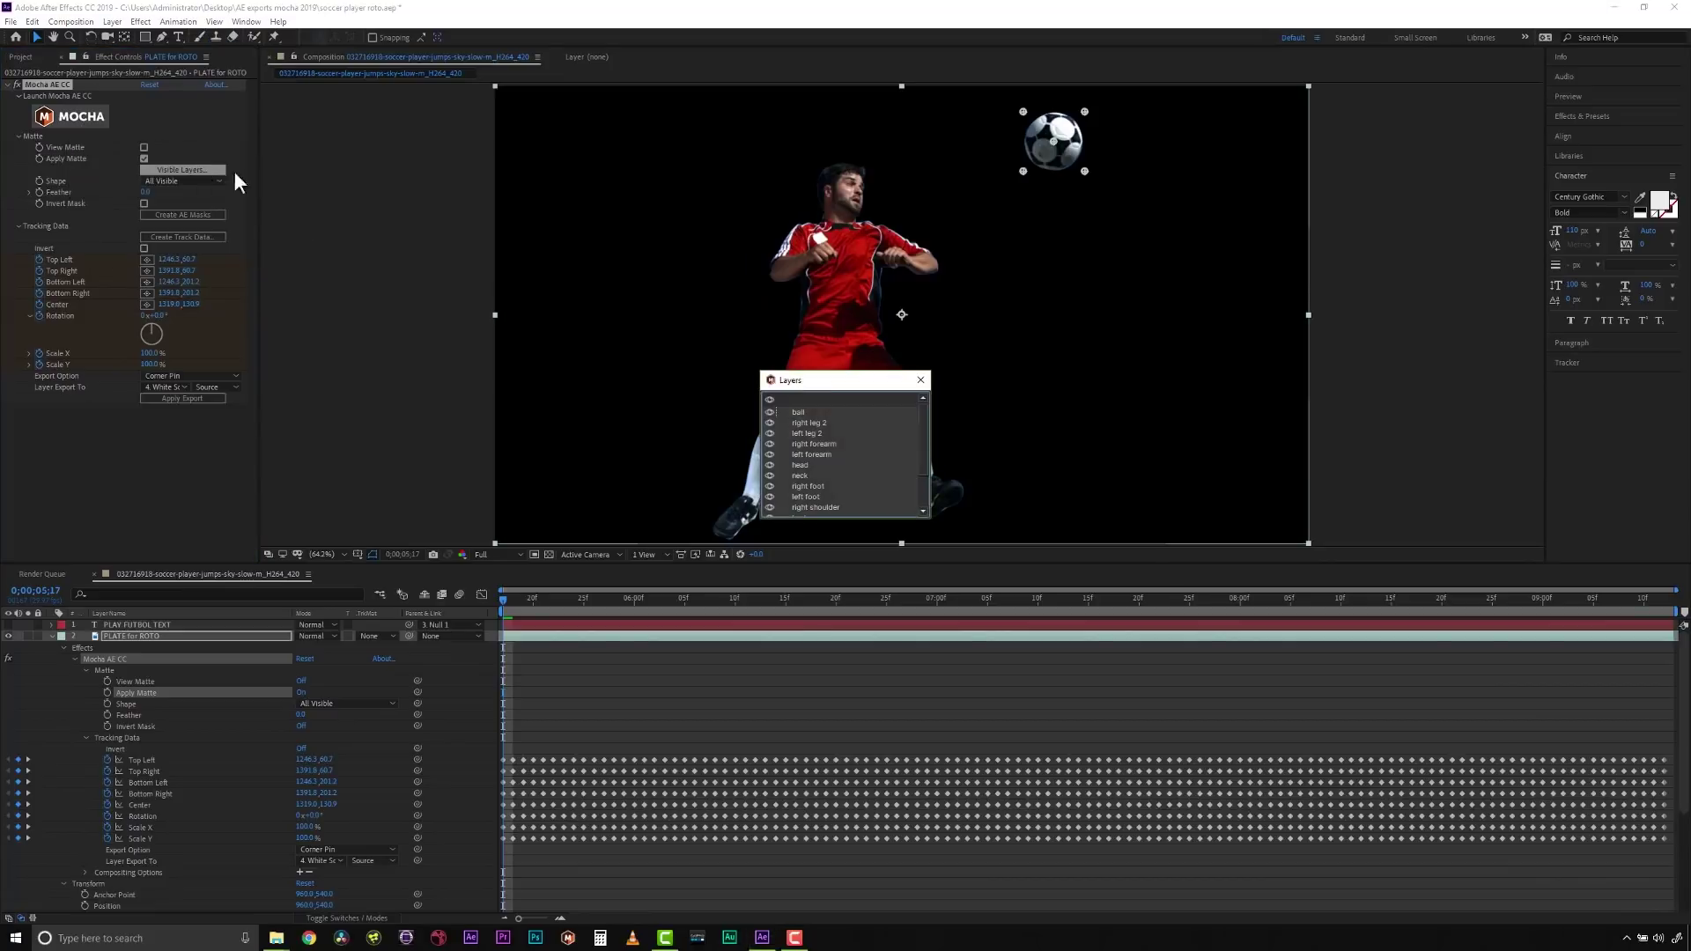
pyautogui.moveTo(795, 380); pyautogui.dragTo(317, 154)
pyautogui.moveTo(454, 291); pyautogui.dragTo(458, 434)
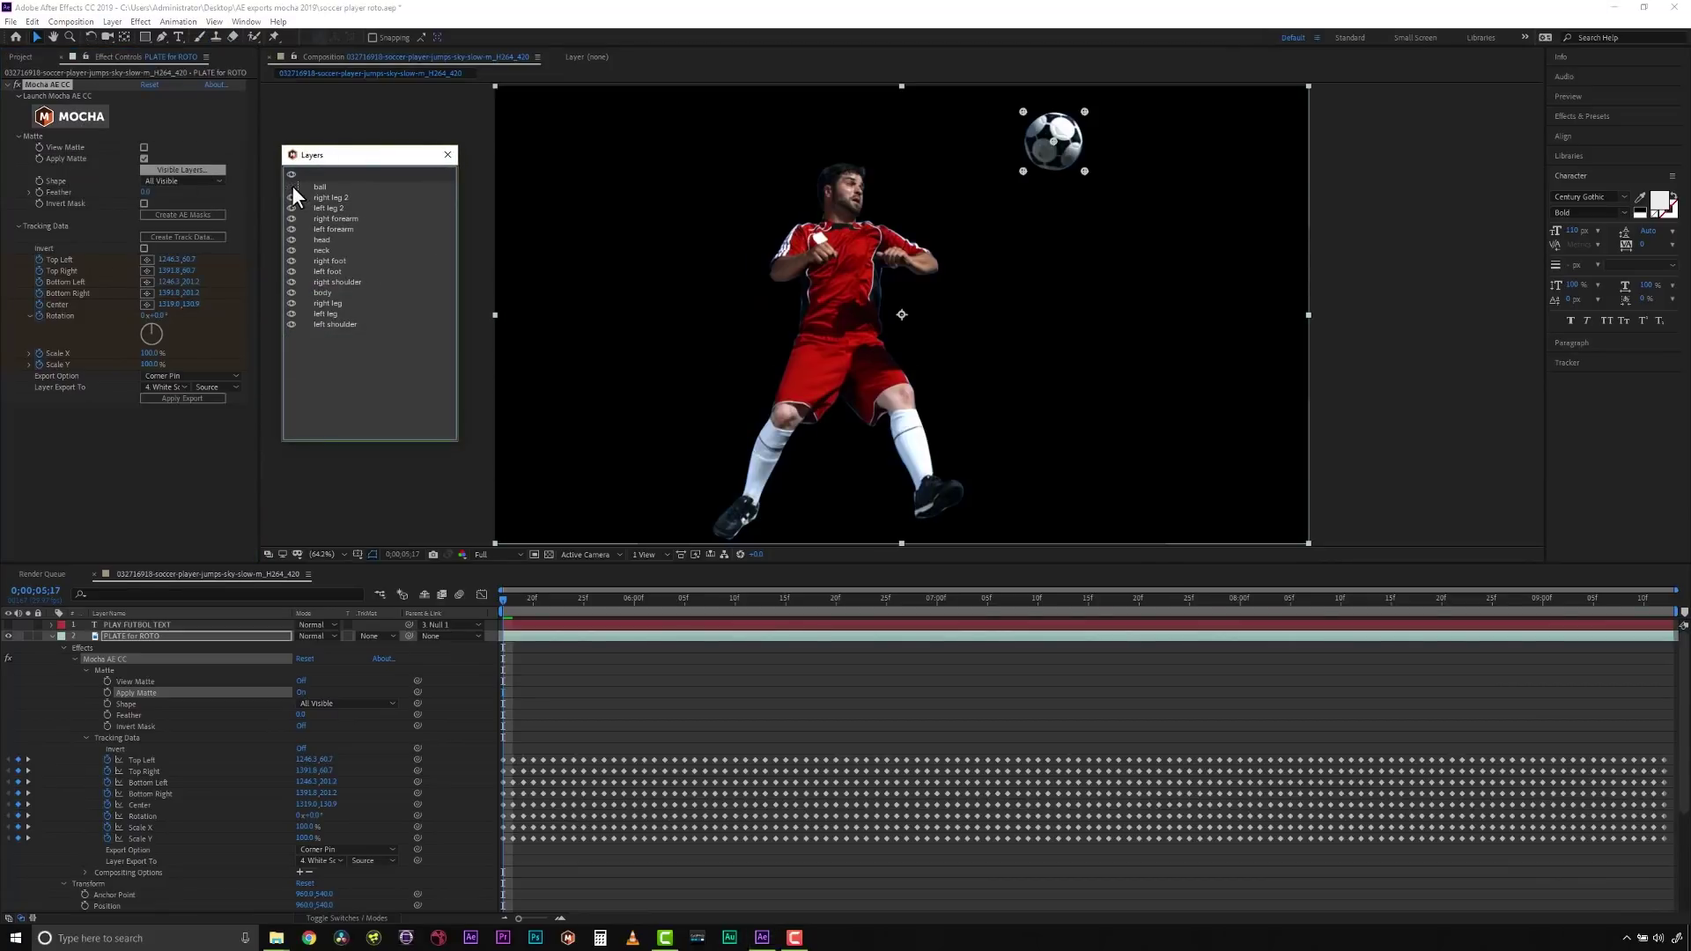
pyautogui.click(292, 187)
pyautogui.click(448, 155)
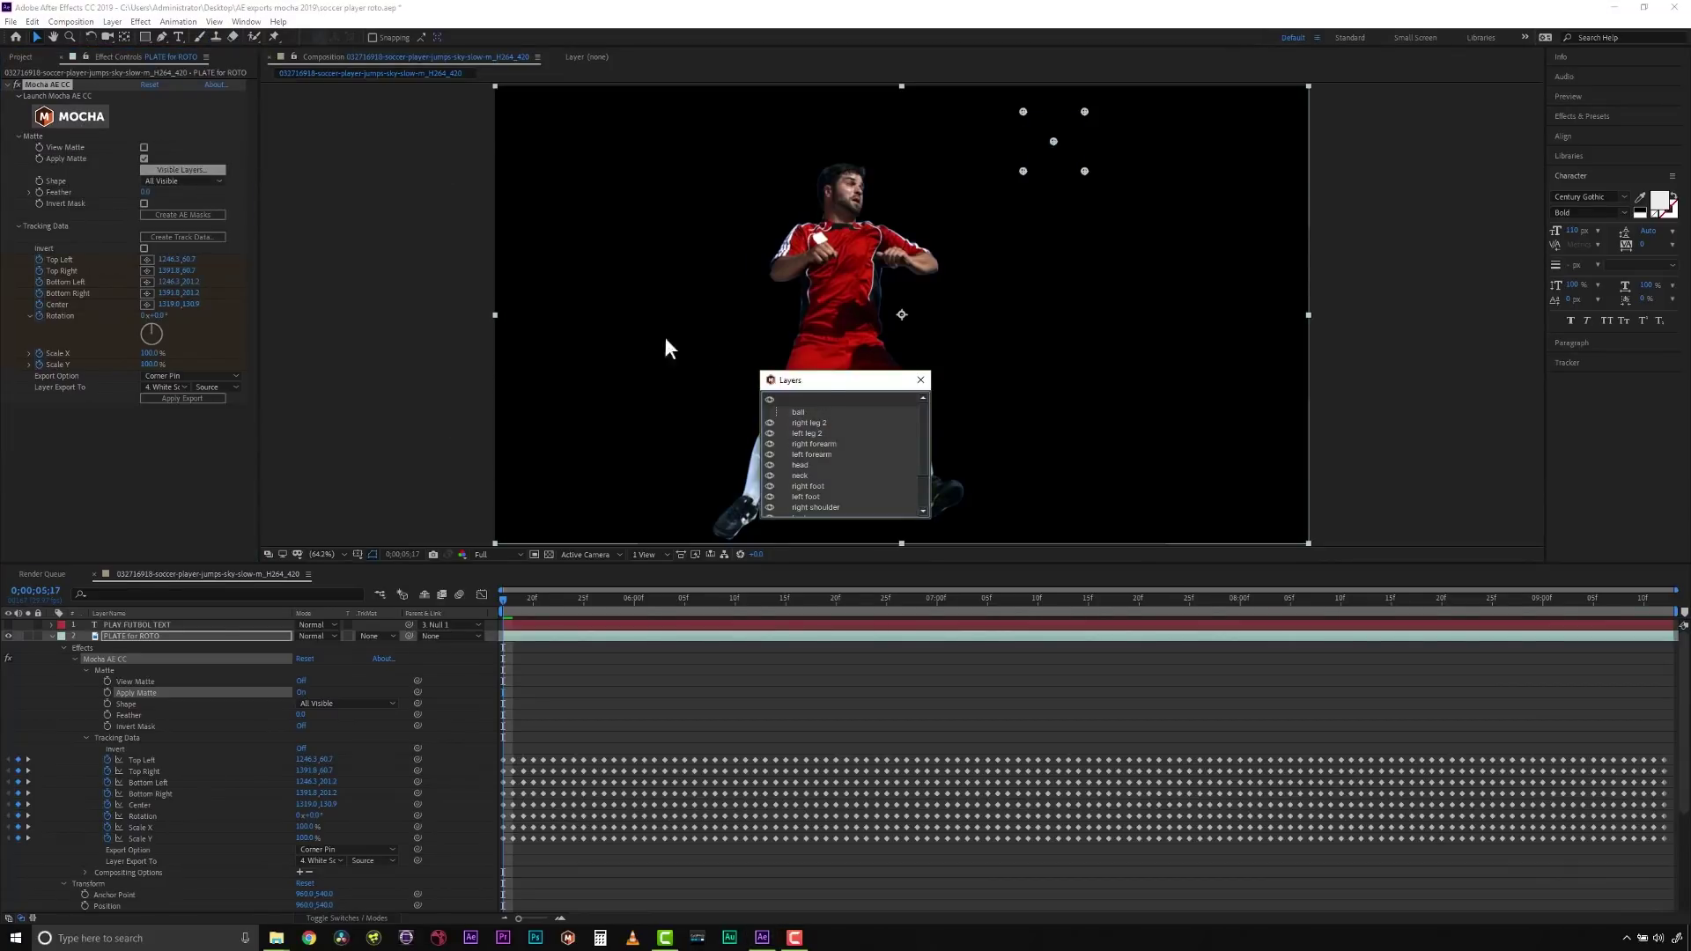
pyautogui.moveTo(825, 381); pyautogui.dragTo(352, 181)
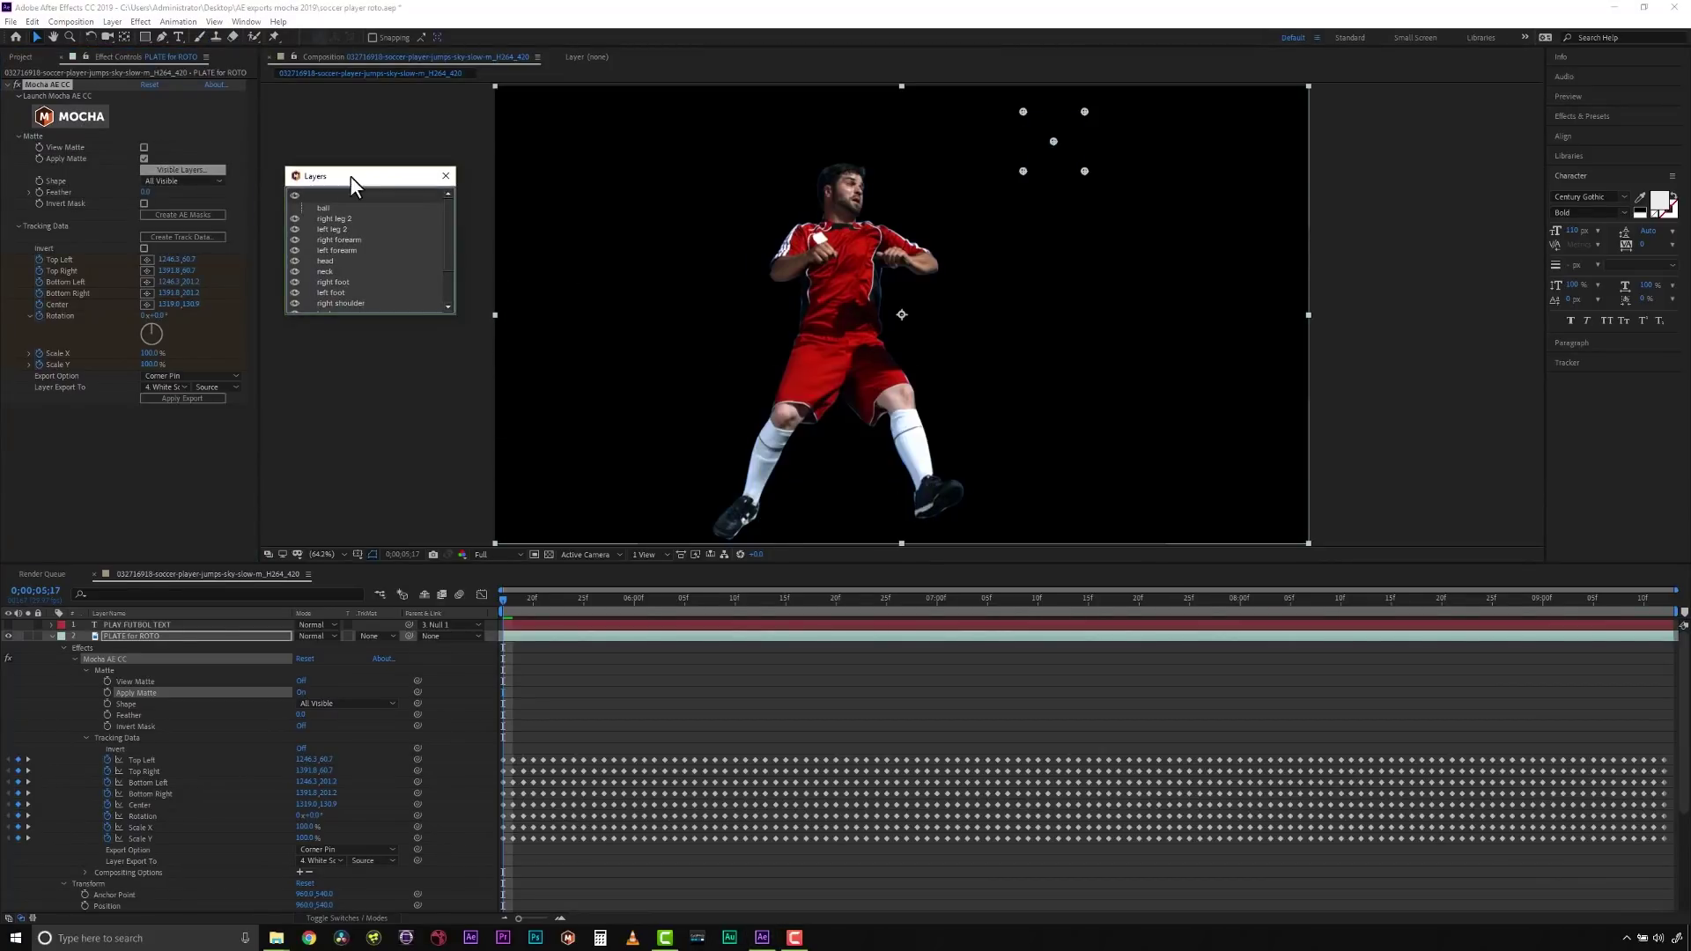
pyautogui.click(445, 175)
pyautogui.click(186, 181)
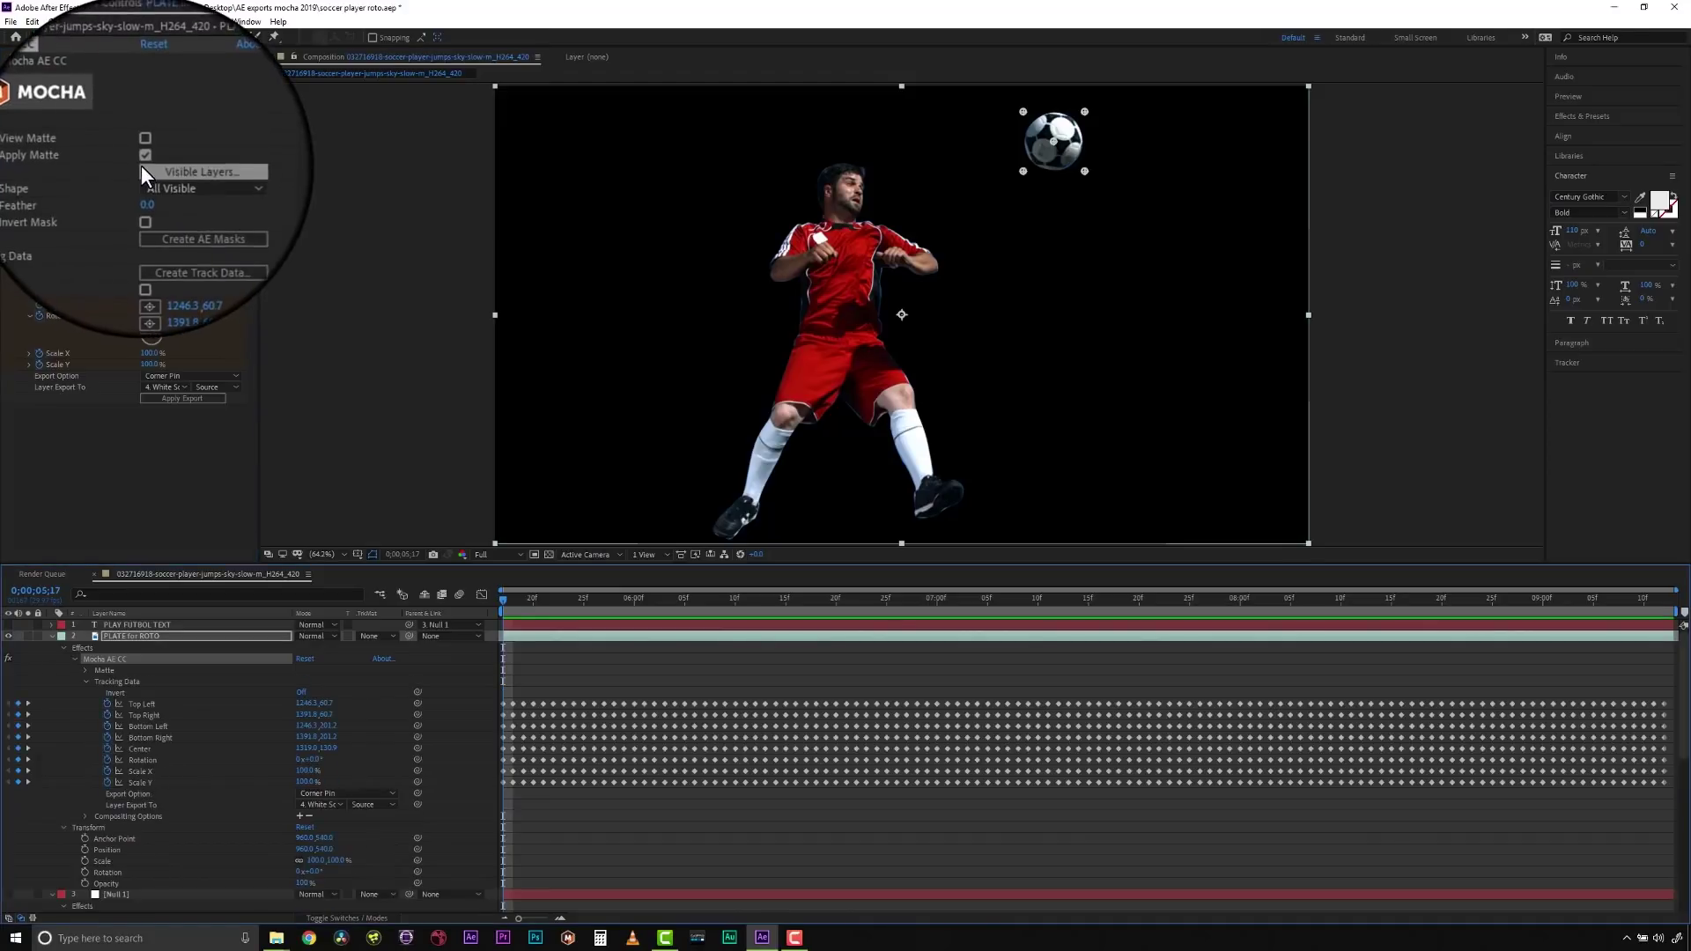
# Set the matte Feather to 50, then toggle Invert Mask on and back off.
pyautogui.click(146, 191)
pyautogui.write('50')
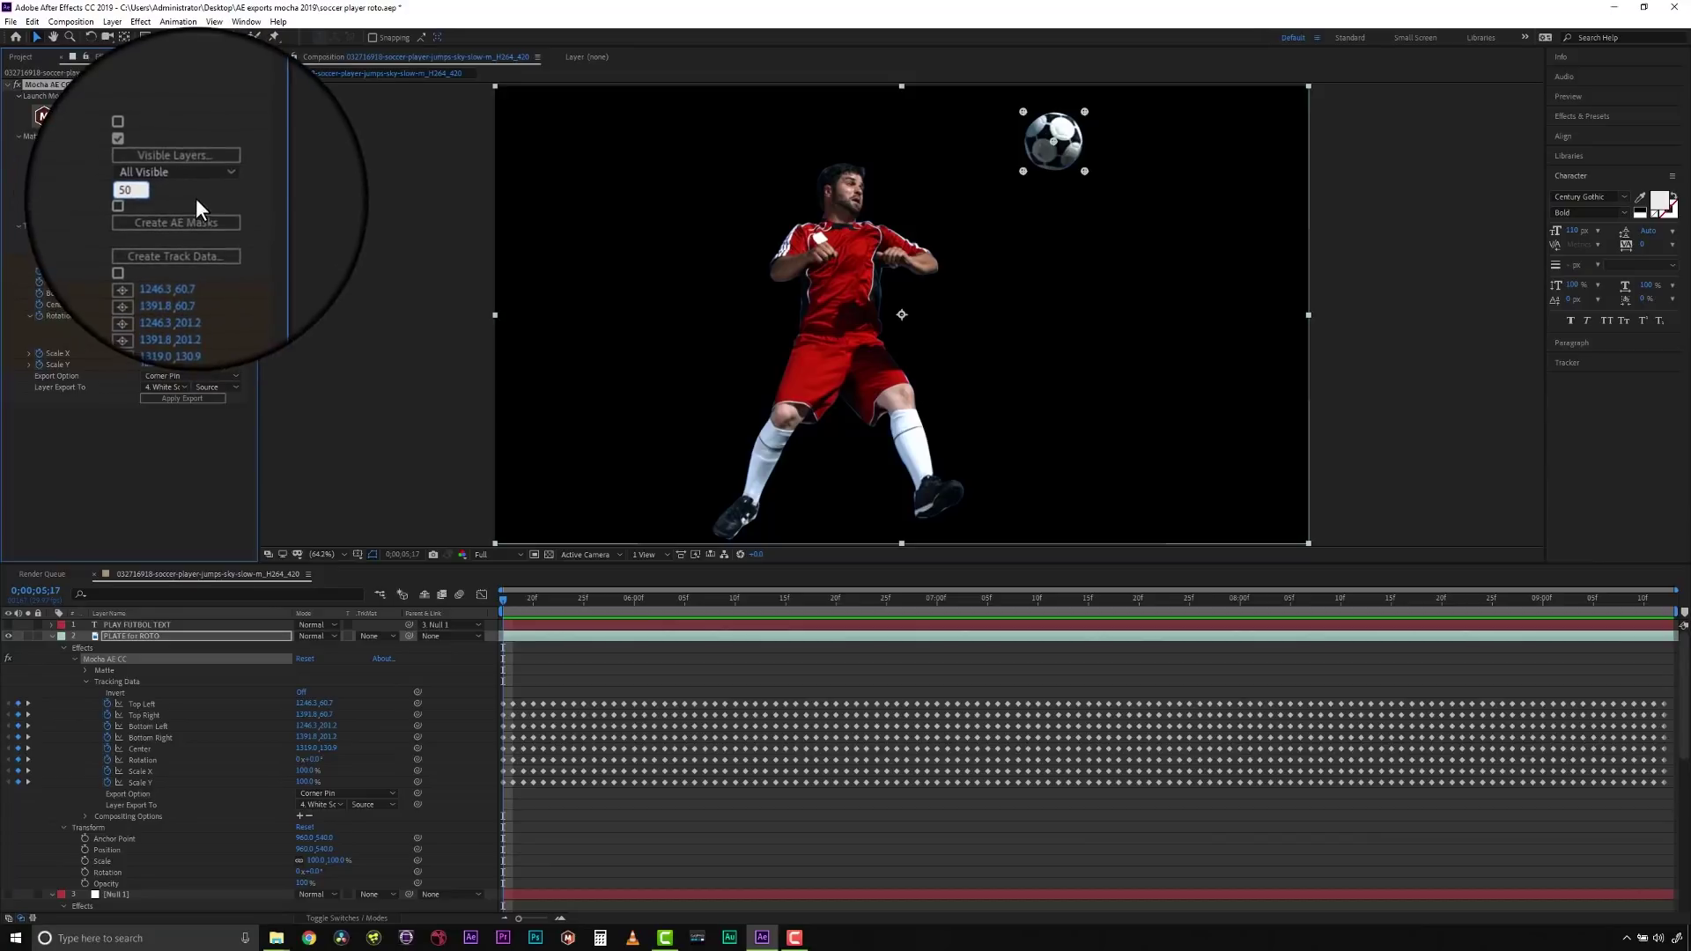
pyautogui.press('Return')
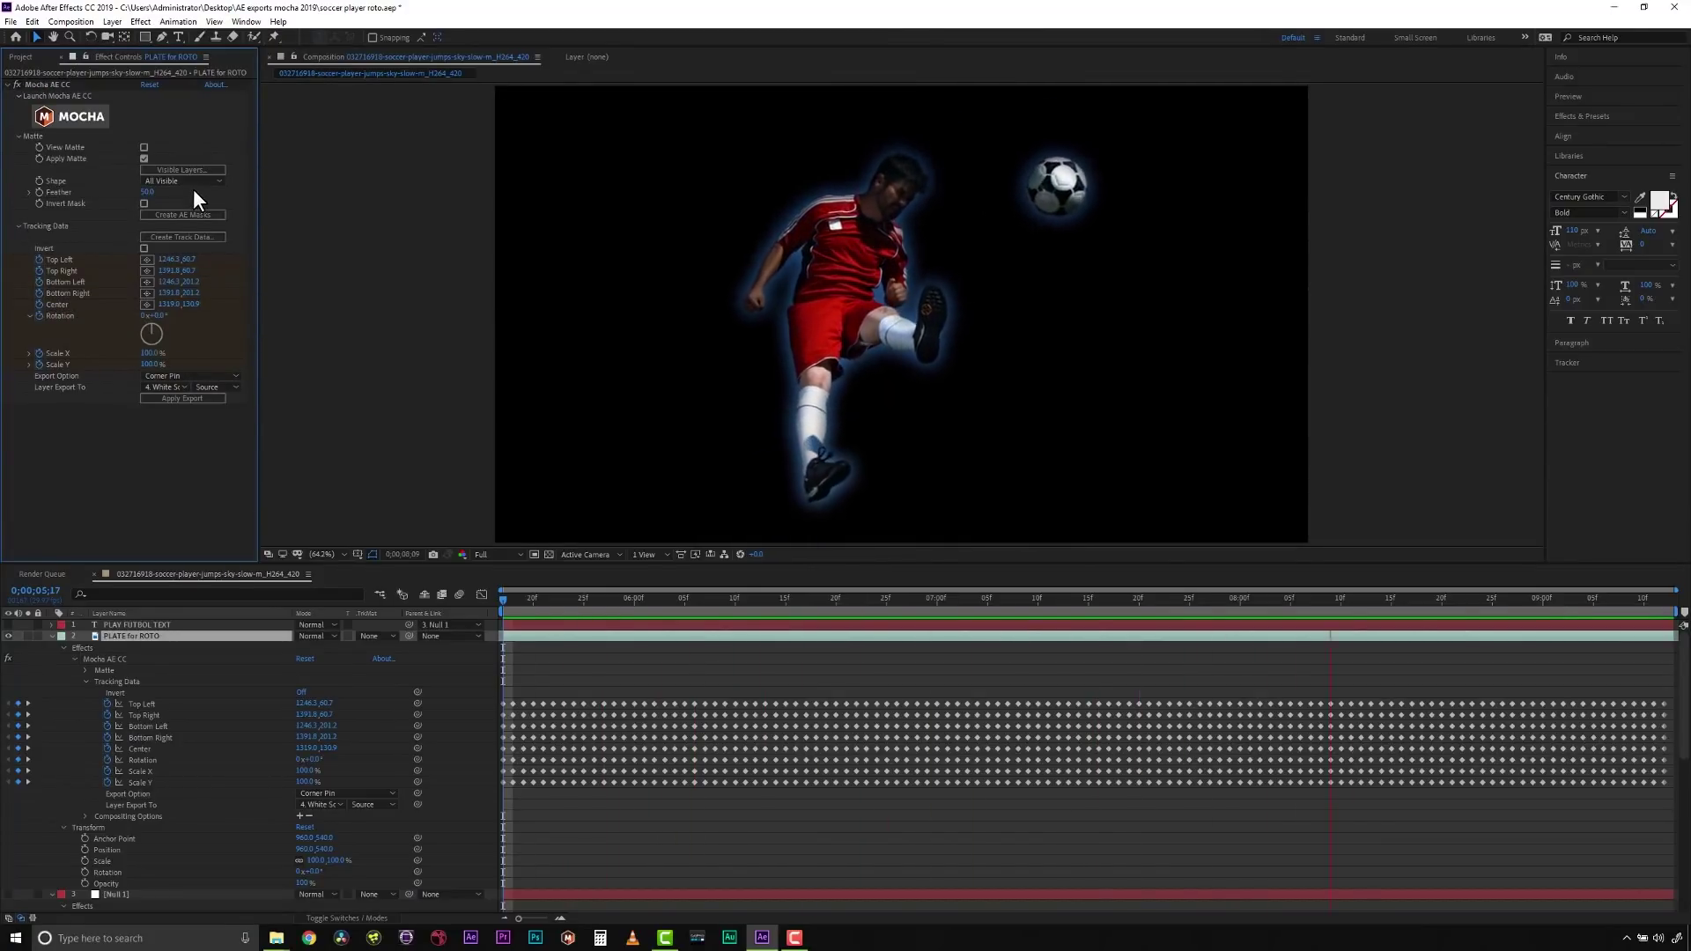
pyautogui.click(143, 202)
pyautogui.click(144, 202)
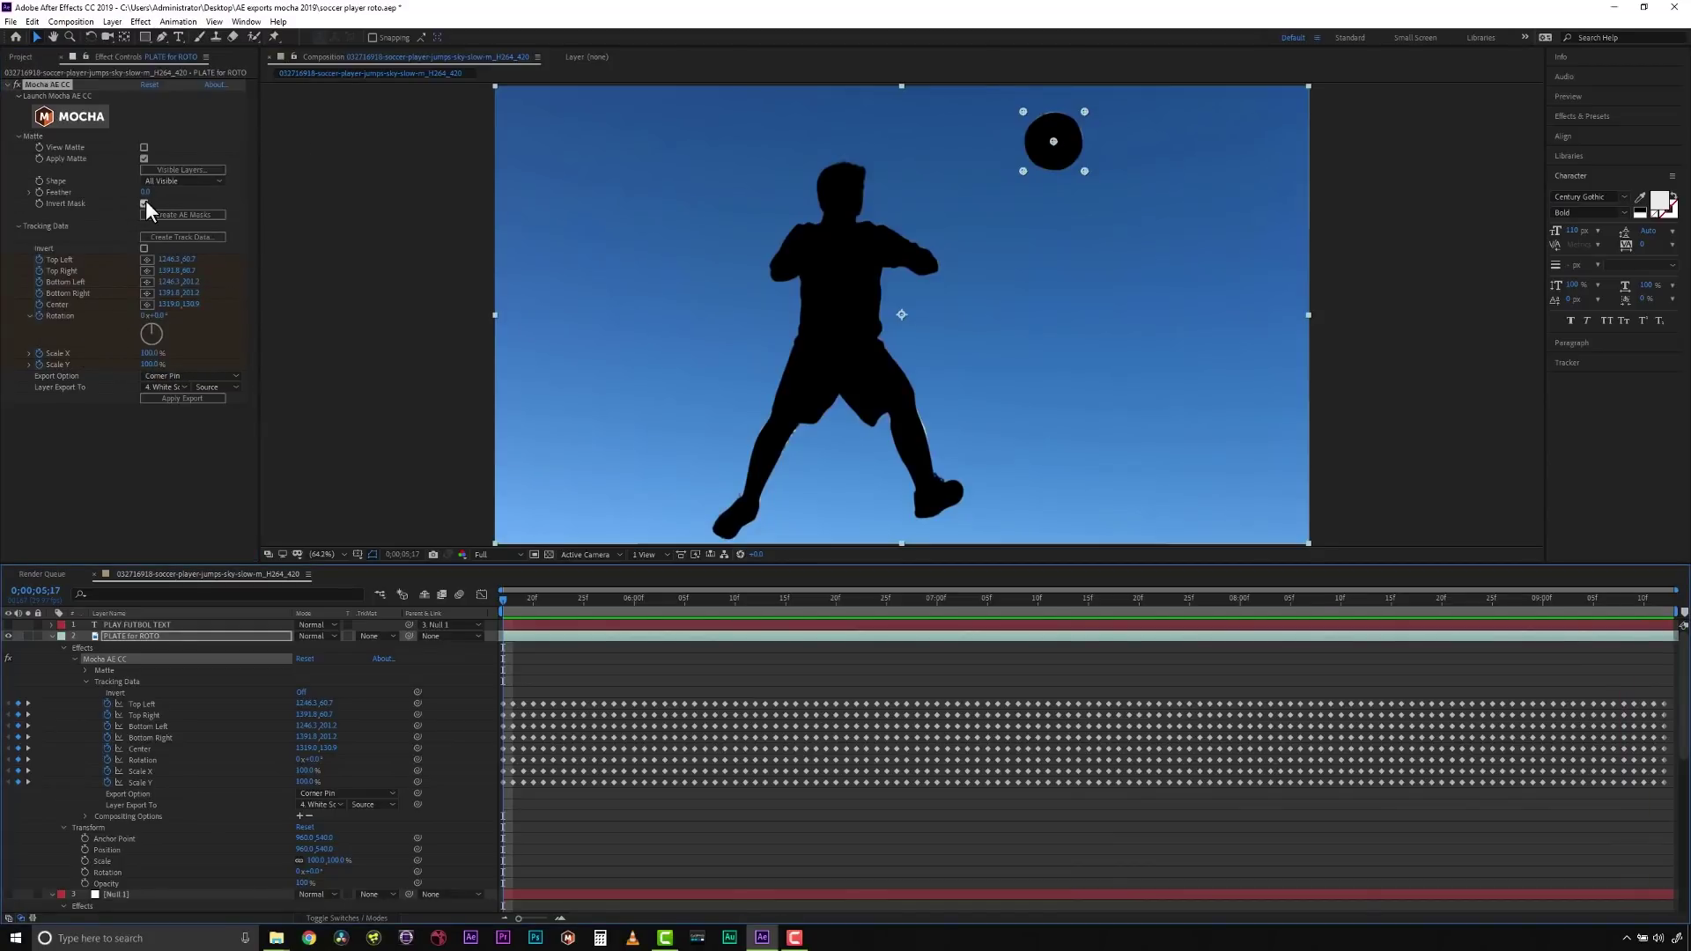
# Convert the Mocha shapes into AE masks via Create AE Masks and play them back.
pyautogui.click(142, 158)
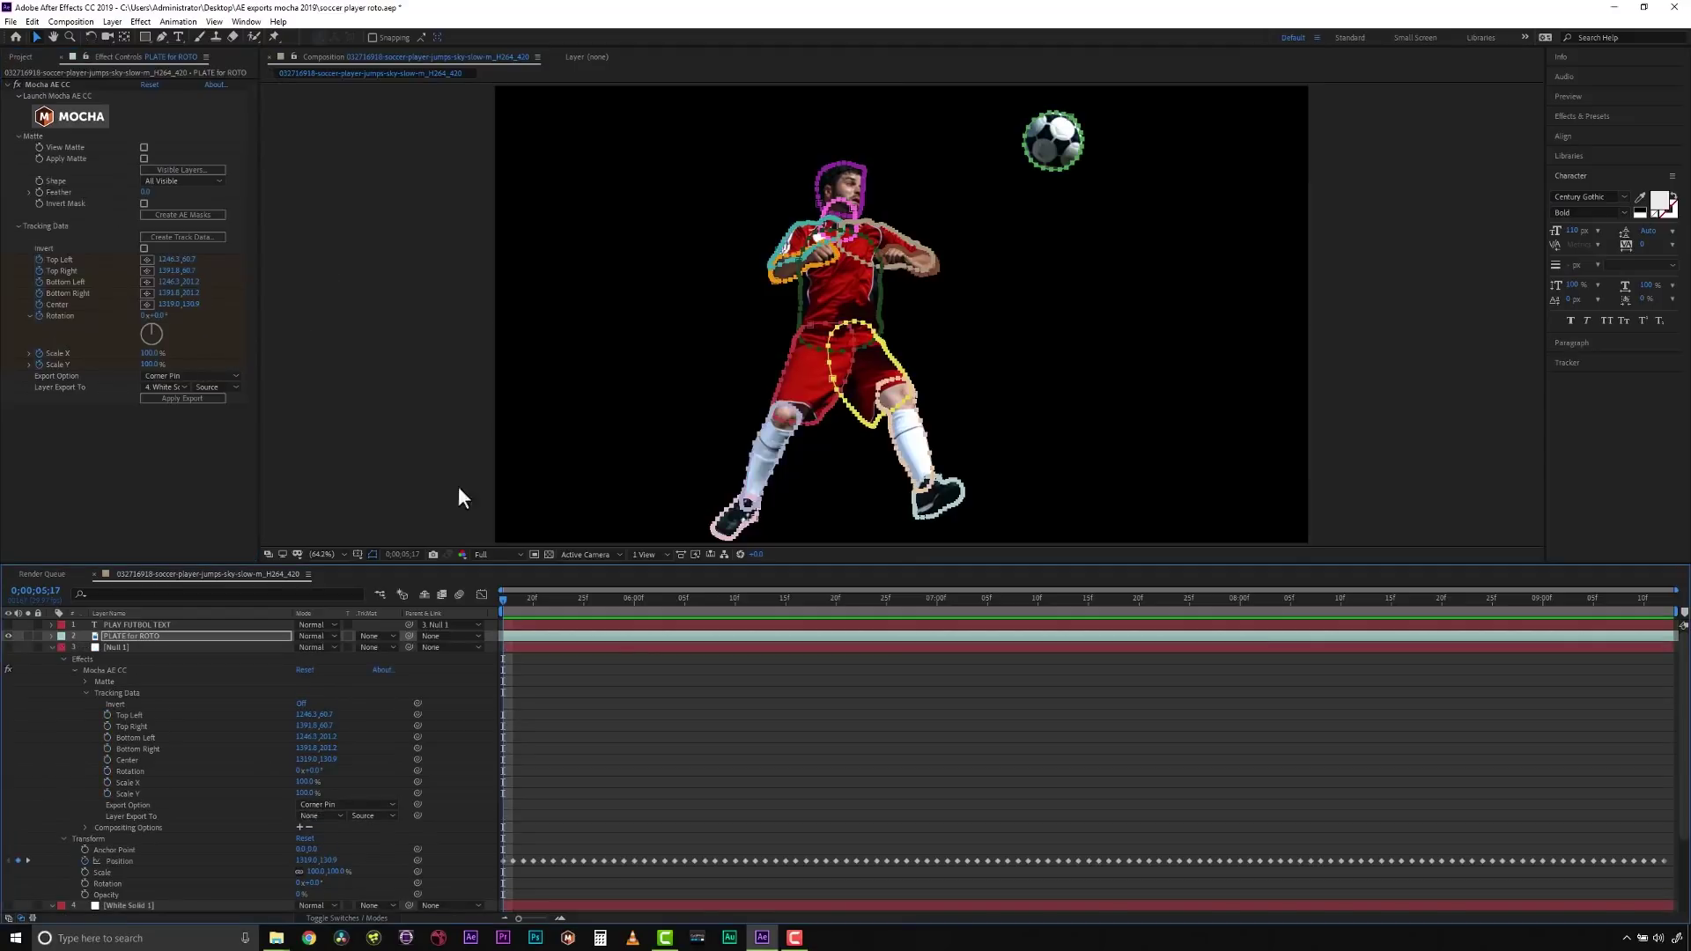
pyautogui.press('space')
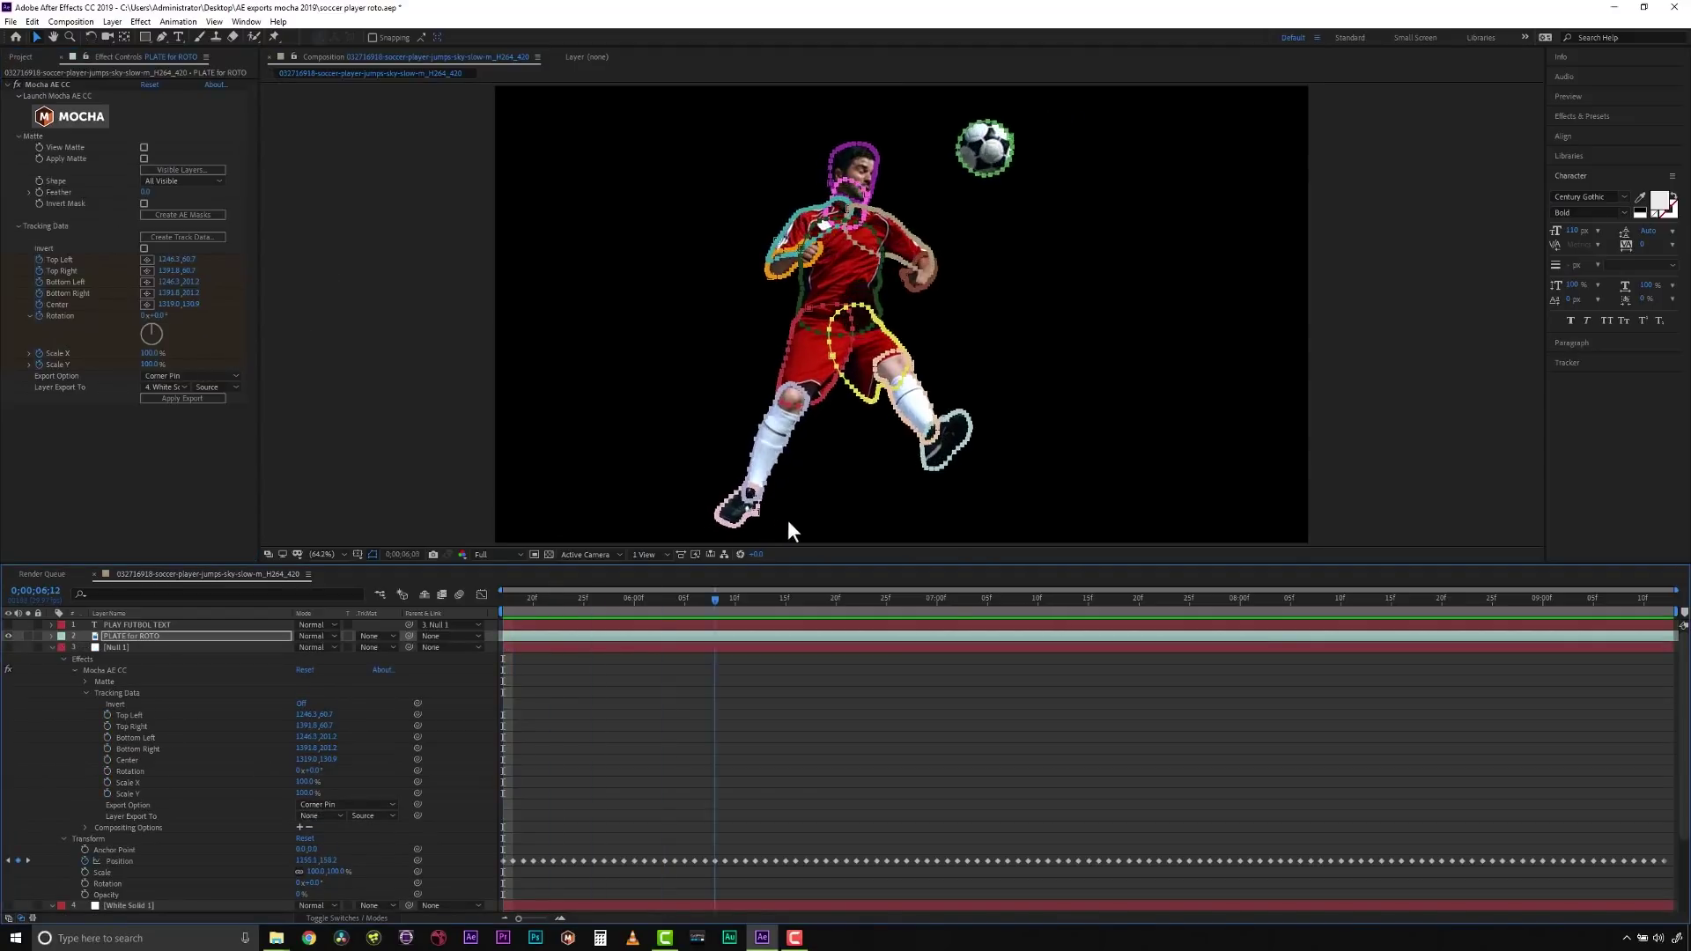